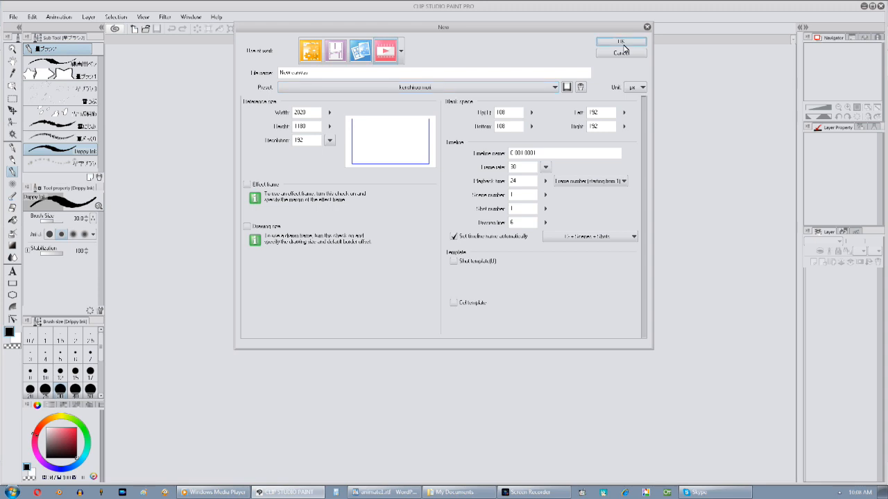
Create the new 2020 x 1180 px animation canvas with the chosen preset and reset the "anime" workspace.
click(622, 43)
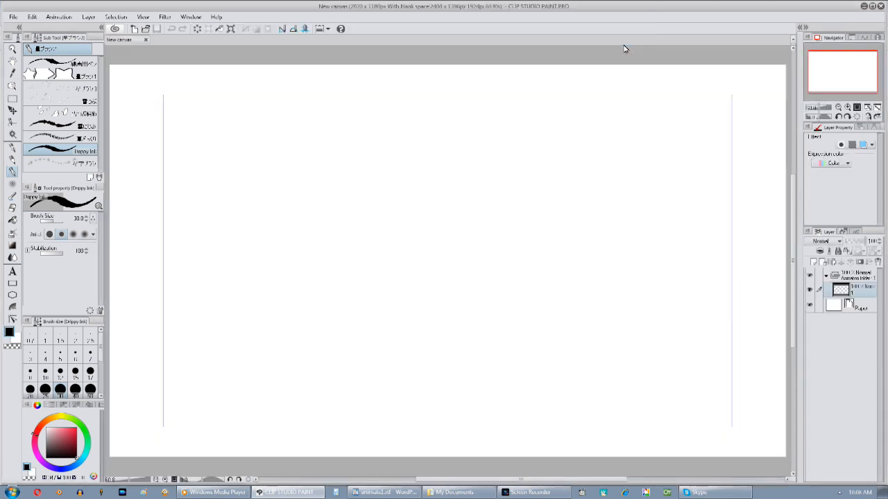
click(196, 17)
mouse_move(234, 45)
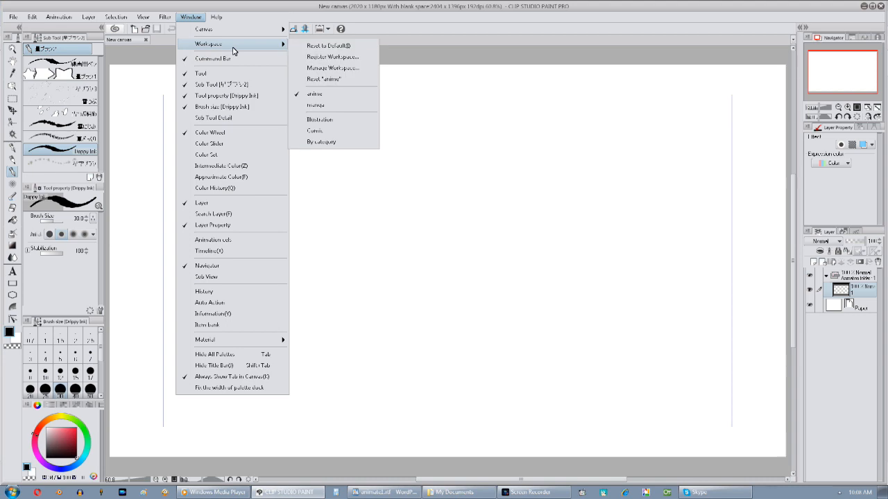
click(324, 79)
click(489, 185)
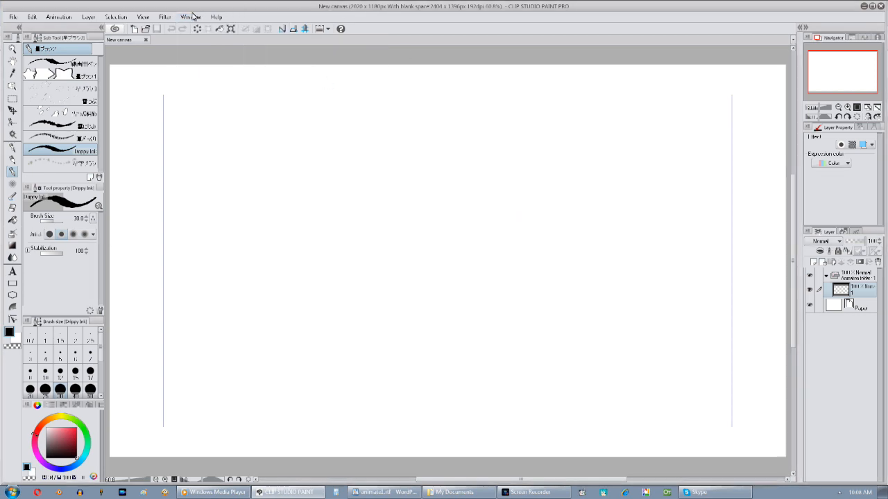
Show the timeline, make it taller below the canvas, and maximize the application window.
click(192, 16)
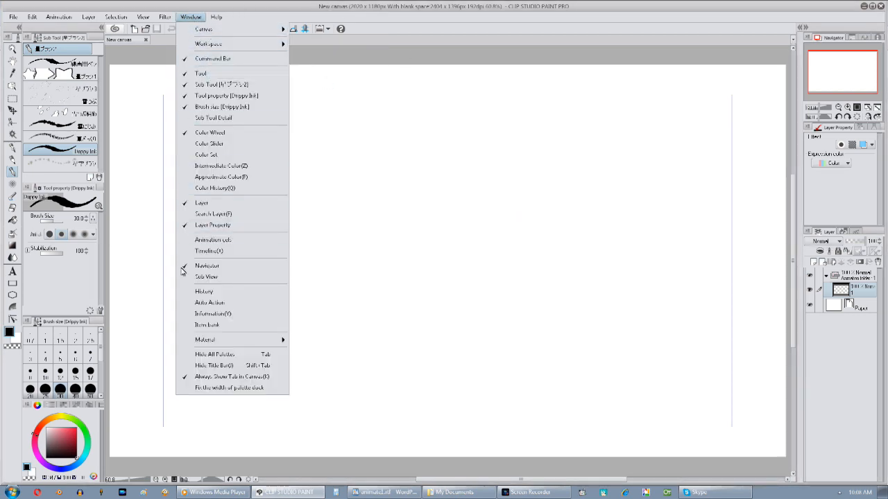
click(213, 251)
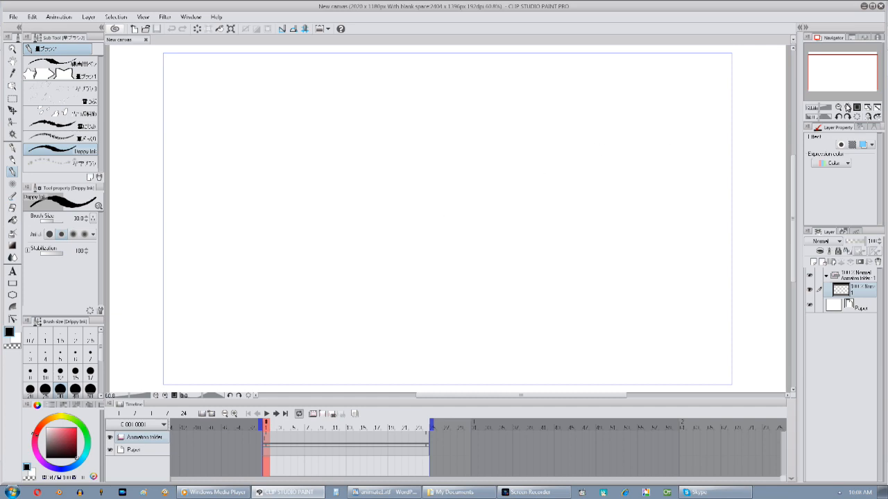
click(869, 109)
drag(285, 400, 287, 391)
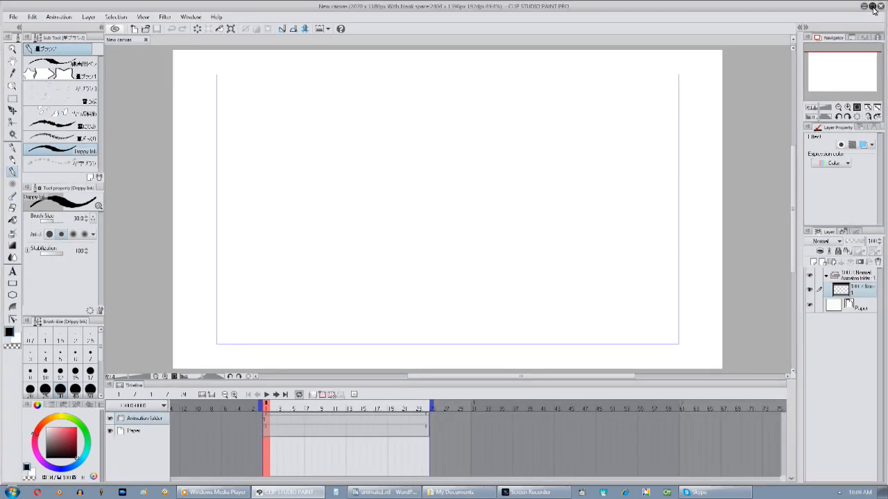
click(872, 7)
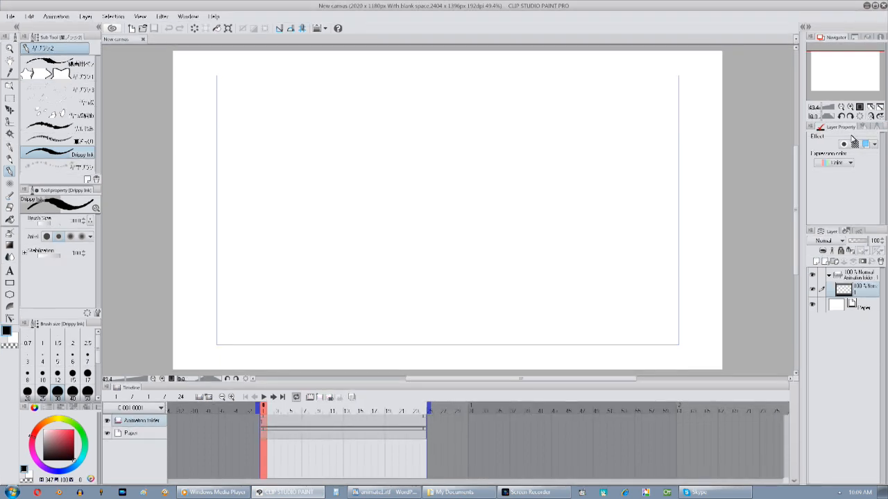
Rename the animation folder as "sketch".
click(864, 276)
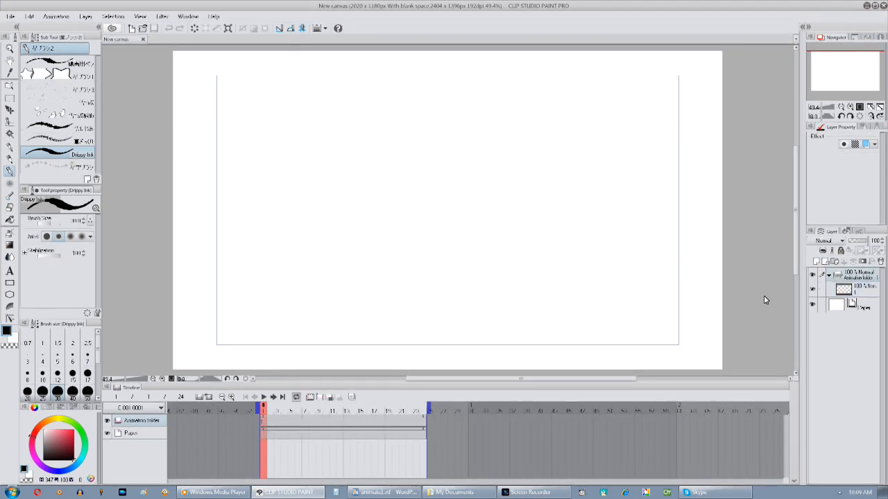
click(866, 293)
double_click(860, 277)
text(sketch)
key(Return)
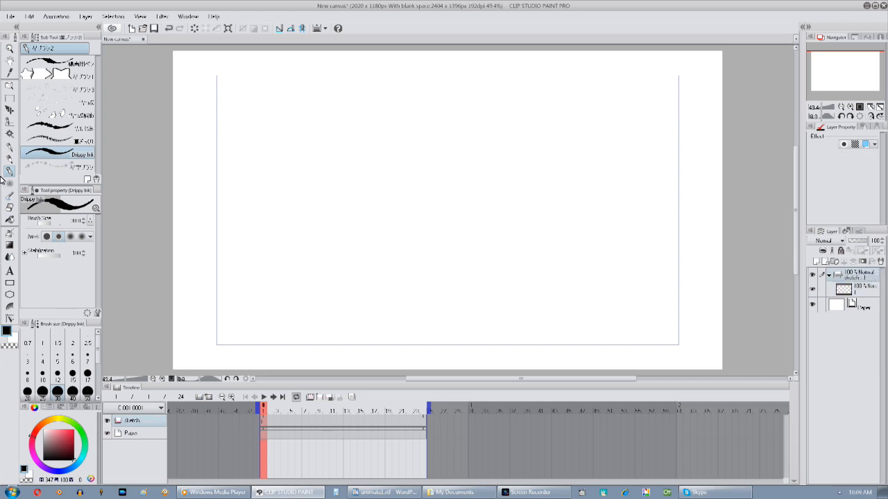
Sketch an oval head with a vertical centre guide on layer 1 using the Drippy Ink brush.
click(862, 294)
drag(412, 273, 382, 271)
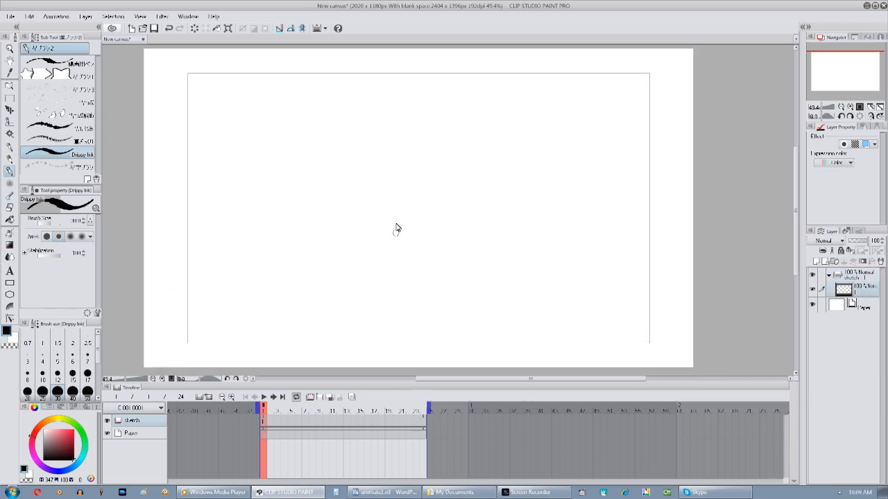
drag(369, 125, 375, 254)
mouse_move(358, 105)
mouse_down()
mouse_move(319, 138)
mouse_move(326, 124)
mouse_move(321, 216)
mouse_up()
mouse_move(313, 148)
mouse_down()
mouse_move(322, 228)
mouse_move(337, 247)
mouse_up()
mouse_move(312, 203)
mouse_down()
mouse_move(371, 249)
mouse_move(349, 242)
mouse_move(409, 240)
mouse_up()
mouse_move(383, 253)
mouse_down()
mouse_move(409, 241)
mouse_move(418, 218)
mouse_up()
mouse_move(393, 251)
mouse_down()
mouse_move(420, 212)
mouse_move(415, 181)
mouse_up()
mouse_move(306, 165)
mouse_down()
mouse_move(345, 106)
mouse_move(370, 108)
mouse_up()
mouse_move(340, 115)
mouse_down()
mouse_move(358, 108)
mouse_move(396, 115)
mouse_move(421, 158)
mouse_move(424, 195)
mouse_up()
drag(411, 131, 420, 165)
drag(419, 156, 406, 218)
drag(406, 254, 426, 201)
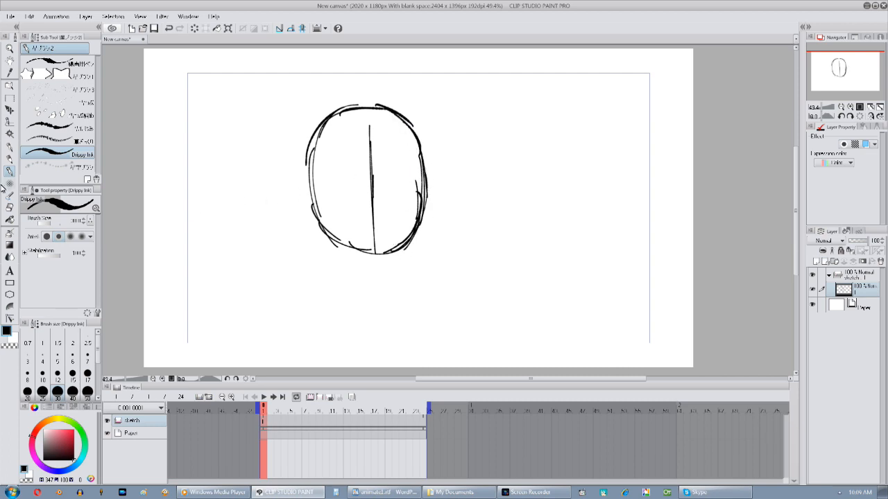
Clean up and redraw the sides of the head oval, and add two horizontal guide lines across the lower face.
click(10, 208)
mouse_move(324, 131)
mouse_down()
mouse_move(326, 218)
mouse_move(320, 143)
mouse_move(335, 212)
mouse_move(357, 248)
mouse_up()
drag(421, 161, 410, 223)
click(10, 173)
drag(310, 150, 320, 232)
mouse_move(309, 181)
mouse_down()
mouse_move(341, 242)
mouse_move(397, 254)
mouse_up()
drag(341, 207, 395, 206)
mouse_move(337, 201)
mouse_down()
mouse_move(400, 201)
mouse_move(373, 201)
mouse_up()
Widen the right side of the head outline with new strokes and erase the old inner line.
drag(350, 309, 301, 302)
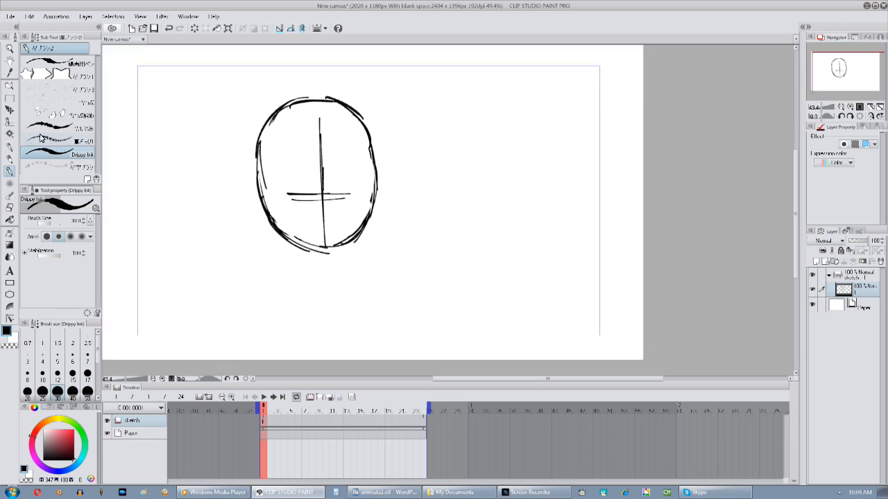
mouse_move(350, 116)
mouse_down()
mouse_move(380, 169)
mouse_move(373, 208)
mouse_up()
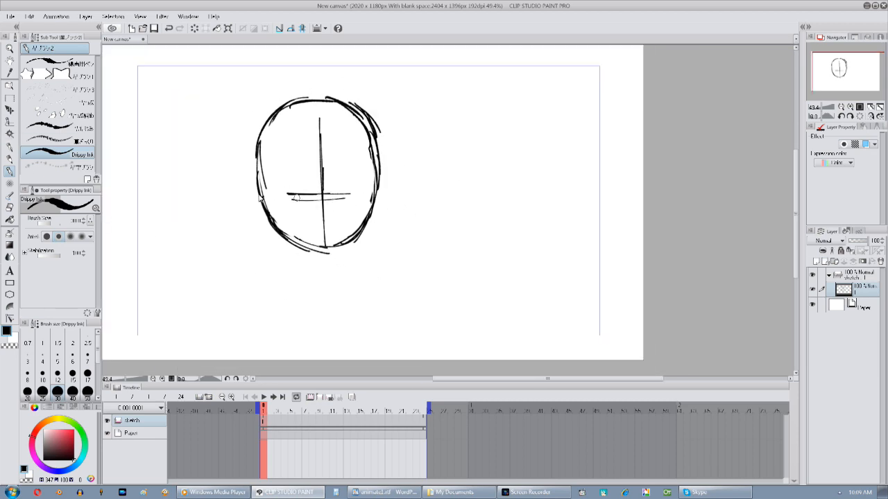
click(11, 220)
mouse_move(347, 115)
mouse_down()
mouse_move(366, 144)
mouse_move(369, 196)
mouse_up()
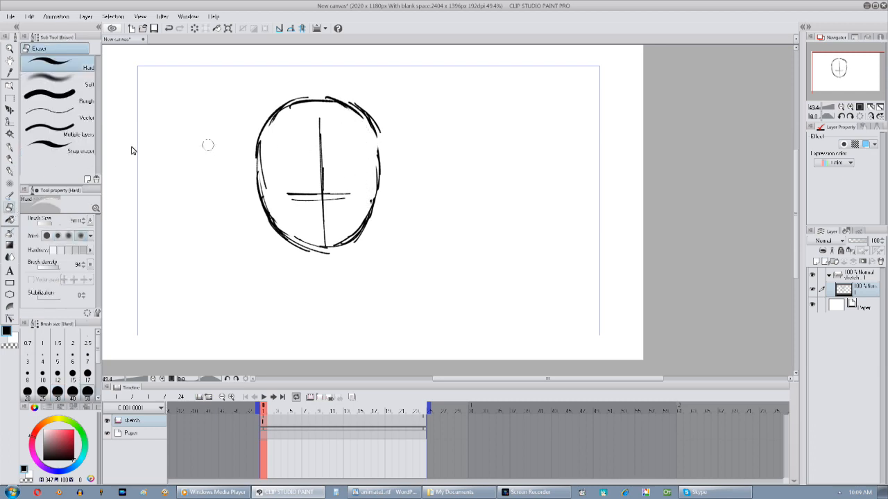
click(9, 172)
mouse_move(361, 120)
mouse_down()
mouse_move(378, 177)
mouse_move(404, 159)
mouse_move(396, 179)
mouse_up()
Shift the head drawing to the right on the canvas with the Move Layer tool.
click(10, 109)
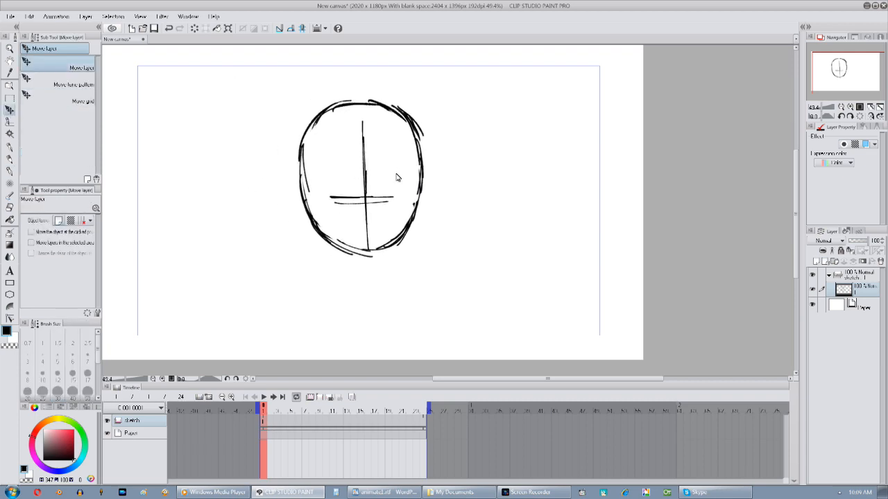
drag(396, 177, 396, 179)
drag(331, 289, 328, 262)
Draw the neck beneath the head and start the shoulder line with the Drippy Ink brush.
click(10, 171)
drag(340, 212, 340, 246)
mouse_move(375, 220)
mouse_down()
mouse_move(375, 245)
mouse_move(294, 247)
mouse_up()
click(437, 5)
double_click(437, 5)
Sketch the shoulders and upper arms on both sides of the neck, undoing and redrawing the first shoulder strokes.
drag(374, 227, 426, 238)
key(ctrl+z)
key(ctrl+z)
mouse_move(377, 196)
mouse_down()
mouse_move(375, 228)
mouse_move(304, 244)
mouse_move(283, 269)
mouse_up()
drag(426, 233, 433, 252)
scroll(431, 253, up, 1)
drag(299, 251, 281, 291)
drag(450, 261, 462, 290)
Erase the stray sketch lines around the neck and shoulders.
key(e)
drag(299, 265, 299, 280)
drag(359, 240, 385, 240)
drag(360, 173, 355, 221)
key(b)
mouse_move(294, 111)
mouse_down()
mouse_move(276, 178)
mouse_move(284, 265)
mouse_move(356, 283)
mouse_up()
key(ctrl+z)
key(ctrl+z)
key(ctrl+z)
key(ctrl+z)
Draw the outer outline of the shoulder-length hair around the head.
mouse_move(319, 100)
mouse_down()
mouse_move(280, 185)
mouse_move(445, 189)
mouse_move(418, 269)
mouse_up()
drag(395, 258, 384, 283)
drag(319, 100, 340, 96)
drag(339, 136, 366, 201)
drag(378, 198, 391, 143)
drag(385, 153, 423, 190)
key(ctrl+z)
key(ctrl+z)
key(ctrl+z)
key(ctrl+z)
Draw pointed bangs over the forehead and add a thick two-stroke hairclip on the left side of the hair.
drag(349, 160, 377, 198)
drag(368, 145, 415, 197)
drag(337, 136, 308, 198)
drag(393, 154, 437, 190)
drag(299, 153, 318, 175)
drag(296, 170, 312, 177)
Draw the neckline and shoulder straps of the character's top.
mouse_move(344, 294)
mouse_down()
mouse_move(317, 236)
mouse_move(382, 233)
mouse_up()
drag(299, 240, 289, 237)
drag(377, 236, 386, 233)
drag(381, 237, 396, 290)
Erase the head outline and guide lines that overlap the bangs.
key(e)
drag(303, 131, 354, 171)
mouse_move(368, 112)
mouse_down()
mouse_move(394, 120)
mouse_move(408, 164)
mouse_up()
click(376, 117)
click(843, 107)
mouse_move(373, 252)
mouse_down()
mouse_move(390, 182)
mouse_move(357, 202)
mouse_up()
Reinforce the face outline along the cheek and jaw with the Drippy Ink brush.
key(b)
drag(256, 106, 285, 175)
drag(273, 163, 353, 208)
drag(333, 174, 399, 237)
Draw a curved line above each eye position and erase the horizontal and vertical guide lines on the face.
click(843, 107)
drag(286, 136, 334, 118)
drag(429, 130, 484, 138)
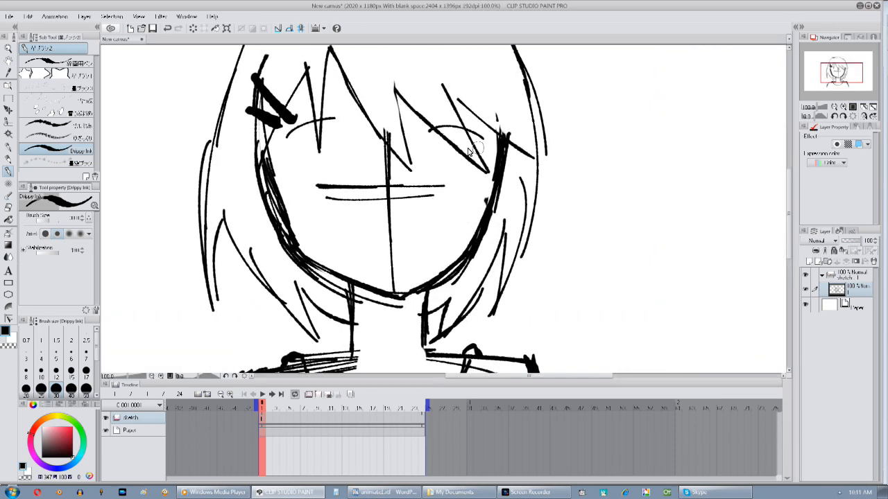
key(e)
drag(442, 189, 312, 187)
drag(389, 209, 393, 286)
Draw the thick upper lash lines and outer corners of both eyes.
key(b)
drag(296, 175, 361, 154)
drag(315, 157, 294, 181)
drag(431, 158, 479, 171)
drag(291, 177, 305, 202)
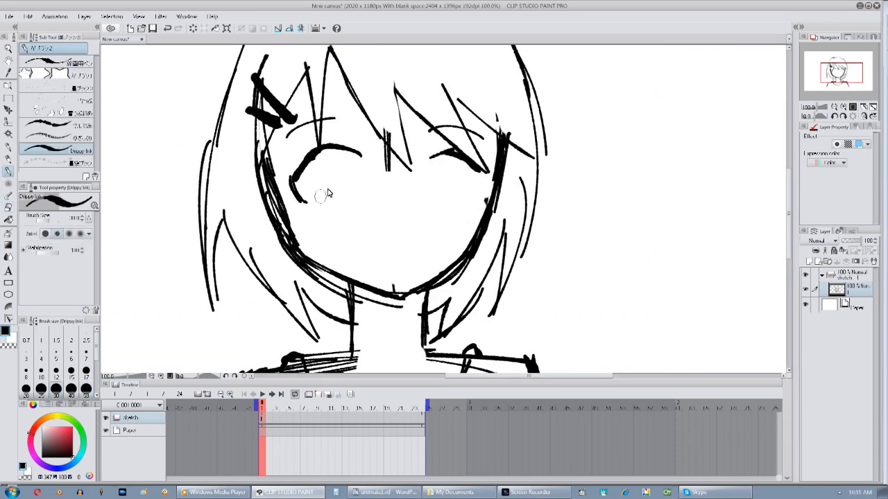
Outline the oval irises of both eyes beneath the lash lines.
drag(314, 164, 324, 197)
drag(343, 148, 327, 196)
drag(436, 156, 438, 194)
drag(454, 155, 451, 202)
drag(330, 196, 348, 193)
Add the nose and mouth as short dashes and thicken the upper lashes of both eyes.
mouse_move(420, 261)
mouse_down()
mouse_move(428, 270)
mouse_move(426, 259)
mouse_up()
drag(403, 219, 409, 217)
drag(324, 145, 297, 175)
mouse_move(459, 147)
mouse_down()
mouse_move(491, 168)
mouse_move(478, 189)
mouse_up()
mouse_move(391, 241)
mouse_down()
mouse_move(426, 235)
mouse_move(423, 260)
mouse_move(389, 260)
mouse_up()
key(ctrl+z)
drag(403, 262, 417, 261)
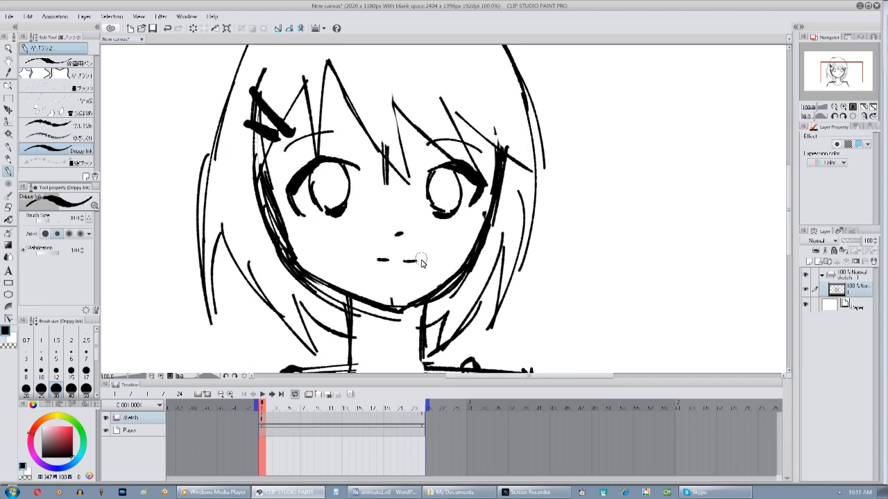
Refine the outer lash corners and draw the ears on both sides of the face.
drag(476, 181, 462, 151)
drag(279, 153, 267, 160)
drag(490, 176, 489, 170)
drag(486, 157, 467, 214)
drag(243, 157, 245, 182)
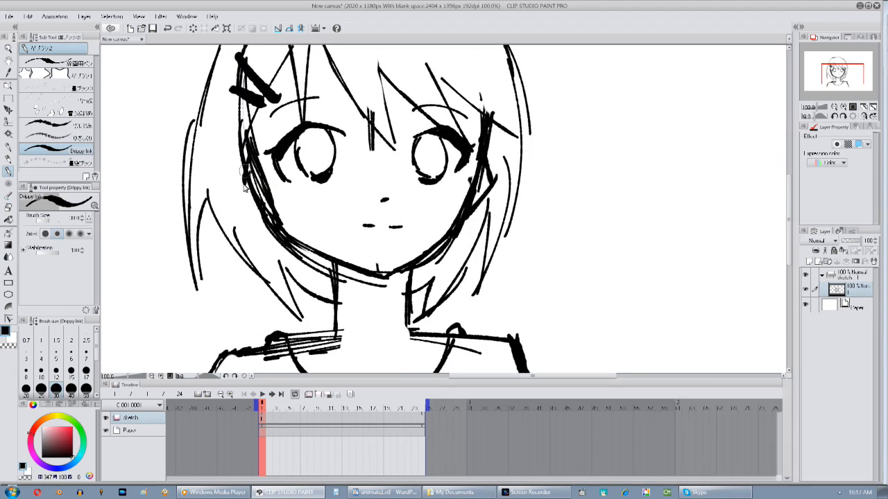
drag(256, 249, 253, 179)
Erase the extra sketch lines along the shoulders and the right side of the jaw.
click(8, 208)
drag(253, 289, 279, 286)
drag(337, 278, 294, 286)
mouse_move(420, 276)
mouse_down()
mouse_move(478, 287)
mouse_move(489, 205)
mouse_up()
drag(517, 215, 539, 262)
mouse_move(210, 264)
mouse_down()
mouse_move(221, 232)
mouse_move(267, 298)
mouse_up()
Redraw the cleaned-up neck and shoulder contours with the Pen tool.
click(9, 147)
drag(284, 268, 307, 260)
drag(347, 138, 274, 320)
Erase the remaining doubled lines around the face outline, ears, bangs and neck.
click(8, 208)
drag(347, 229, 339, 187)
drag(434, 145, 439, 158)
drag(430, 218, 434, 181)
drag(401, 296, 414, 261)
mouse_move(418, 281)
mouse_down()
mouse_move(336, 310)
mouse_move(239, 254)
mouse_up()
drag(213, 200, 225, 173)
drag(227, 194, 239, 227)
drag(456, 213, 396, 290)
Redraw the lower jaw and neck lines with the pen and erase the stray lines beside the jaw.
key(p)
drag(416, 277, 401, 250)
drag(347, 264, 345, 231)
key(e)
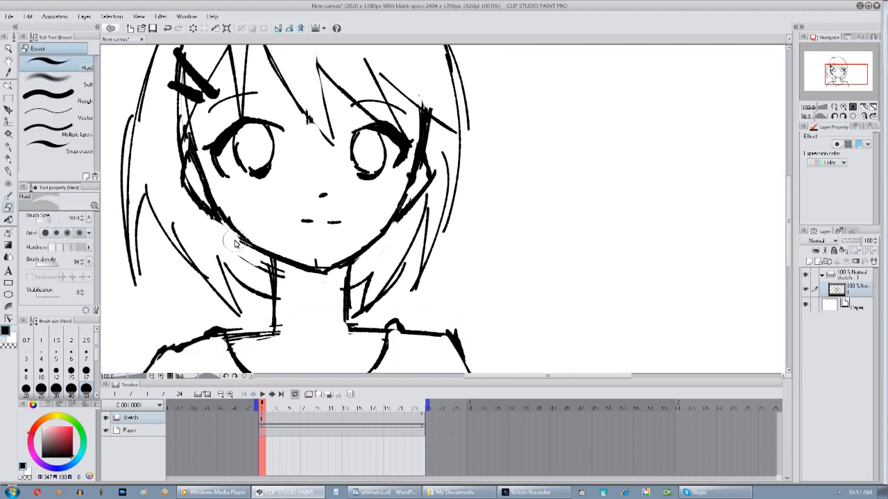
drag(212, 222, 242, 243)
Erase leftover sketch lines around the bangs, the side of the face and the neck.
scroll(512, 269, down, 1)
drag(318, 67, 327, 61)
drag(445, 72, 430, 89)
drag(480, 146, 479, 181)
mouse_move(479, 181)
mouse_down()
mouse_move(478, 138)
mouse_move(442, 142)
mouse_move(453, 151)
mouse_up()
drag(381, 223, 375, 246)
mouse_move(356, 298)
mouse_down()
mouse_move(329, 256)
mouse_move(297, 235)
mouse_move(264, 232)
mouse_up()
Patch the sketch with a short pen stroke and erase the remaining rough marks around it.
key(b)
drag(333, 187, 343, 227)
click(9, 207)
drag(287, 229, 288, 242)
drag(338, 232, 330, 222)
drag(439, 222, 456, 335)
Flip the canvas view horizontally, touch up the mirrored sketch with a pen stroke, and flip the view back.
click(864, 116)
mouse_move(671, 279)
mouse_down()
mouse_move(622, 231)
mouse_move(550, 229)
mouse_up()
click(8, 171)
drag(365, 301, 345, 313)
click(865, 117)
Erase stray marks along the neck and shoulders and redraw the gap in the shoulder outline.
click(9, 207)
drag(527, 292, 543, 300)
drag(342, 301, 349, 298)
click(9, 171)
drag(497, 287, 506, 296)
drag(593, 245, 554, 266)
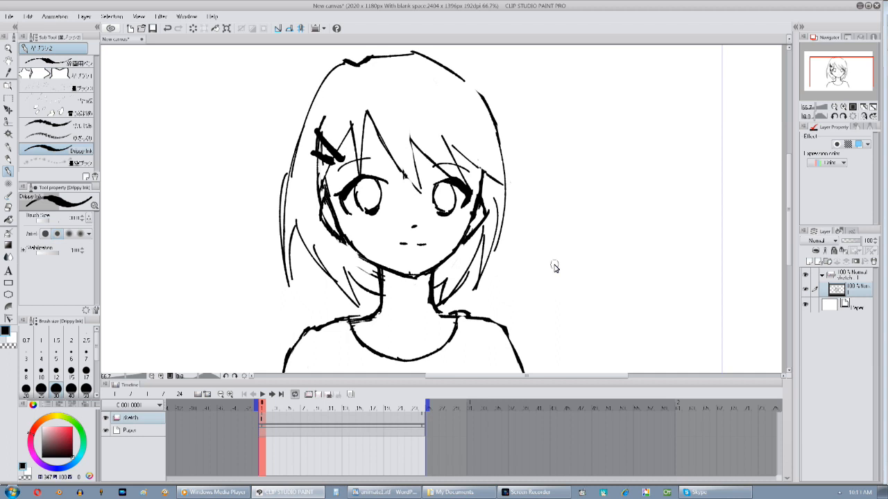
Apply the blue layer color effect to the sketch animation folder and lower its opacity to a pale tint.
mouse_move(502, 277)
mouse_down()
mouse_move(508, 265)
mouse_move(501, 291)
mouse_move(519, 306)
mouse_up()
click(834, 106)
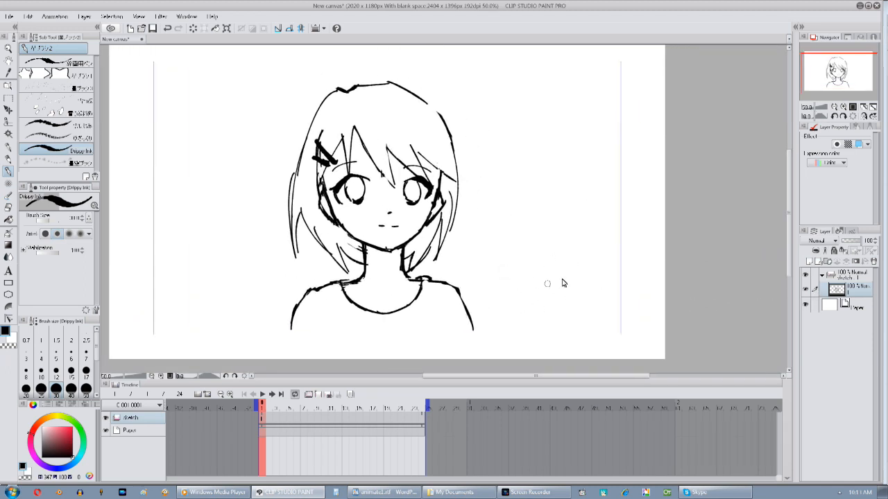
drag(563, 245, 567, 259)
click(858, 144)
click(859, 146)
click(849, 283)
click(859, 146)
drag(628, 294, 710, 263)
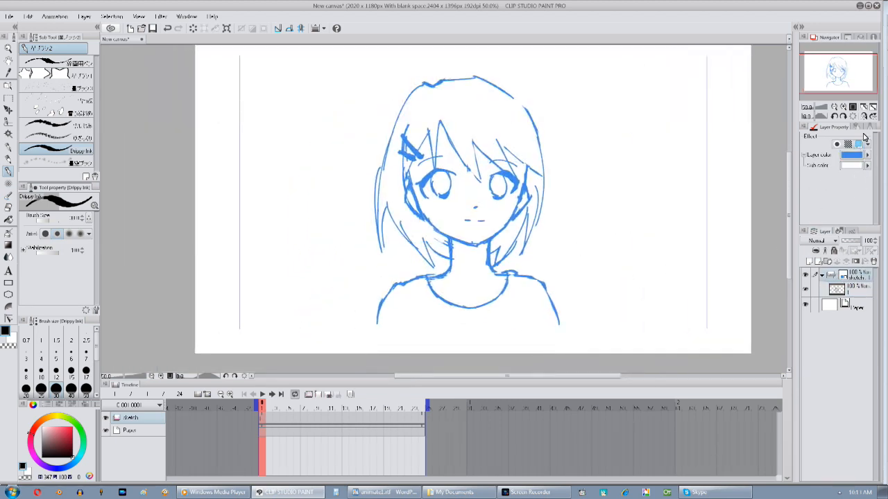
drag(642, 338, 595, 338)
click(849, 241)
drag(746, 309, 701, 340)
click(844, 107)
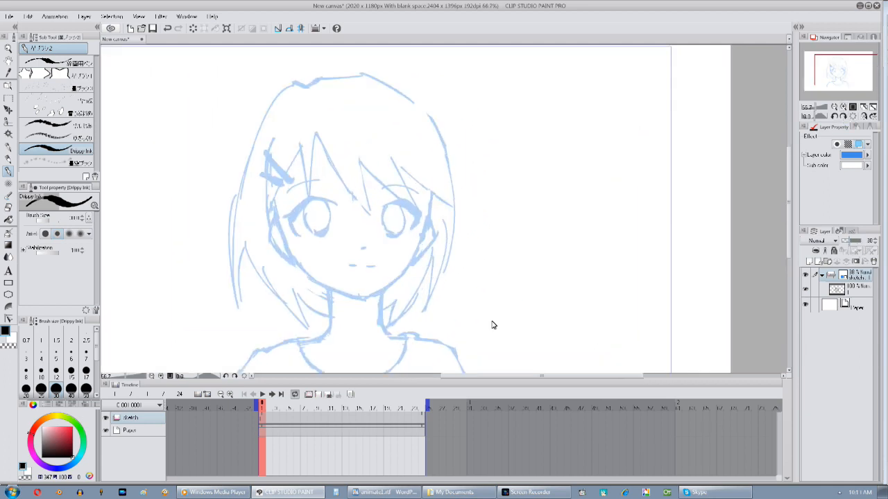
drag(541, 296, 560, 237)
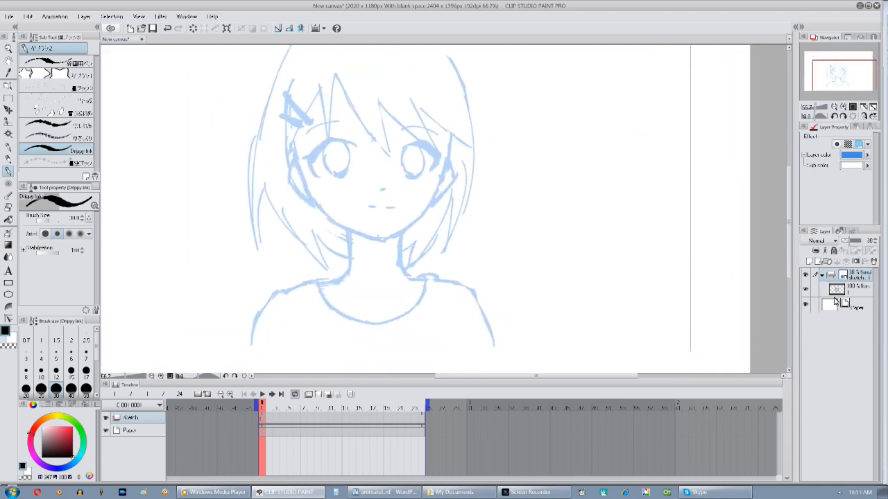
drag(380, 256, 367, 305)
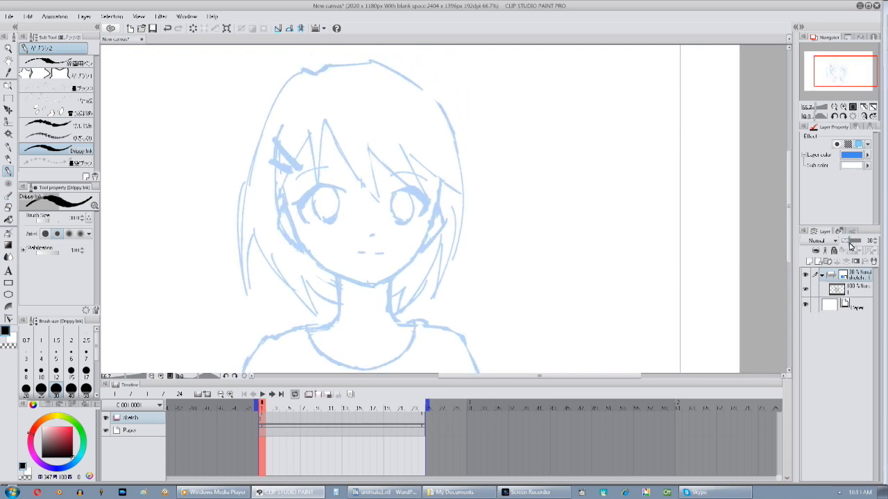
drag(338, 349, 330, 318)
Add a raster layer above the sketch folder and draw test strokes on it over the central bangs.
click(816, 261)
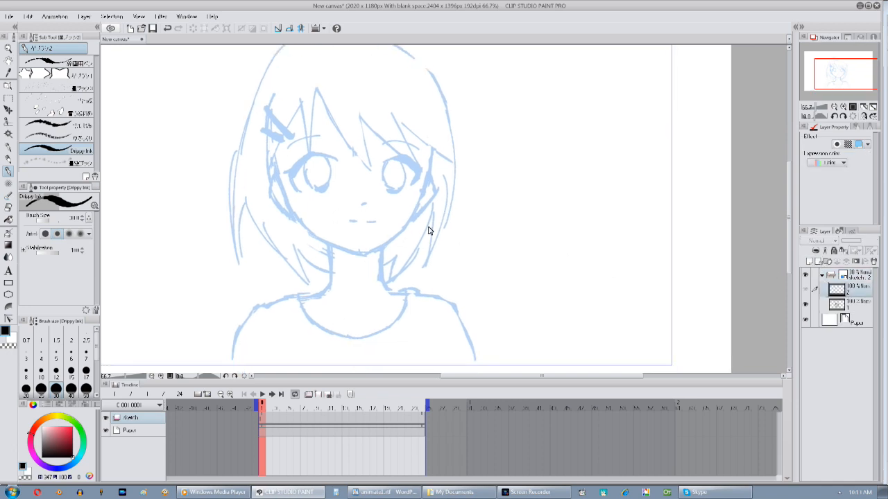
drag(853, 297, 858, 269)
drag(315, 82, 375, 175)
drag(360, 104, 374, 175)
Turn off the sketch folder's blue layer color, restore its opacity to 100%, and toggle the upper layer's visibility.
click(854, 293)
click(858, 144)
drag(854, 240, 877, 241)
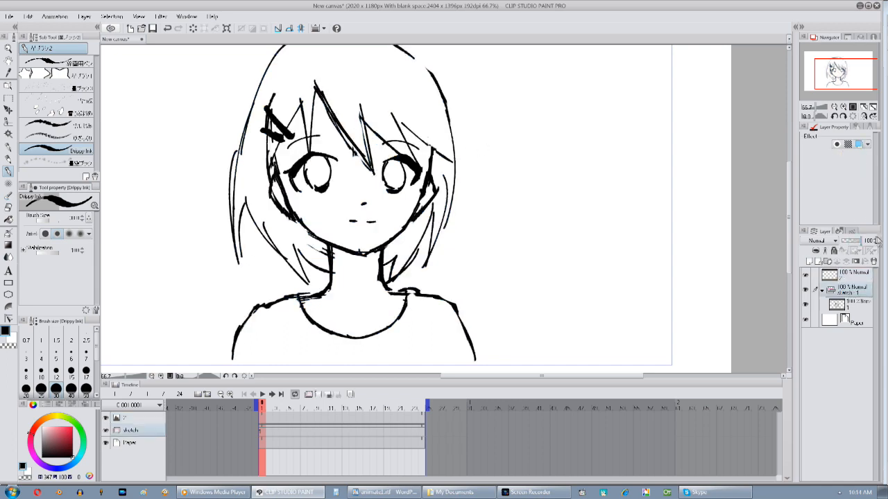
click(806, 276)
click(806, 277)
Reapply the blue layer color to the sketch folder at 45% opacity and clear the test strokes from the layer above.
click(858, 145)
click(851, 241)
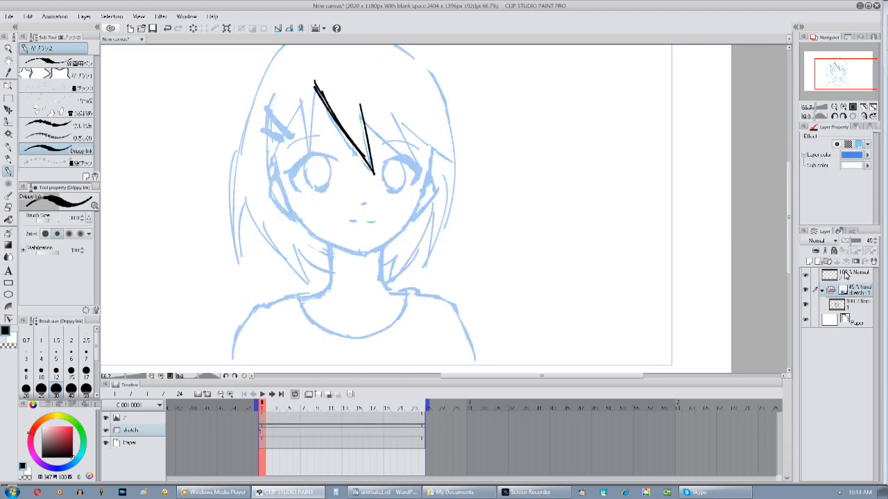
click(870, 273)
key(Delete)
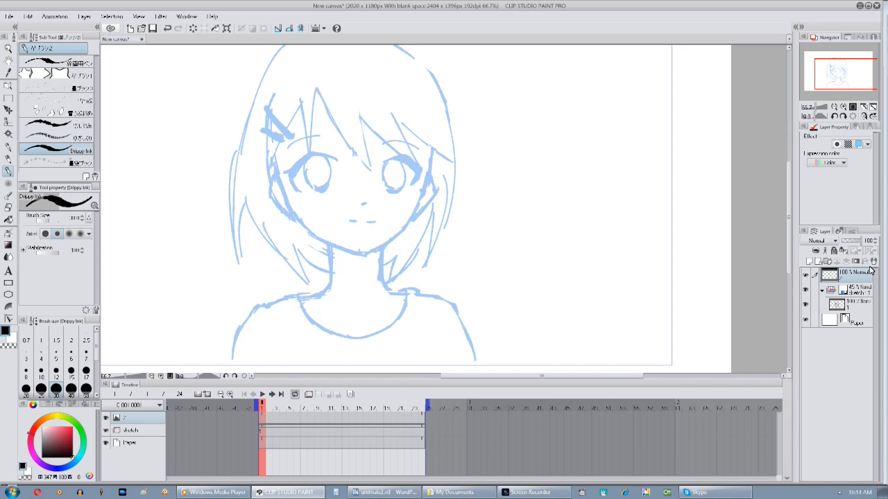
Duplicate drawing 1 inside the sketch animation folder.
click(823, 290)
click(858, 292)
mouse_move(605, 272)
mouse_down()
mouse_move(613, 310)
mouse_move(611, 270)
mouse_up()
mouse_move(266, 406)
mouse_down()
mouse_move(278, 412)
mouse_move(255, 418)
mouse_up()
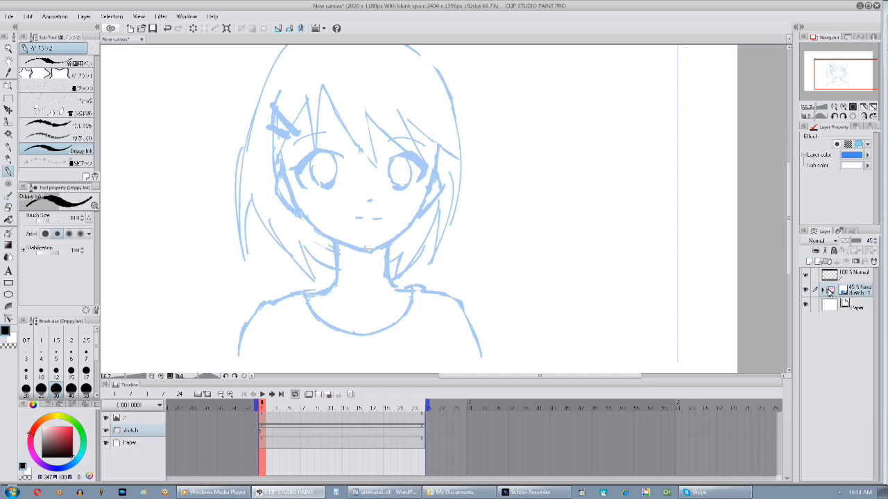
click(823, 291)
click(862, 301)
drag(370, 341, 412, 275)
click(269, 410)
drag(269, 410, 256, 418)
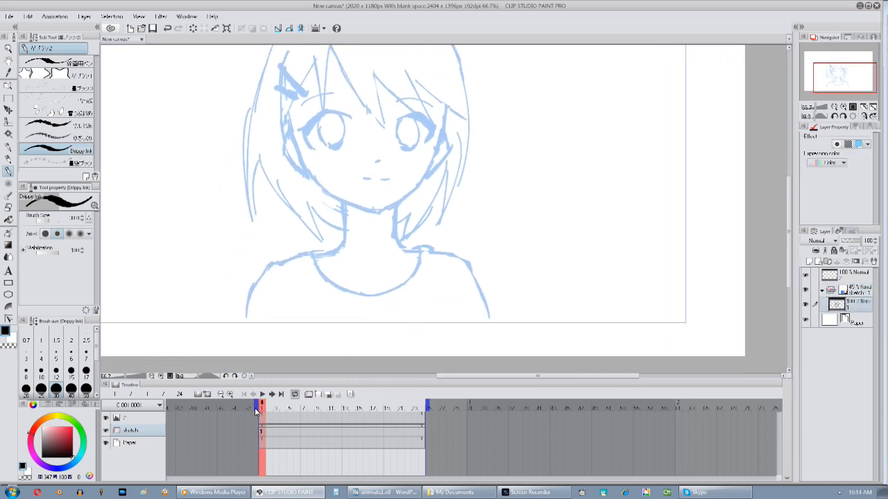
scroll(599, 339, up, 3)
right_click(845, 314)
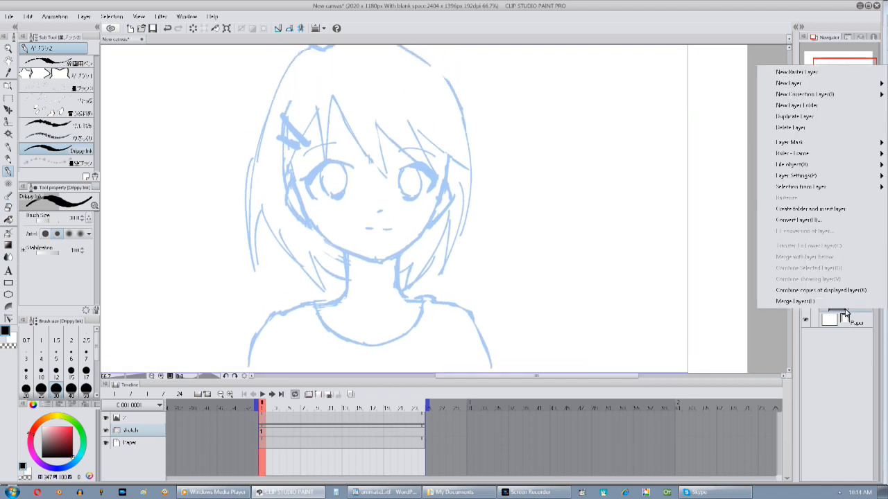
click(807, 117)
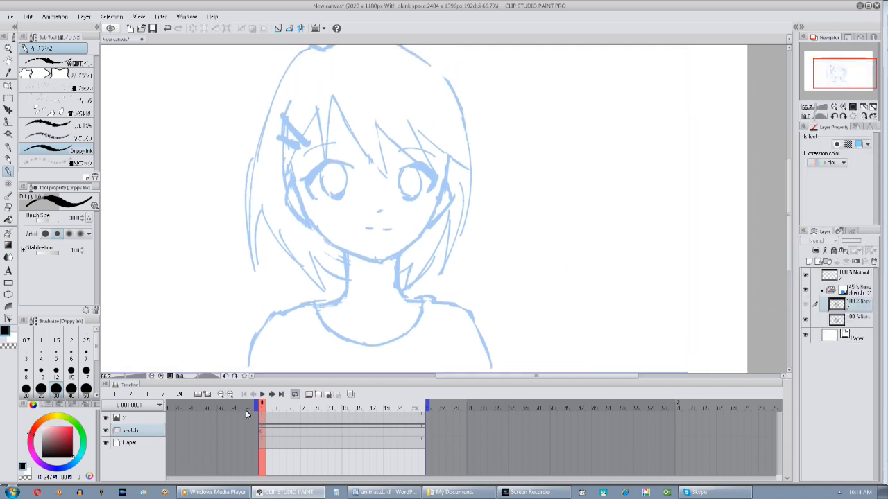
Assign the duplicated drawing 2 to frame 2 of the sketch track.
click(273, 431)
right_click(270, 432)
click(279, 380)
drag(514, 293, 533, 306)
click(843, 107)
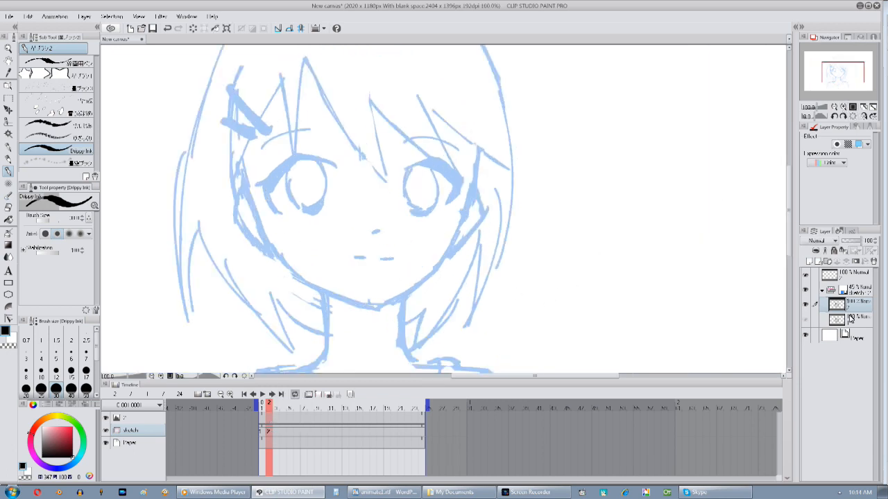
Delete the duplicated drawing 2 from the sketch folder.
click(850, 320)
click(852, 305)
click(873, 261)
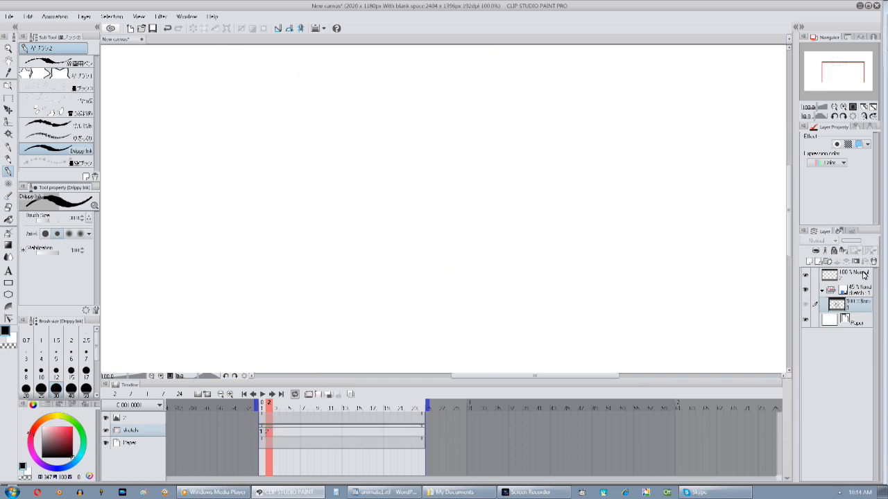
Duplicate drawing 1 in the sketch folder again and assign the copy, drawing 2, to frame 2 of the sketch track.
right_click(852, 312)
click(841, 118)
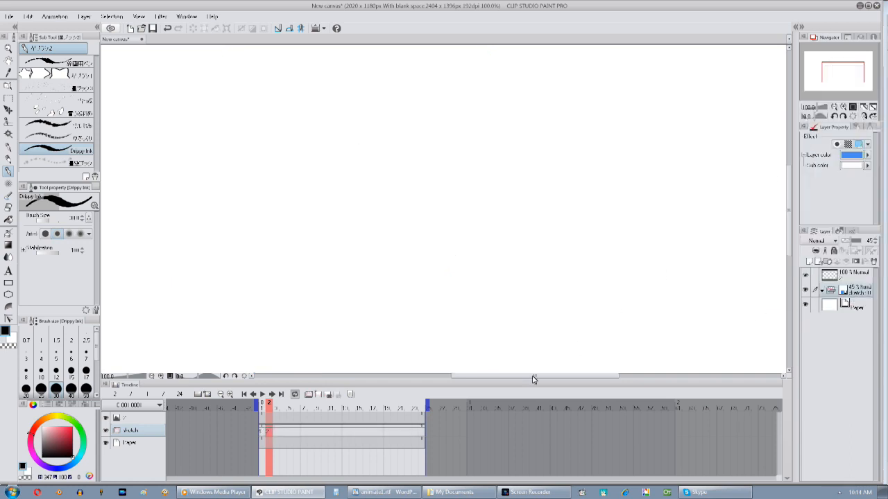
right_click(859, 307)
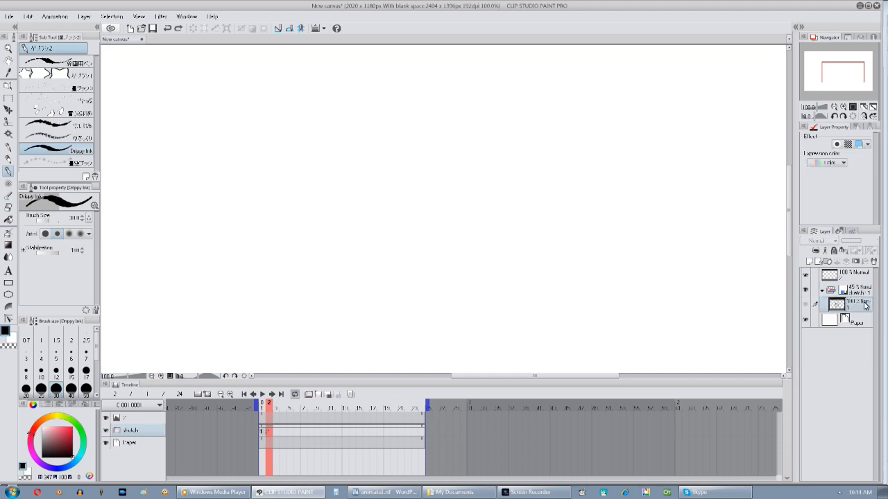
click(827, 122)
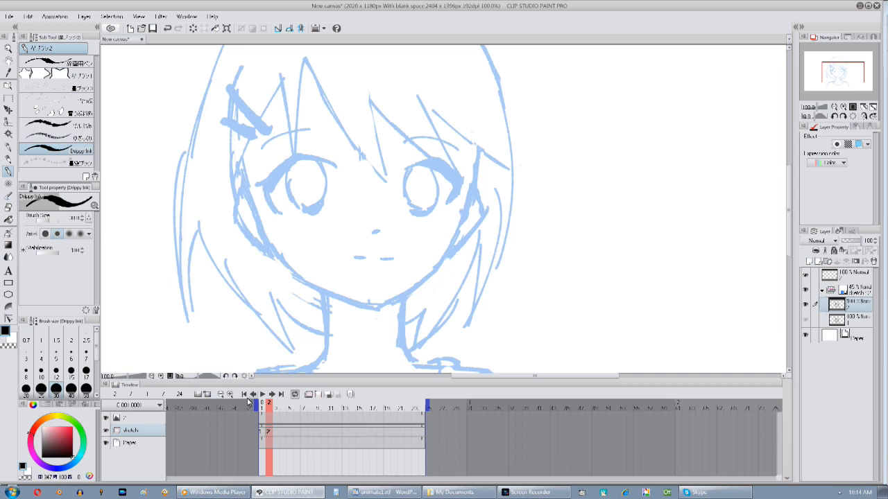
right_click(270, 425)
click(281, 378)
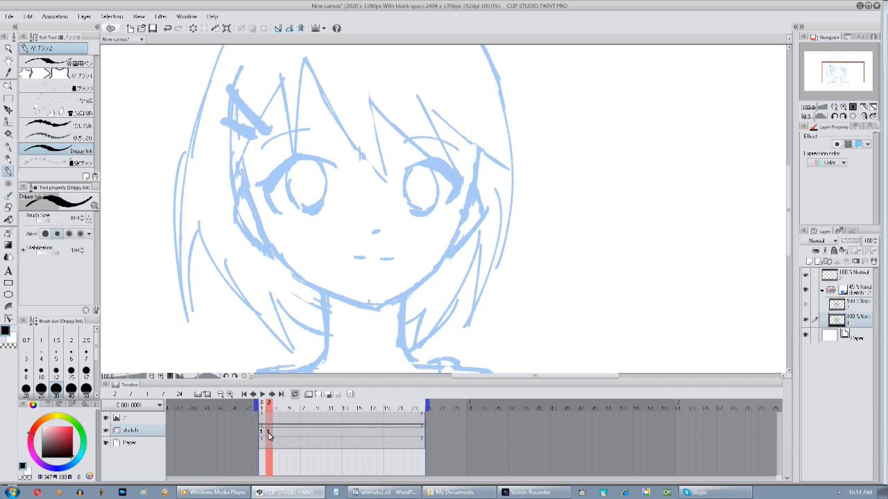
right_click(269, 434)
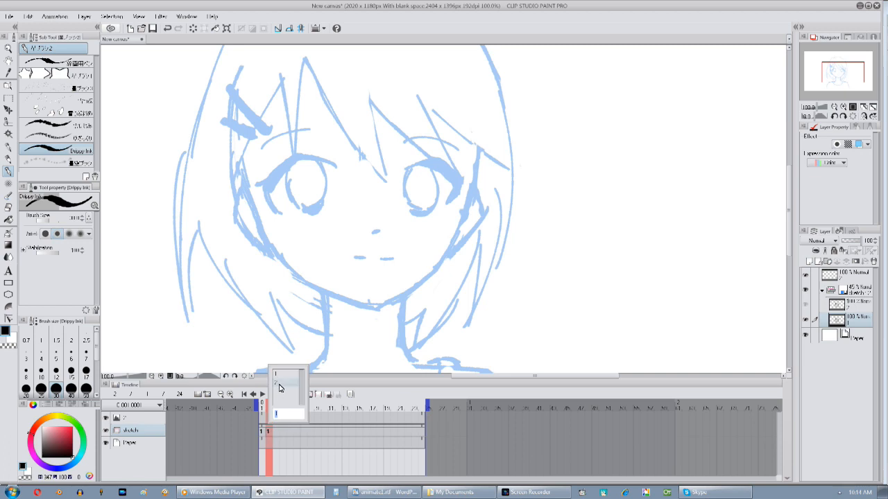
click(280, 383)
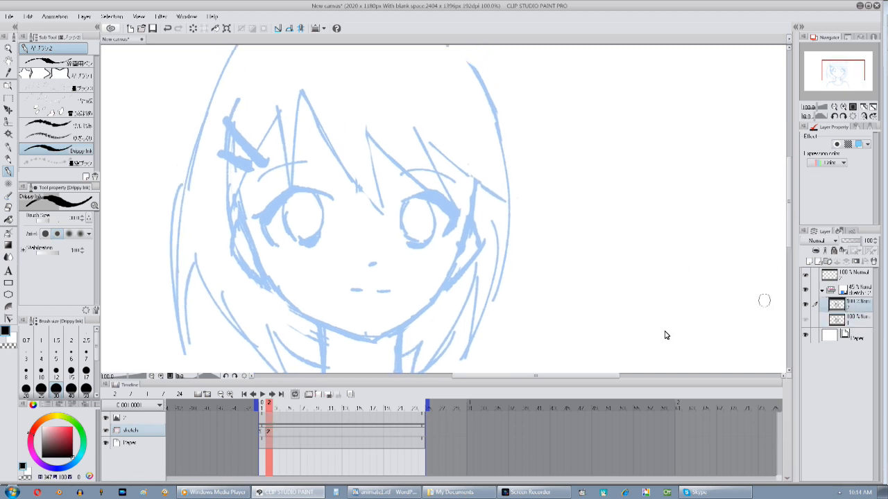
Draw lowered upper eyelid lines across both eyes on drawing 2, undoing the first stroke.
drag(412, 290, 420, 307)
drag(340, 227, 296, 235)
key(ctrl+z)
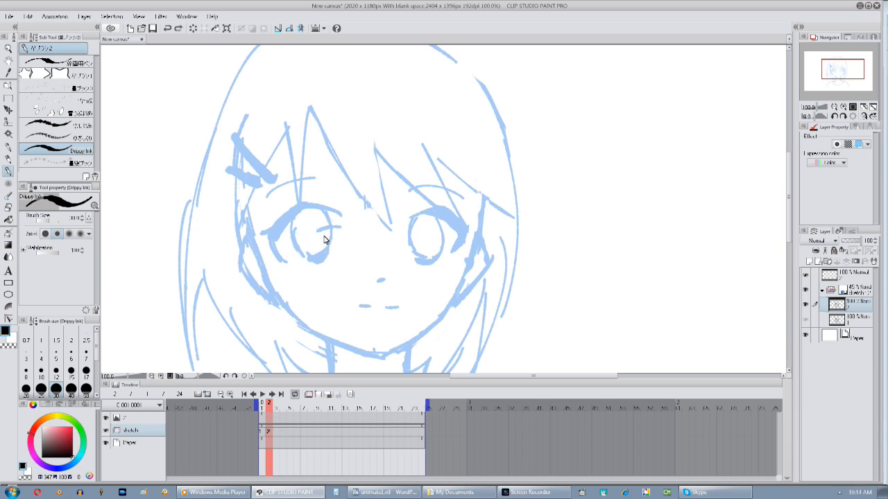
mouse_move(315, 222)
mouse_down()
mouse_move(279, 241)
mouse_move(290, 226)
mouse_up()
mouse_move(404, 240)
mouse_down()
mouse_move(446, 227)
mouse_move(459, 233)
mouse_up()
Erase the old upper lashes and iris tops above the lowered eyelids on both eyes.
key(e)
mouse_move(334, 219)
mouse_down()
mouse_move(284, 214)
mouse_move(296, 212)
mouse_move(292, 226)
mouse_move(267, 224)
mouse_up()
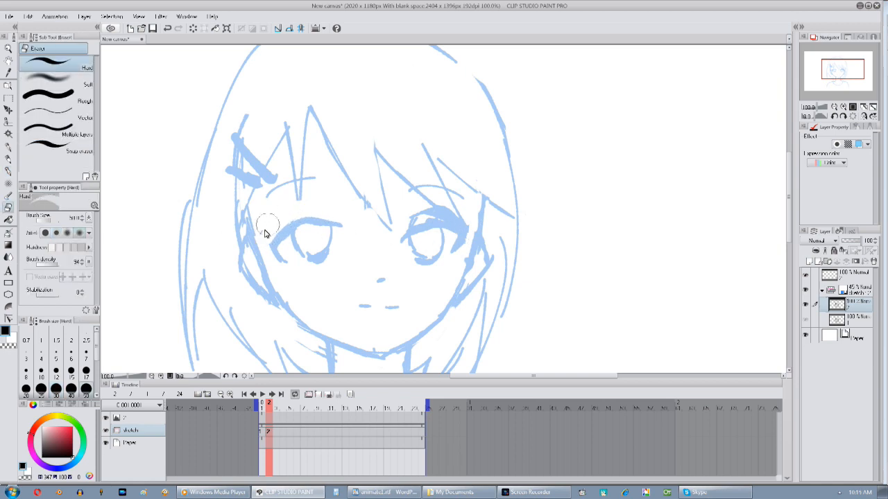
drag(428, 212, 431, 213)
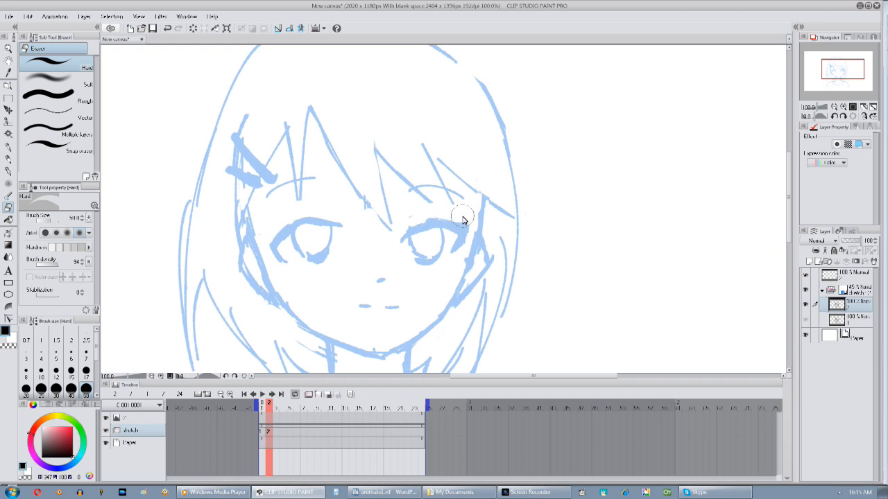
Redraw the outer lash corners of the half-closed eyes and restore the erased bang tips with the pen.
key(p)
drag(264, 229, 297, 232)
mouse_move(425, 197)
mouse_down()
mouse_move(448, 197)
mouse_move(456, 216)
mouse_move(476, 225)
mouse_up()
drag(371, 206, 391, 229)
Duplicate drawing 2 in the sketch folder and assign the copy, drawing 3, to frame 3 of the sketch track.
drag(288, 406, 283, 397)
click(282, 395)
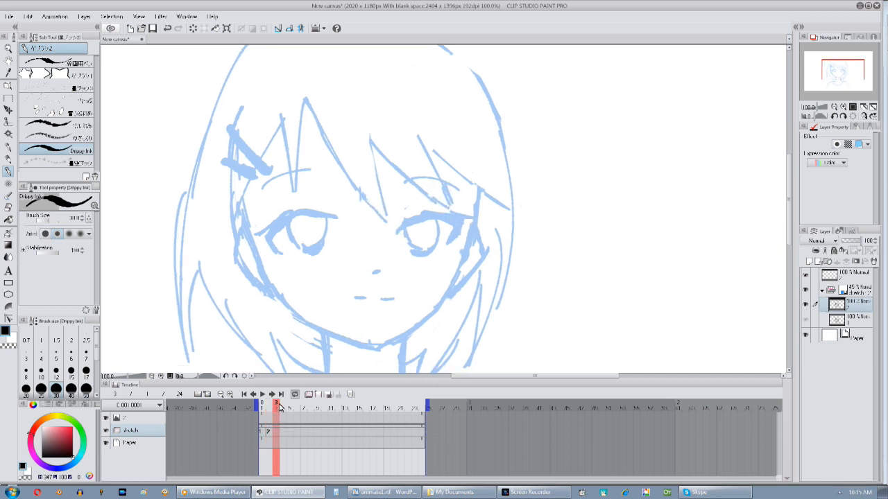
right_click(853, 309)
click(805, 117)
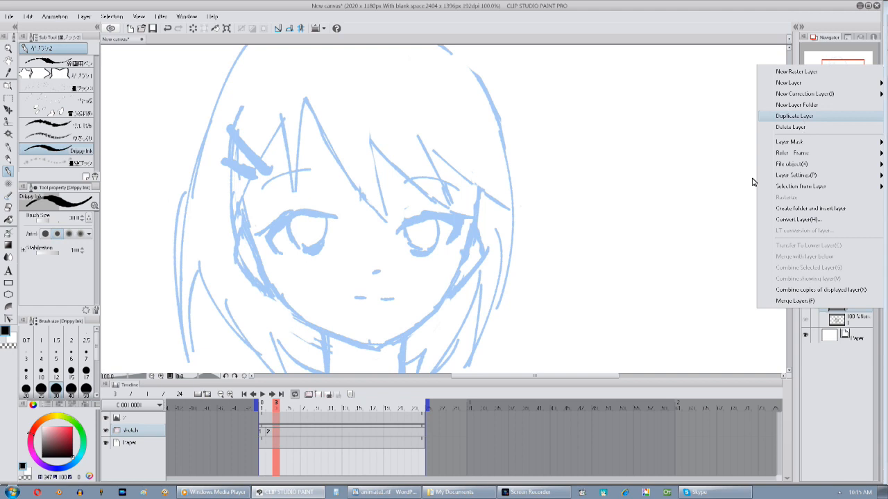
right_click(277, 435)
click(287, 391)
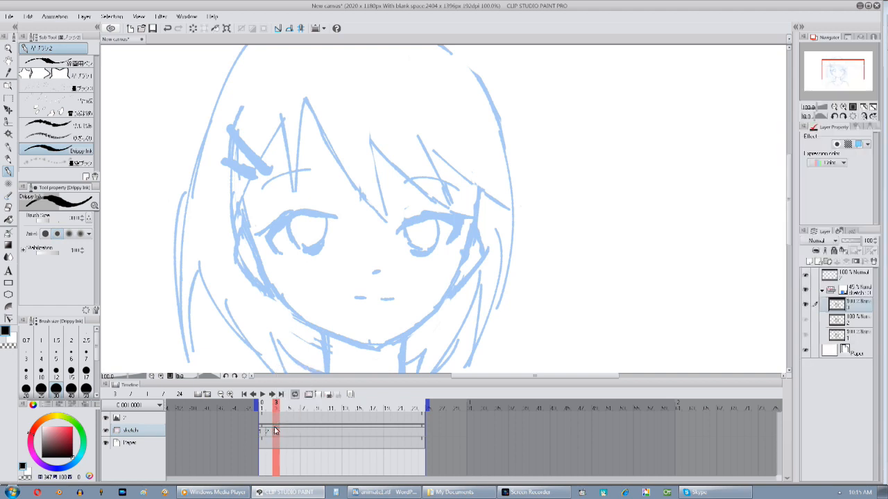
Erase the half-closed lids, lashes and irises of both eyes on drawing 3.
click(9, 208)
mouse_move(268, 204)
mouse_down()
mouse_move(265, 226)
mouse_move(271, 219)
mouse_move(290, 239)
mouse_move(301, 205)
mouse_move(328, 224)
mouse_move(264, 238)
mouse_up()
mouse_move(410, 216)
mouse_down()
mouse_move(422, 233)
mouse_move(423, 225)
mouse_move(460, 228)
mouse_up()
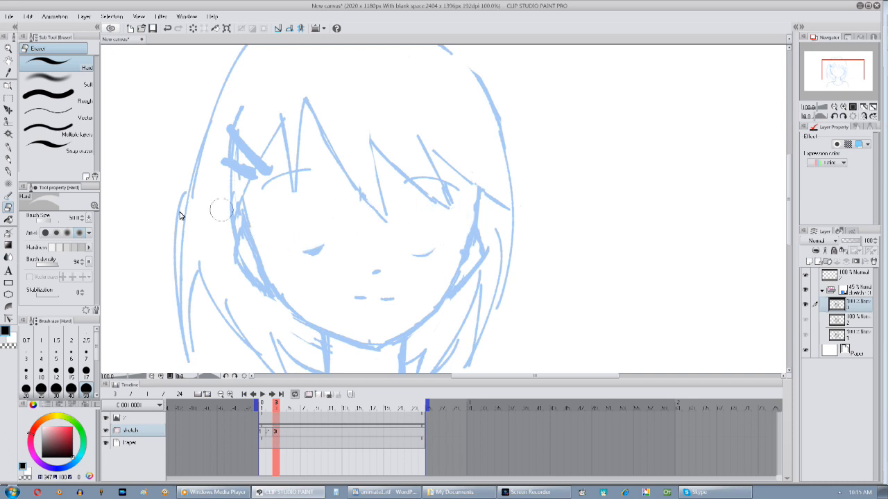
Draw thick closed eyelid lines with lashes for both eyes on drawing 3, undoing the last stray stroke.
click(9, 172)
mouse_move(268, 243)
mouse_down()
mouse_move(301, 242)
mouse_move(277, 243)
mouse_up()
mouse_move(407, 244)
mouse_down()
mouse_move(396, 242)
mouse_move(422, 252)
mouse_move(391, 253)
mouse_move(399, 251)
mouse_up()
key(ctrl+z)
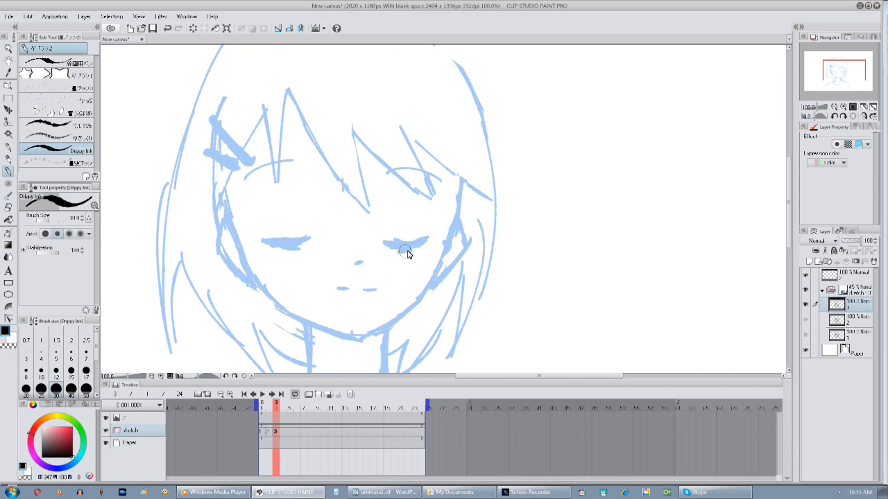
Return to frame 1, then collapse and select the sketch animation folder.
mouse_move(261, 412)
mouse_down()
mouse_move(273, 416)
mouse_move(261, 413)
mouse_up()
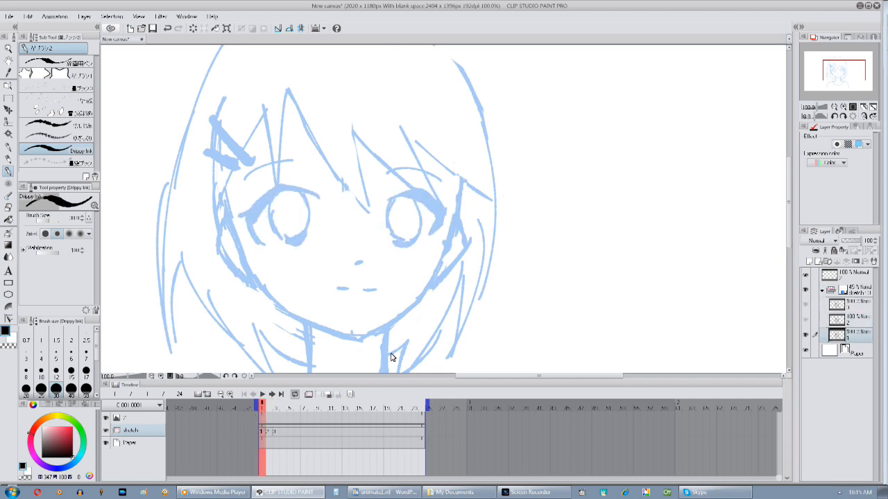
click(823, 290)
click(867, 288)
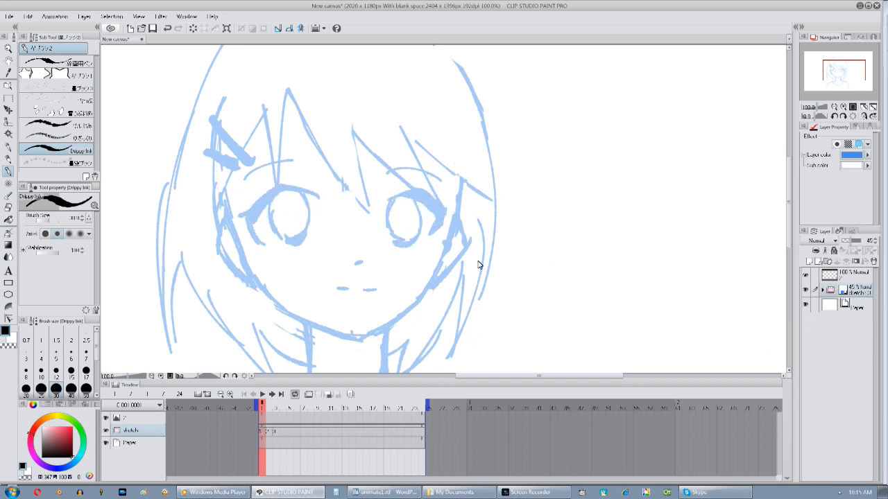
drag(698, 163, 705, 206)
click(834, 108)
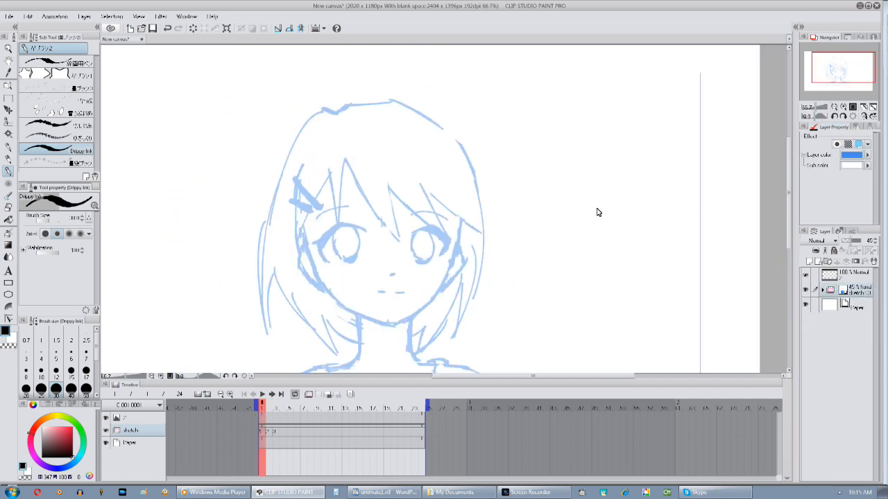
drag(530, 236, 538, 197)
drag(539, 161, 525, 188)
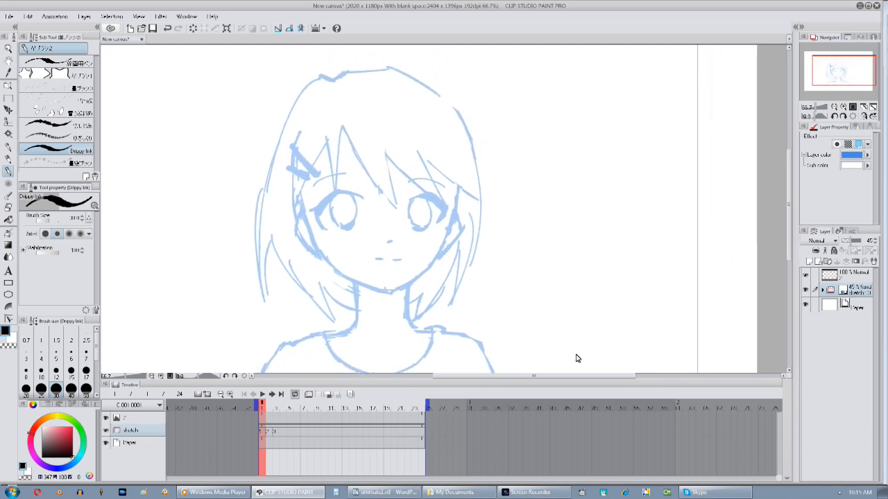
Create a new animation folder above the sketch folder and name it lines.
click(309, 395)
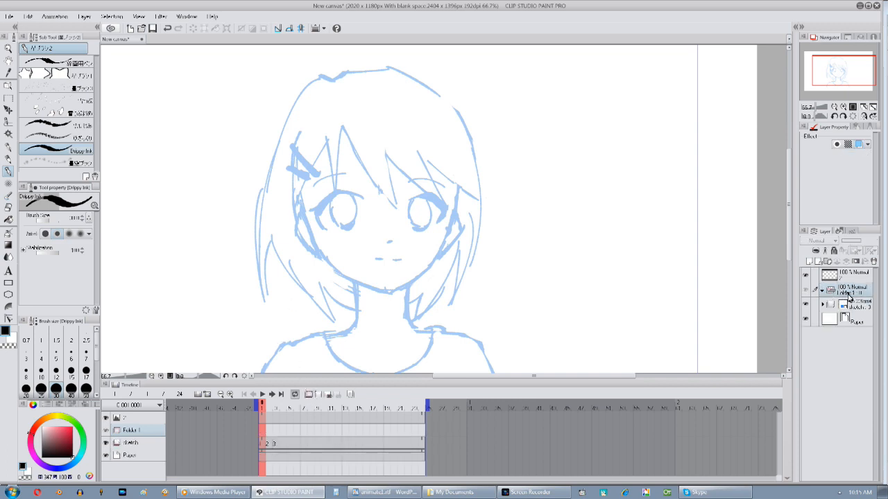
double_click(851, 298)
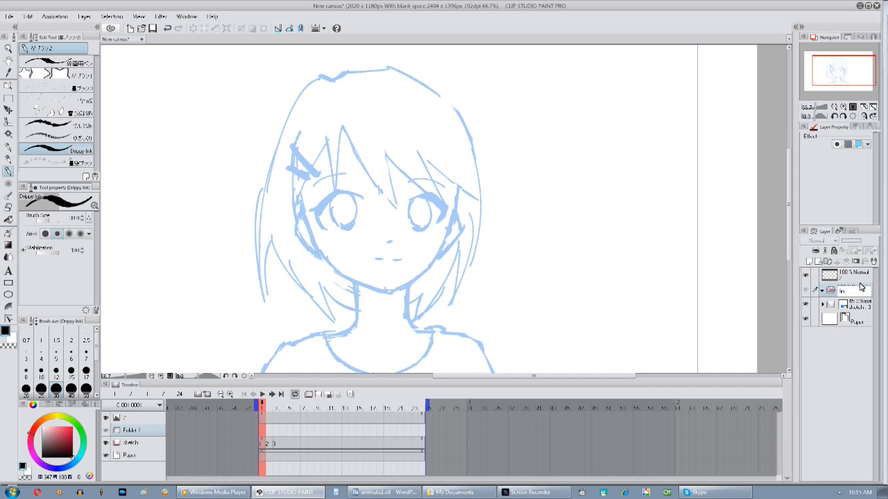
text(lines)
key(Return)
mouse_move(685, 293)
mouse_down()
mouse_move(677, 312)
mouse_move(680, 295)
mouse_up()
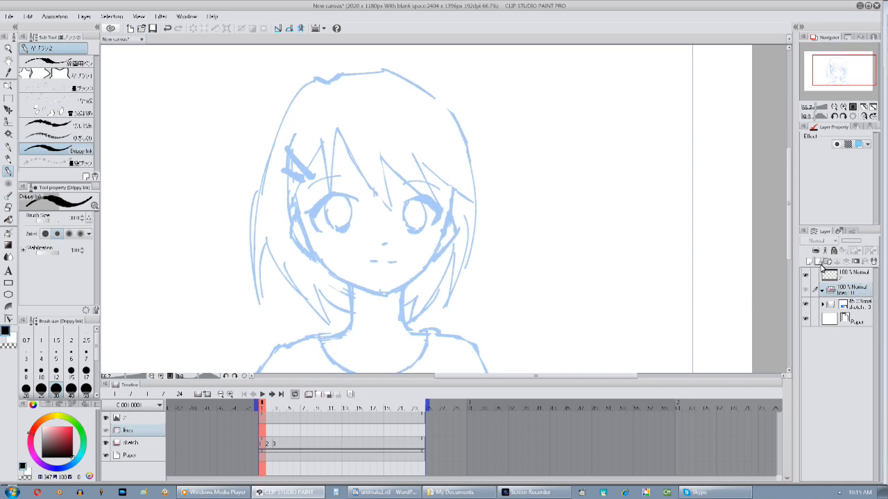
Add a vector layer inside the lines folder and assign it as cel 1 to frame 1 of the lines track.
click(823, 262)
drag(451, 301, 422, 302)
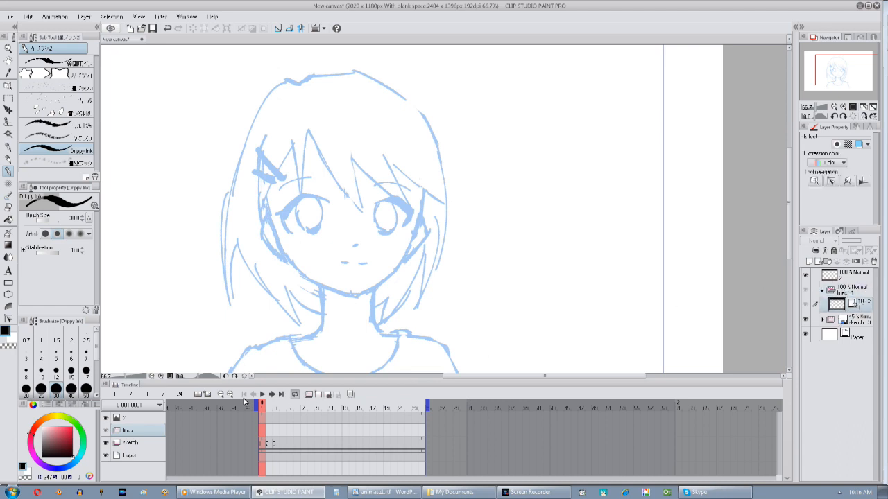
click(261, 435)
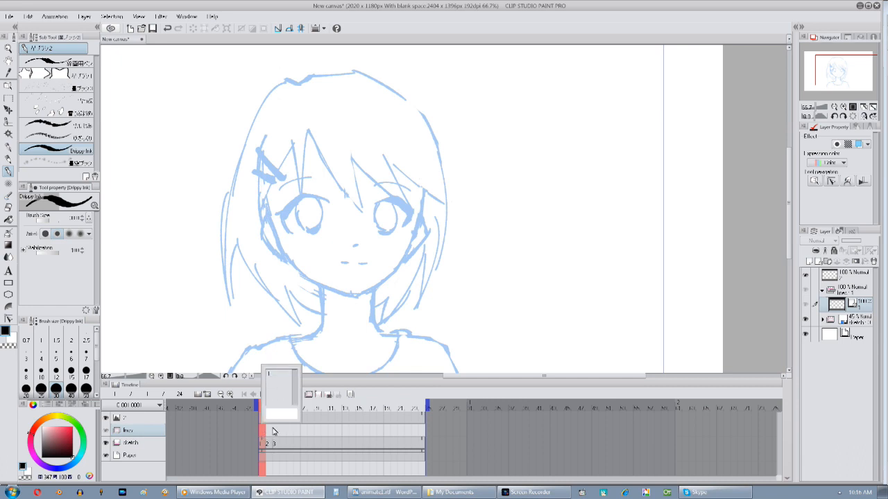
click(267, 431)
click(269, 431)
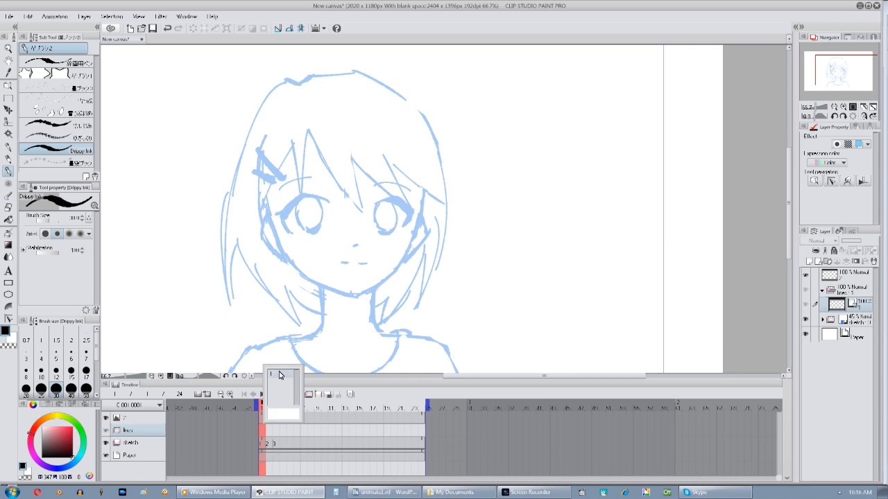
click(280, 374)
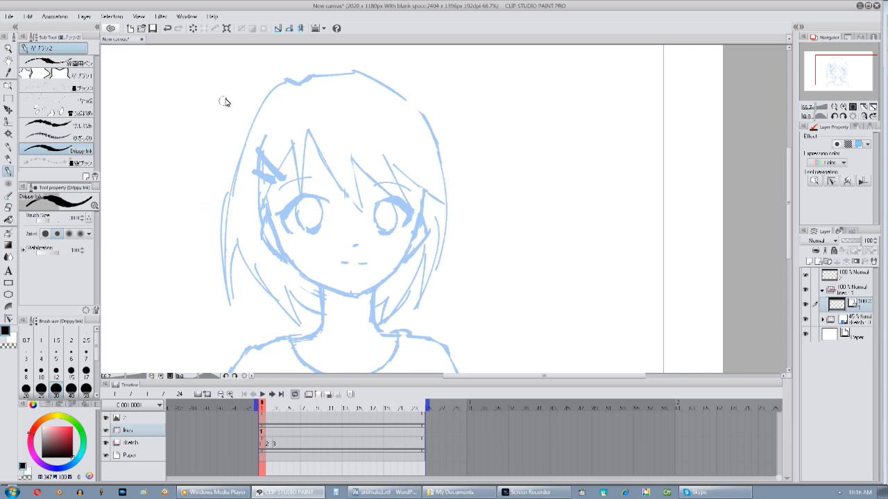
Try control-point editing by bending a freehand test stroke beside the hair into waves, clearing the stroke at the end.
drag(223, 107, 187, 223)
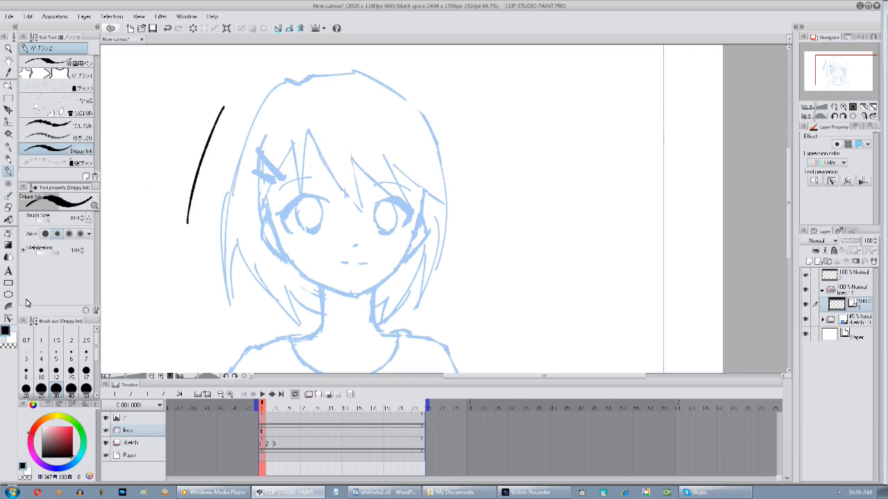
click(8, 318)
drag(197, 172, 224, 181)
drag(210, 137, 235, 158)
drag(220, 115, 240, 132)
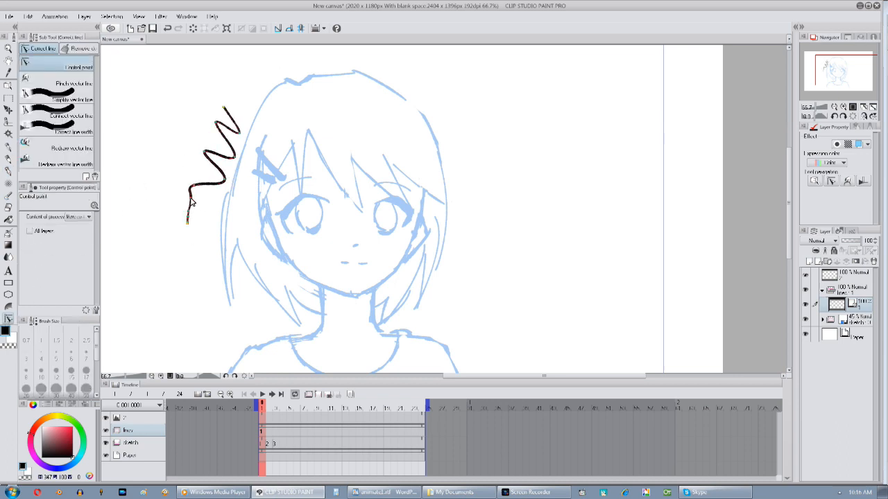
drag(190, 199, 149, 182)
drag(205, 152, 182, 166)
drag(235, 156, 176, 146)
mouse_move(224, 107)
mouse_down()
mouse_move(237, 104)
mouse_move(218, 105)
mouse_up()
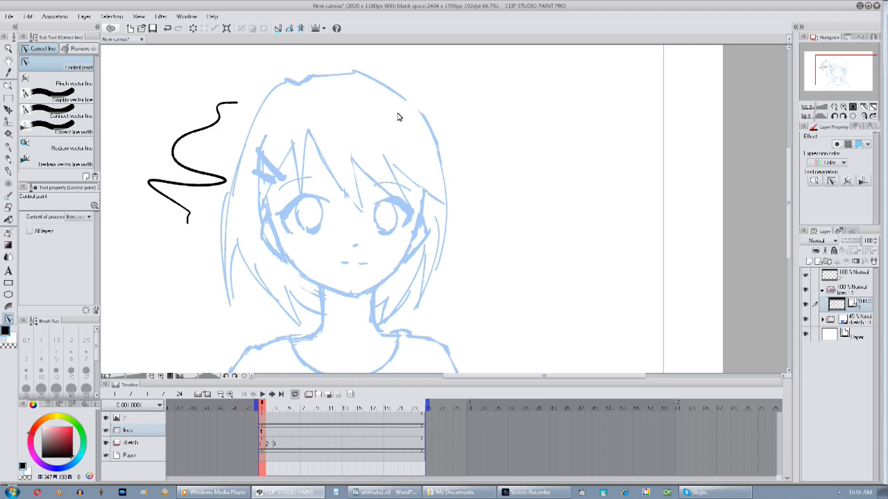
key(Delete)
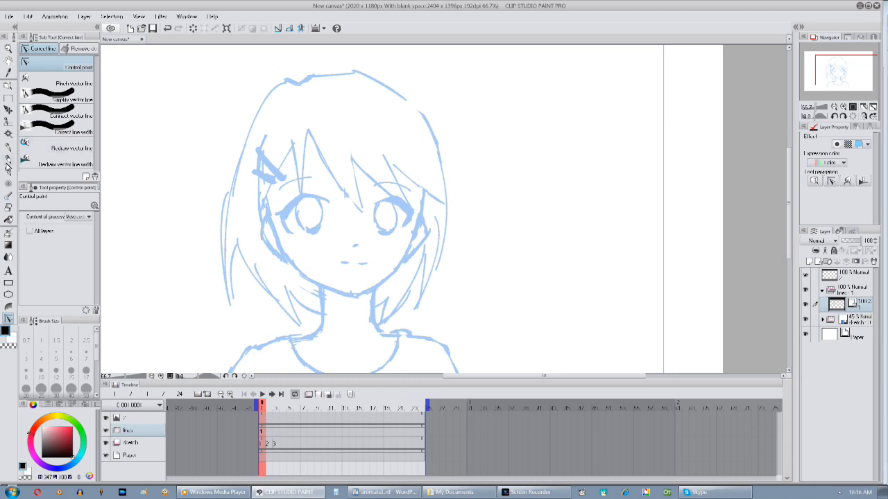
Try inking the long central fringe strand with the Drippy Ink brush and reshaping it by control point, clearing the line.
click(8, 170)
drag(308, 131, 371, 213)
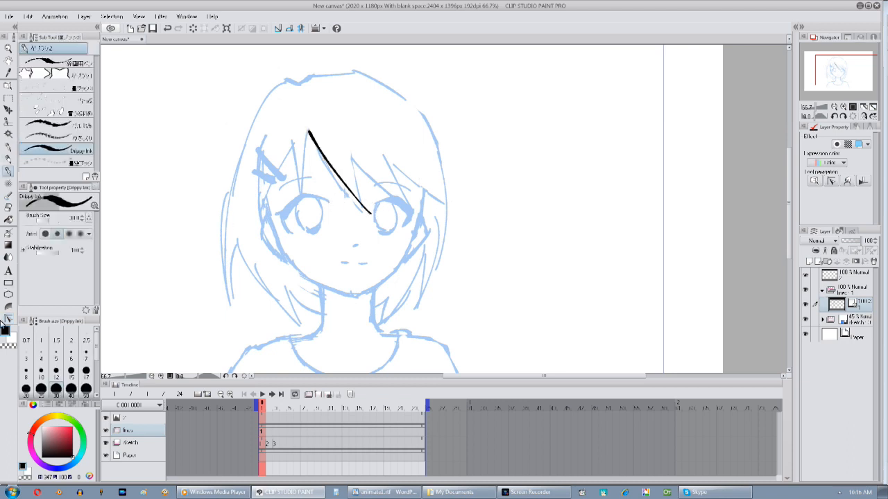
click(8, 319)
mouse_move(333, 171)
mouse_down()
mouse_move(343, 162)
mouse_move(324, 143)
mouse_up()
key(Delete)
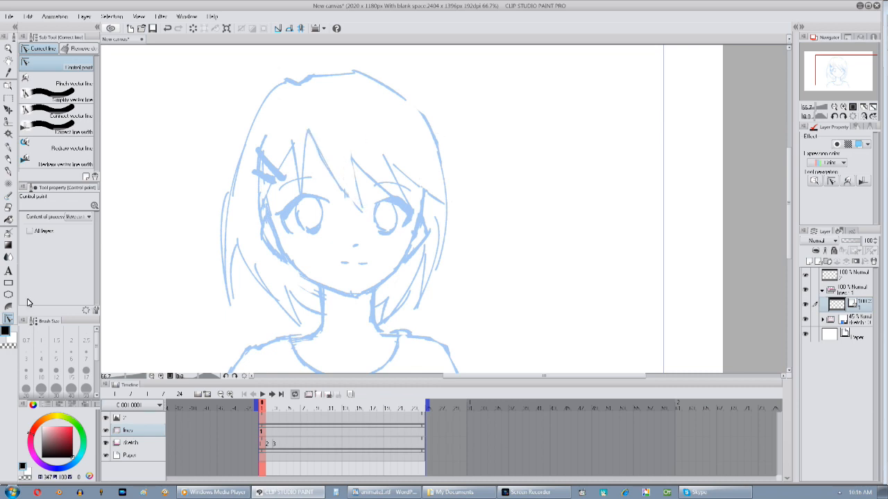
Select the Curve tool and try a curve along the long central fringe strand, undoing it.
click(7, 274)
click(8, 283)
click(46, 88)
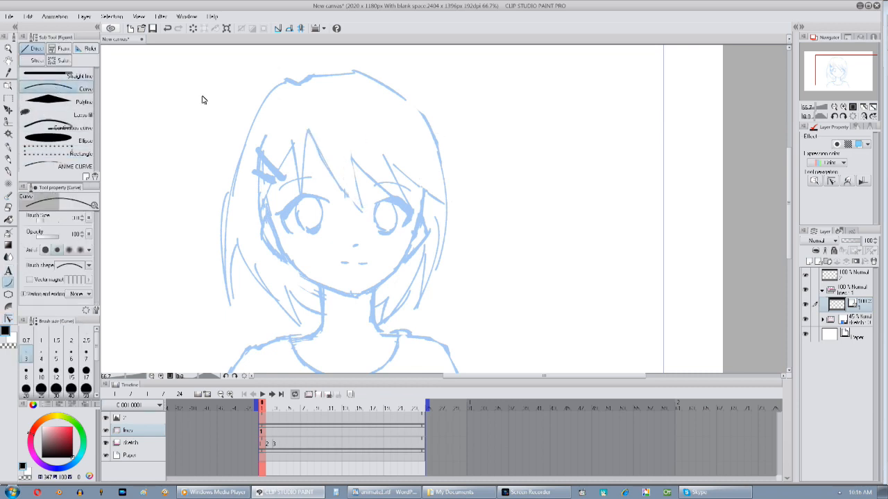
drag(259, 209, 187, 230)
drag(282, 166, 251, 175)
drag(232, 144, 285, 223)
click(264, 209)
key(ctrl+z)
Ink the long central fringe strand as a curve at brush size 3, undoing the thicker attempt at size 5.
click(56, 353)
drag(233, 145, 286, 223)
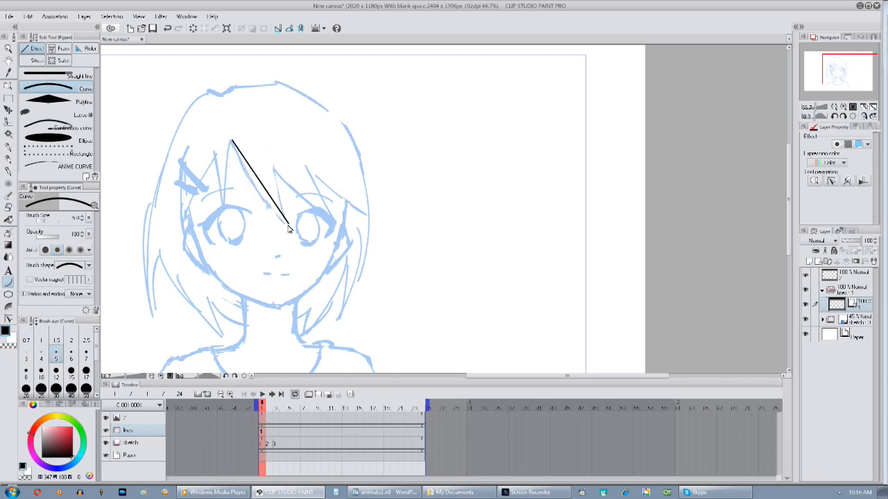
key(ctrl+z)
click(39, 356)
drag(265, 224, 268, 207)
click(28, 354)
mouse_move(238, 124)
mouse_down()
mouse_move(226, 162)
mouse_move(276, 247)
mouse_up()
click(257, 227)
Adjust the inked fringe curve's control points so that it follows the sketched strand more closely.
click(9, 319)
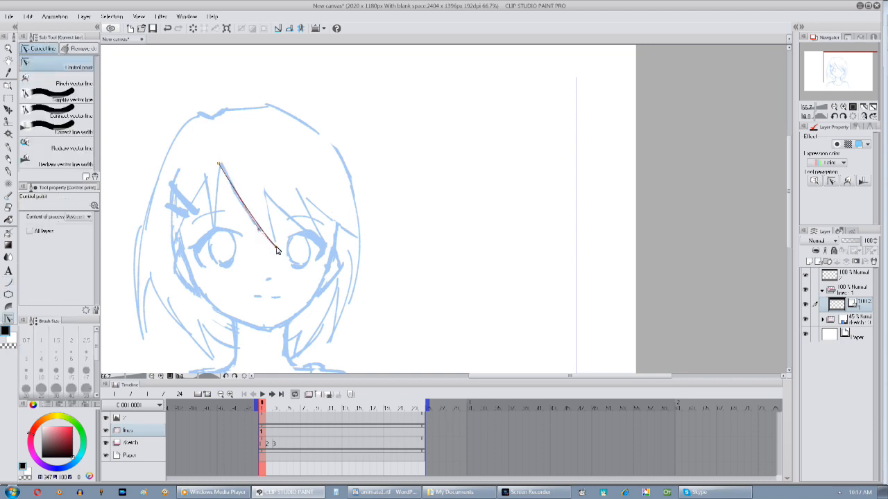
mouse_move(259, 229)
mouse_down()
mouse_move(228, 239)
mouse_move(287, 198)
mouse_move(250, 228)
mouse_up()
drag(295, 195, 388, 184)
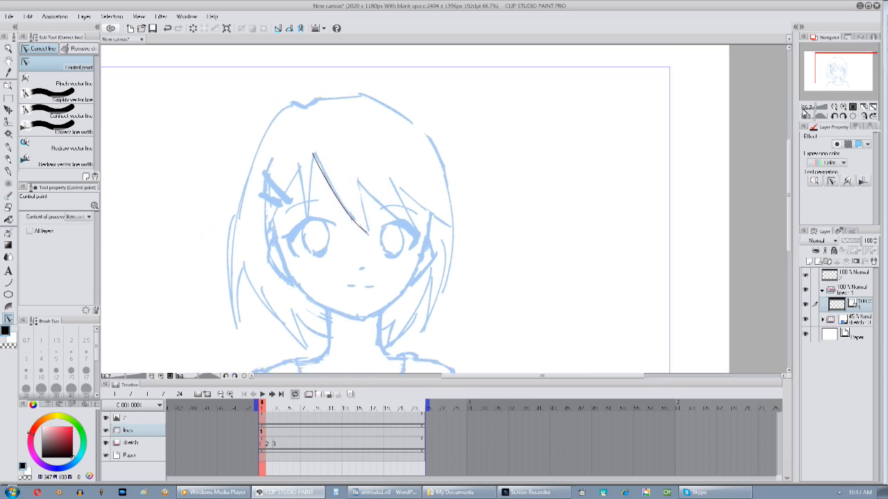
click(843, 107)
drag(321, 208, 329, 219)
drag(254, 137, 258, 137)
scroll(444, 215, down, 2)
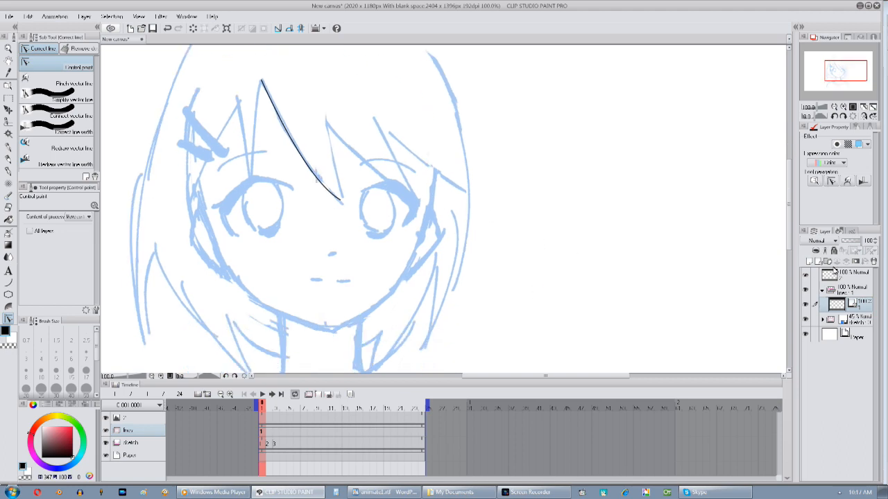
scroll(494, 269, up, 1)
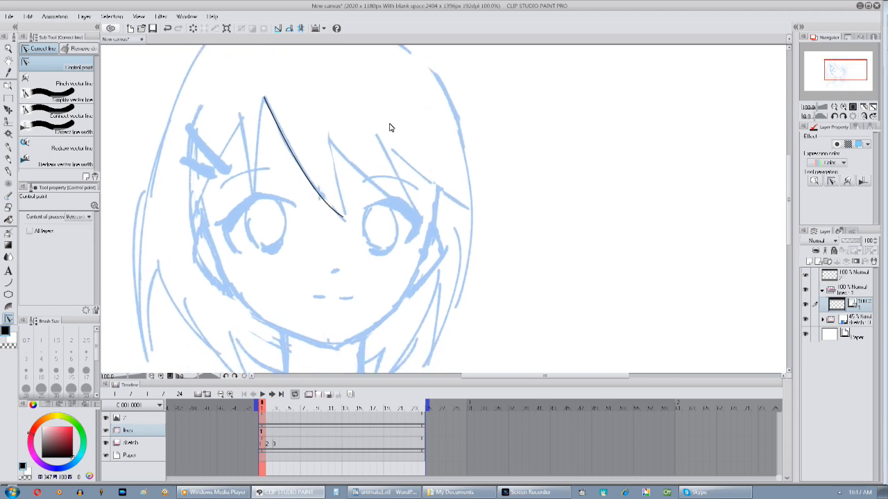
scroll(652, 183, down, 2)
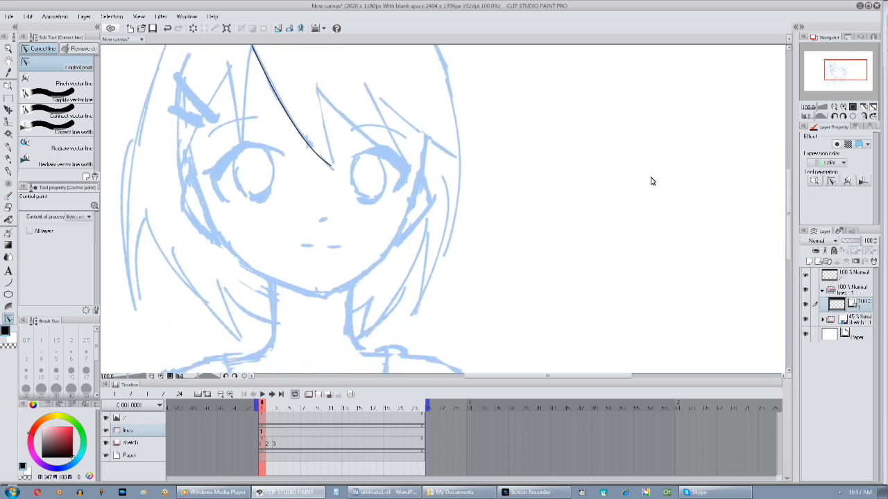
Rename the lines animation folder as hair, then collapse and select it.
double_click(845, 294)
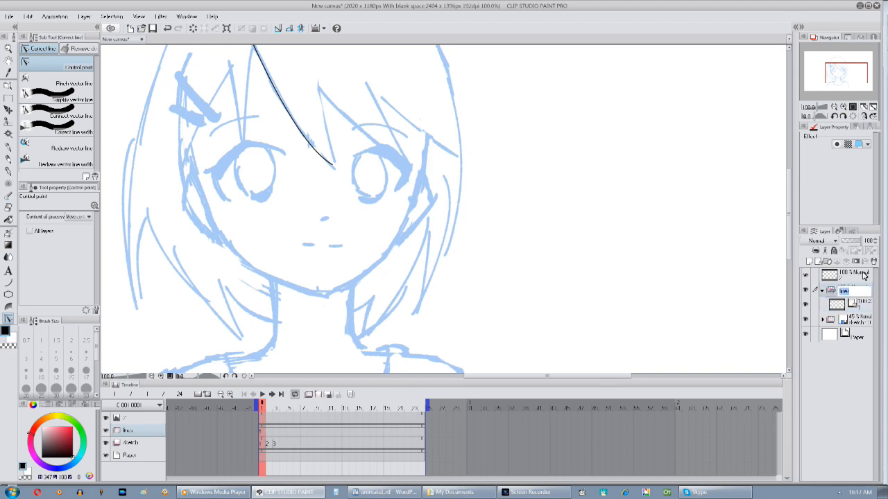
key(Return)
click(822, 293)
drag(846, 276, 846, 290)
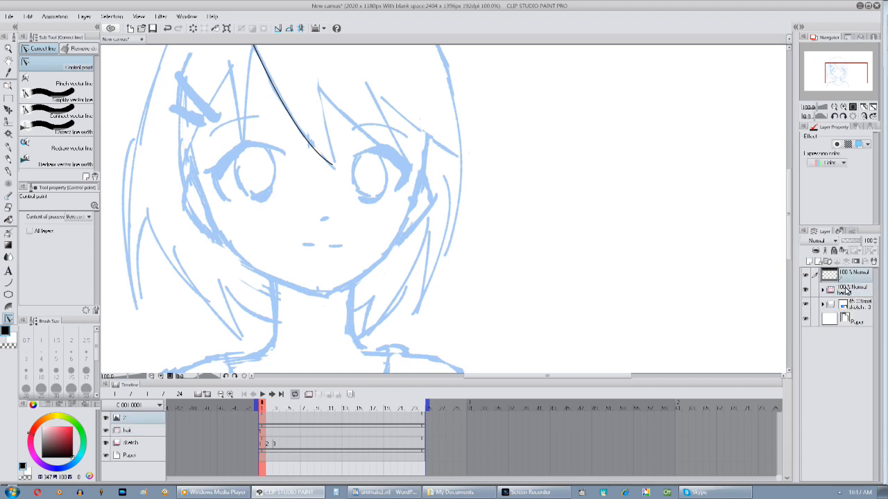
click(841, 292)
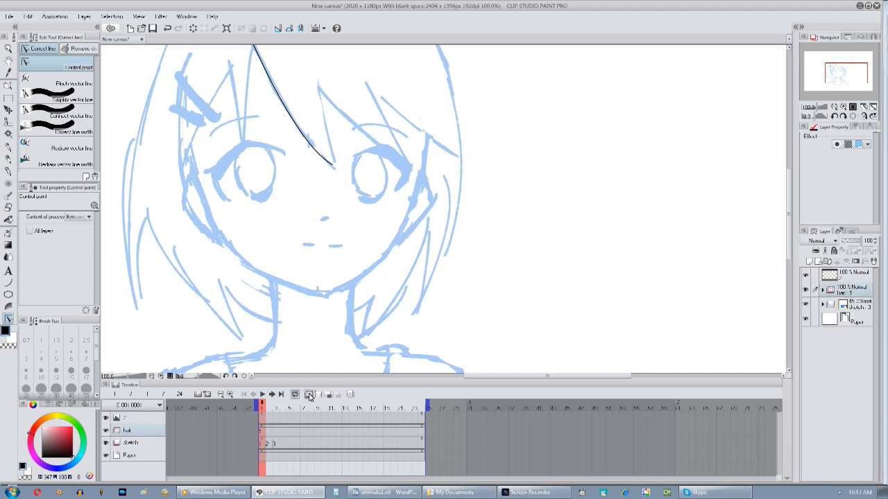
Create a new animation folder above the hair folder and name it eyes.
key(ctrl+g)
double_click(840, 286)
text(eyes)
key(Return)
Add a layer folder inside the eyes animation folder and put a new vector layer in it.
click(855, 303)
click(873, 261)
click(824, 261)
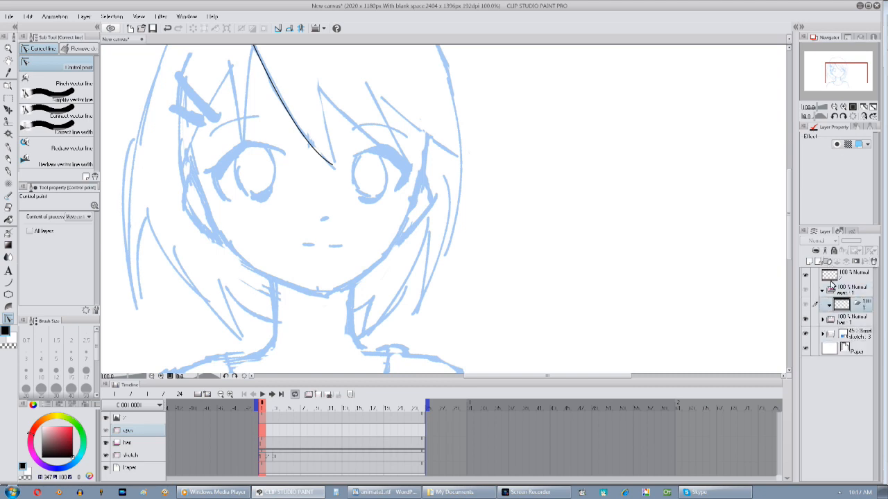
click(820, 261)
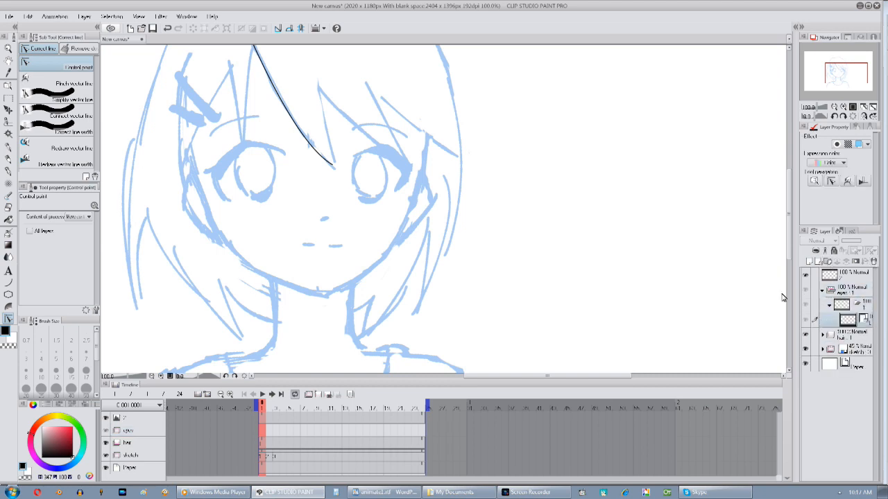
Collapse the eyes folder, add a layer folder inside the hair animation folder, and move the inked line layer into it.
drag(583, 319, 658, 300)
click(829, 305)
click(821, 294)
click(822, 304)
click(855, 318)
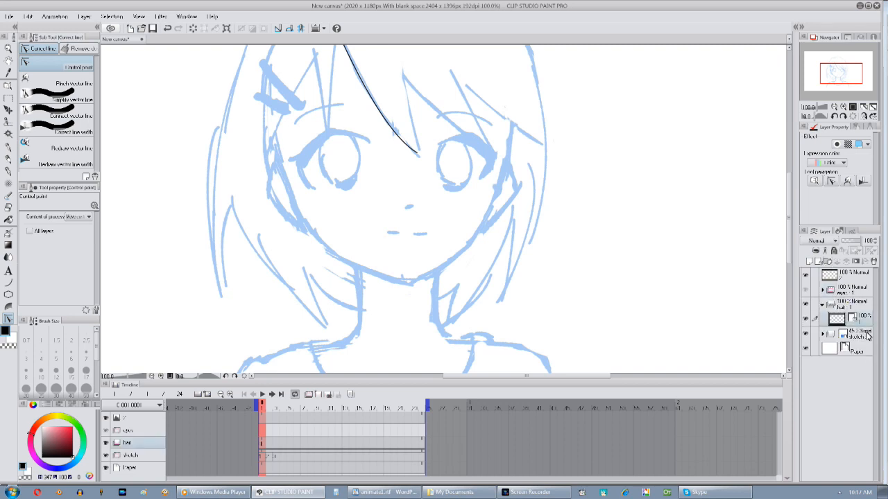
click(827, 261)
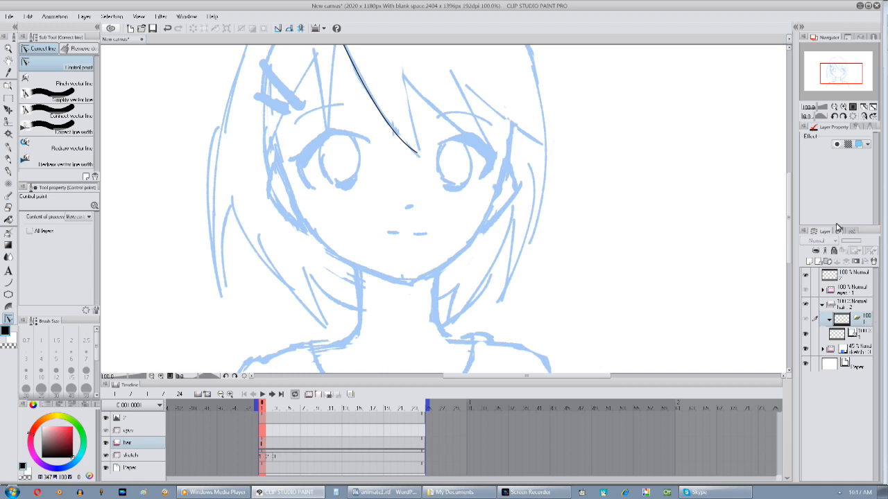
mouse_move(852, 334)
mouse_down()
mouse_move(865, 329)
mouse_move(858, 321)
mouse_up()
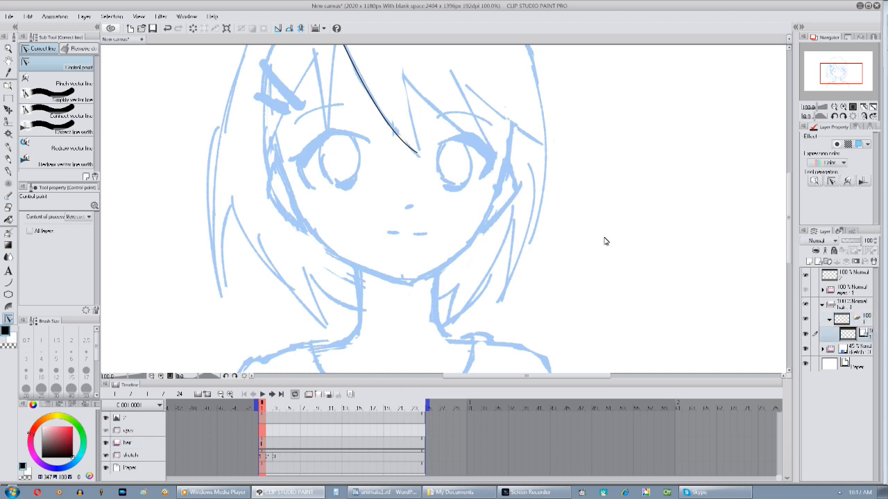
Add a raster layer to the hair's layer folder and place it beneath the vector line layer.
drag(618, 251, 530, 341)
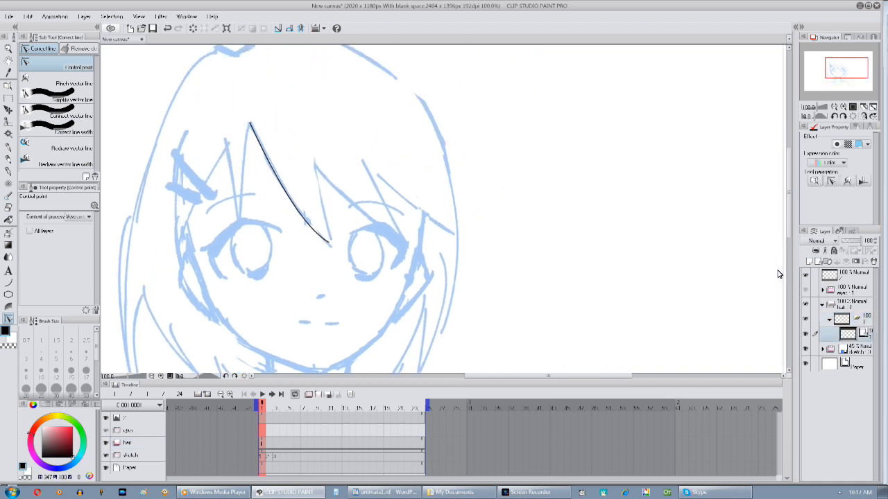
drag(624, 294, 650, 248)
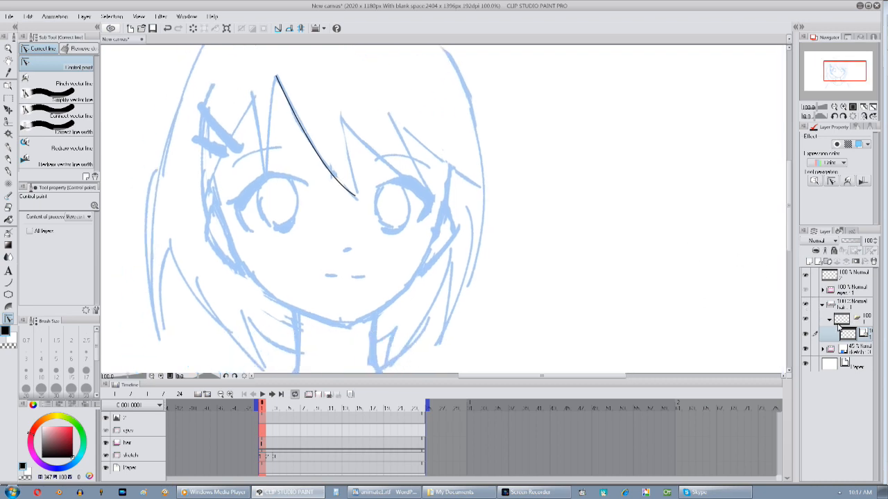
click(808, 261)
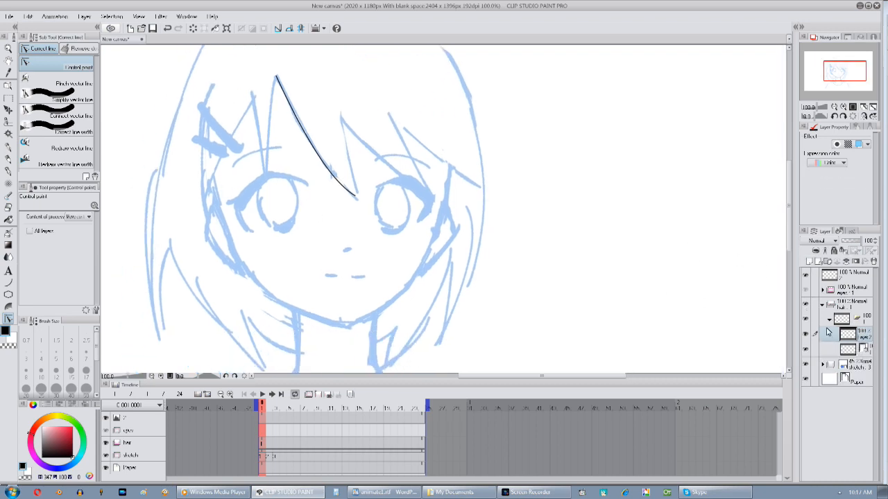
click(844, 350)
Test the raster layer with a thick red G-pen stroke at size 50, toggling the layer folder's visibility before clearing the stroke.
click(8, 147)
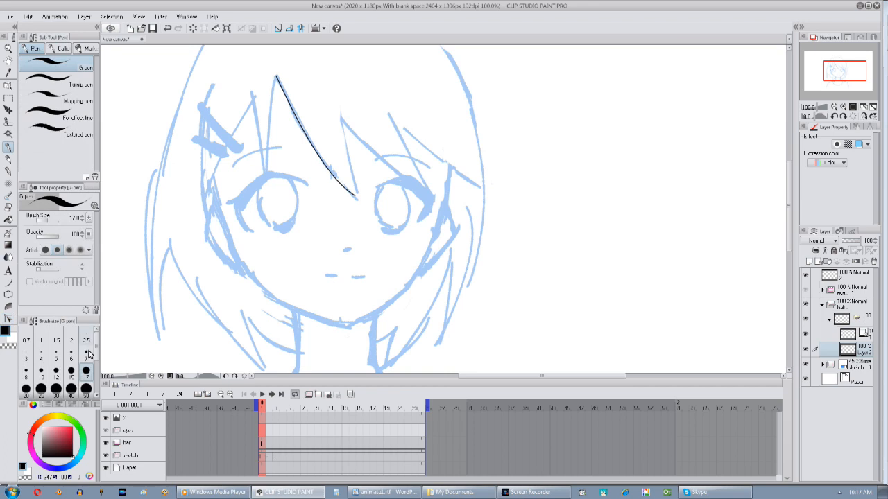
click(71, 427)
drag(387, 62, 296, 141)
click(829, 320)
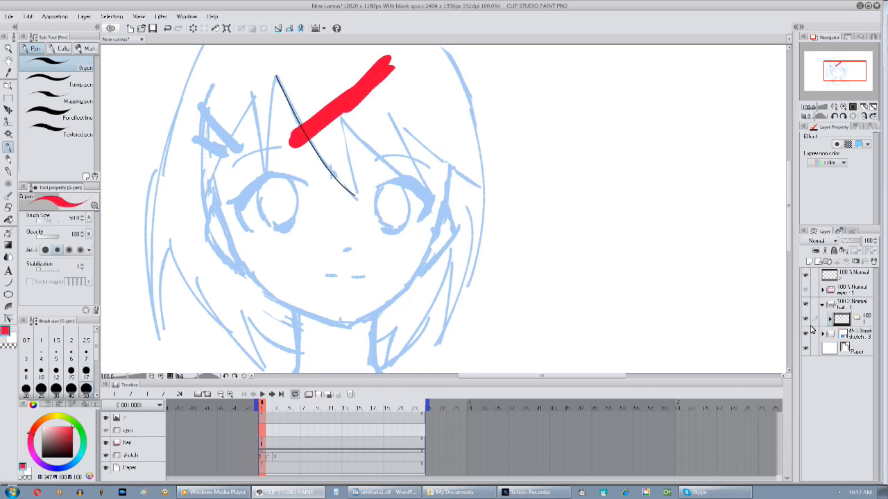
click(806, 319)
click(805, 319)
click(829, 319)
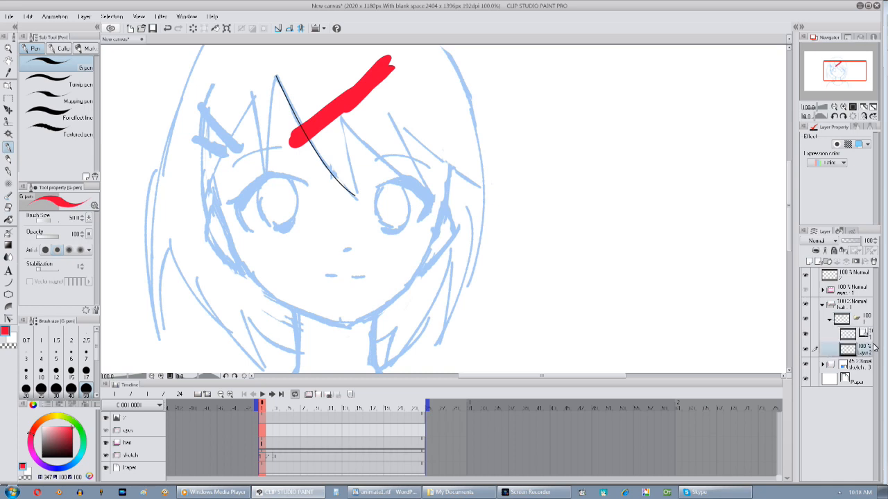
key(Delete)
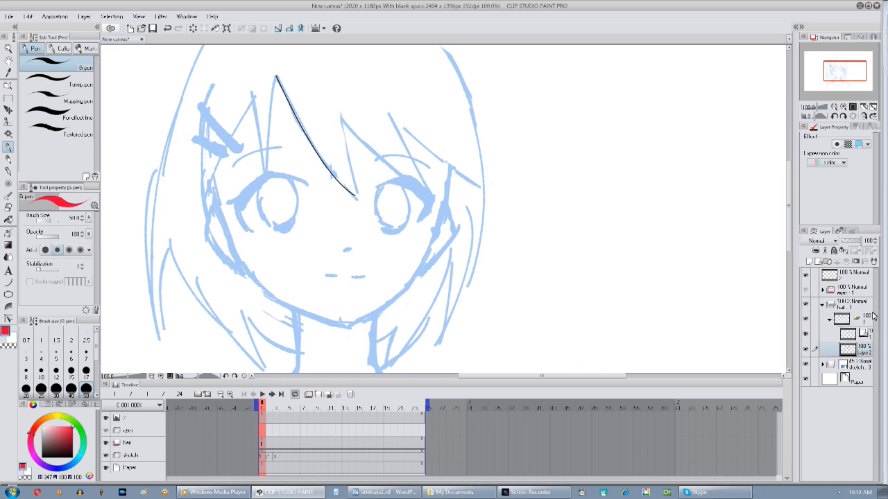
Delete the raster layer from the hair's layer folder, then assign the eyes cel to frame 1 on the timeline.
click(873, 262)
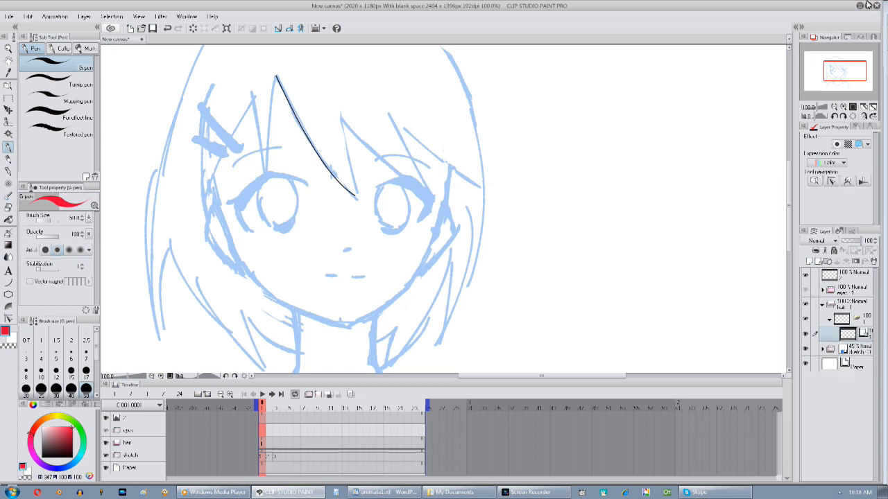
click(869, 6)
click(835, 319)
click(830, 306)
right_click(264, 435)
click(281, 381)
Add a layer folder named static between the hair and sketch folders and put a new vector layer inside it.
drag(487, 291, 488, 272)
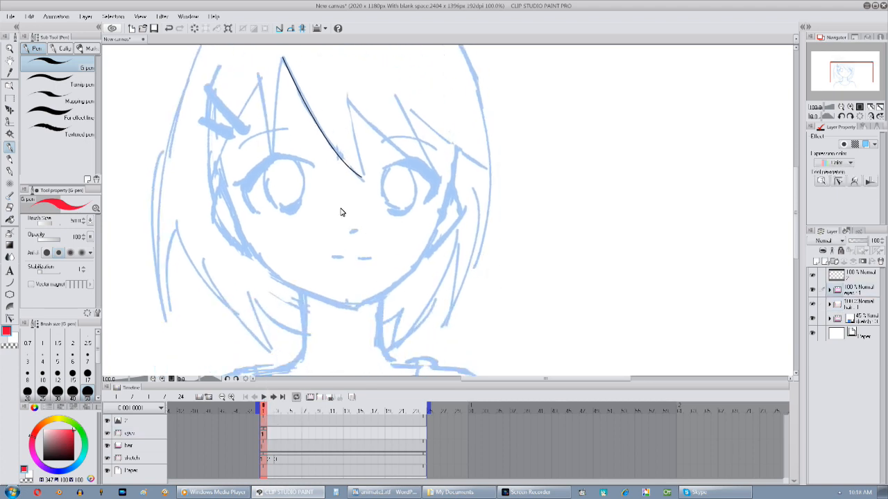
drag(343, 218, 363, 105)
drag(416, 181, 399, 301)
mouse_move(355, 170)
mouse_down()
mouse_move(356, 200)
mouse_move(365, 99)
mouse_up()
drag(238, 337, 248, 282)
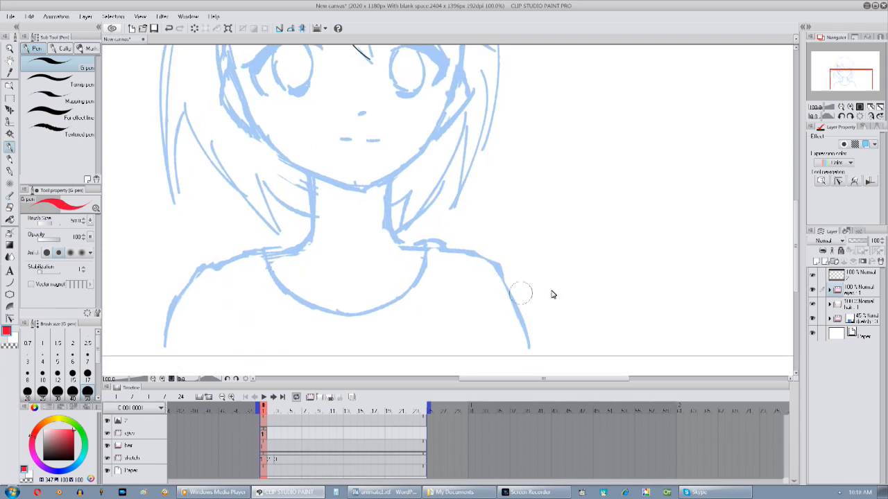
click(871, 316)
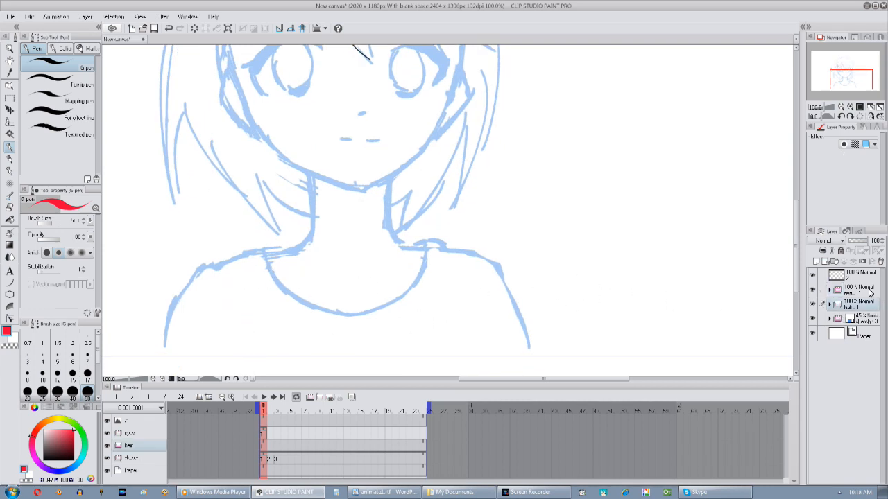
click(834, 262)
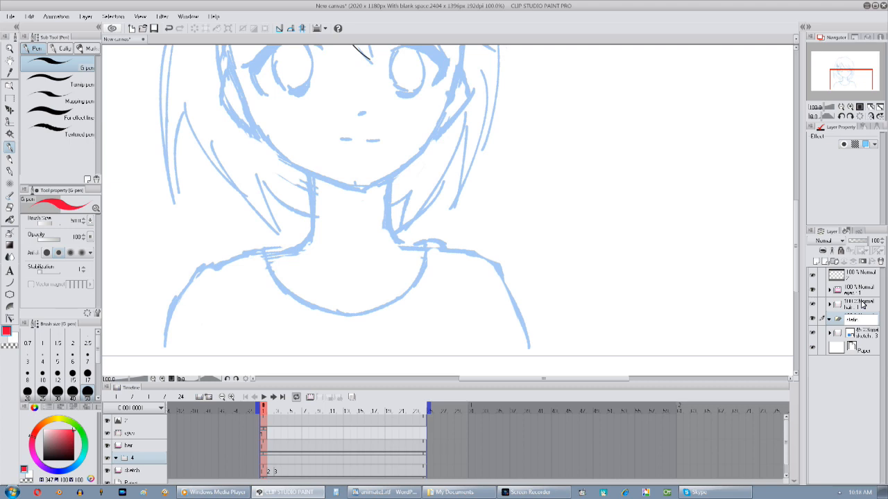
key(Return)
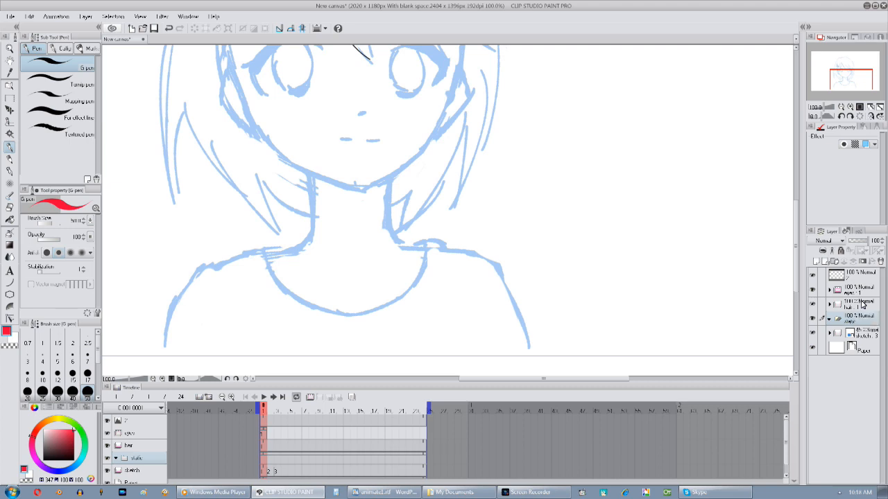
click(826, 261)
Ink the right side of the face from temple to chin with black curves at brush size 3.
drag(62, 446, 74, 461)
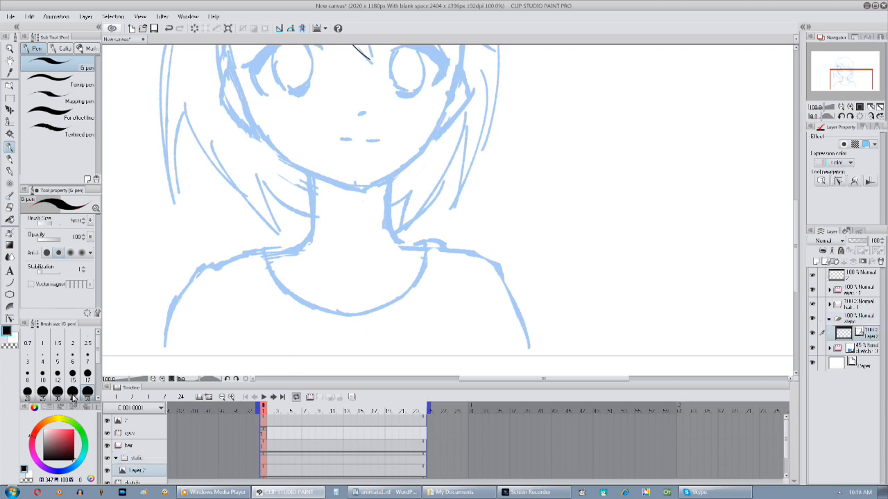
click(9, 283)
drag(553, 202, 598, 249)
scroll(454, 186, up, 2)
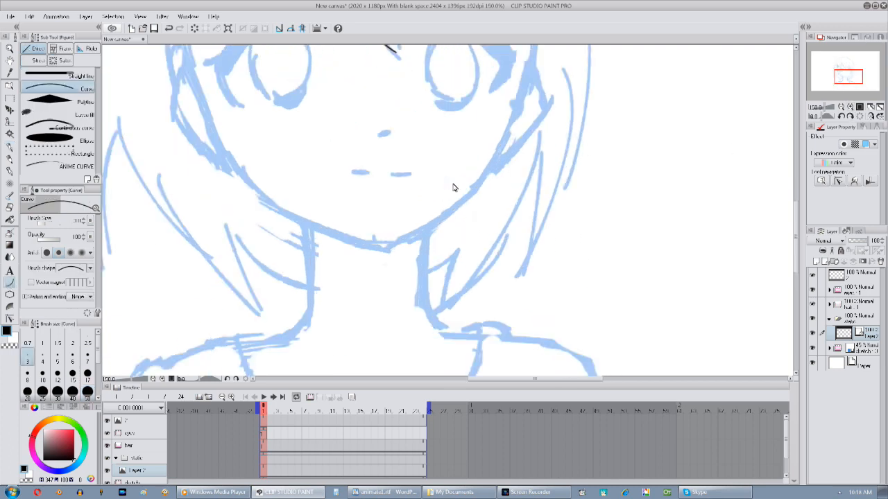
drag(525, 117, 497, 223)
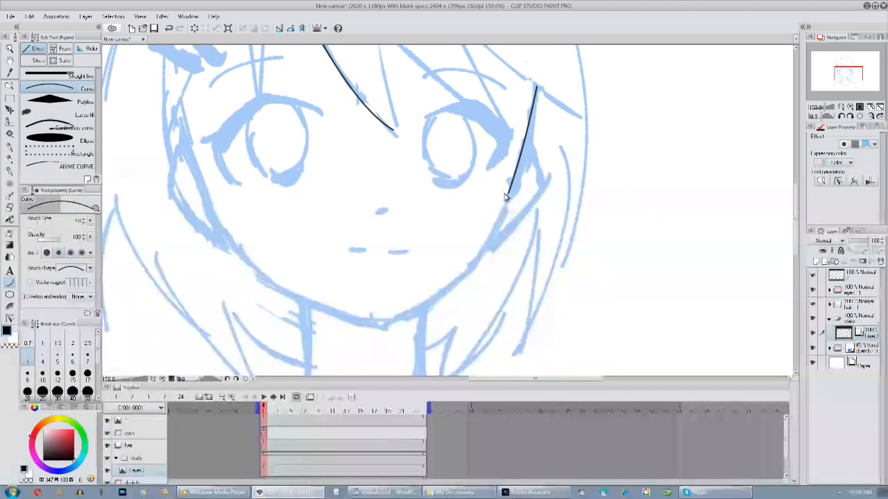
drag(509, 195, 472, 266)
click(493, 235)
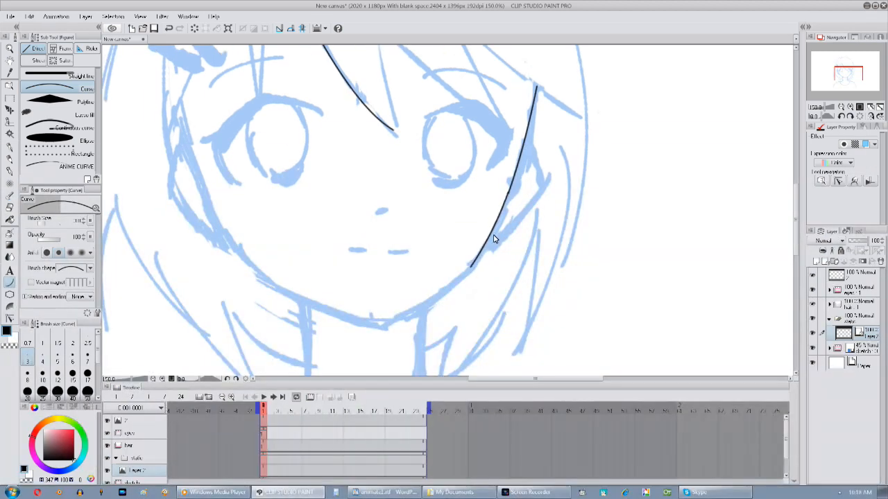
drag(412, 322, 458, 286)
drag(490, 254, 426, 287)
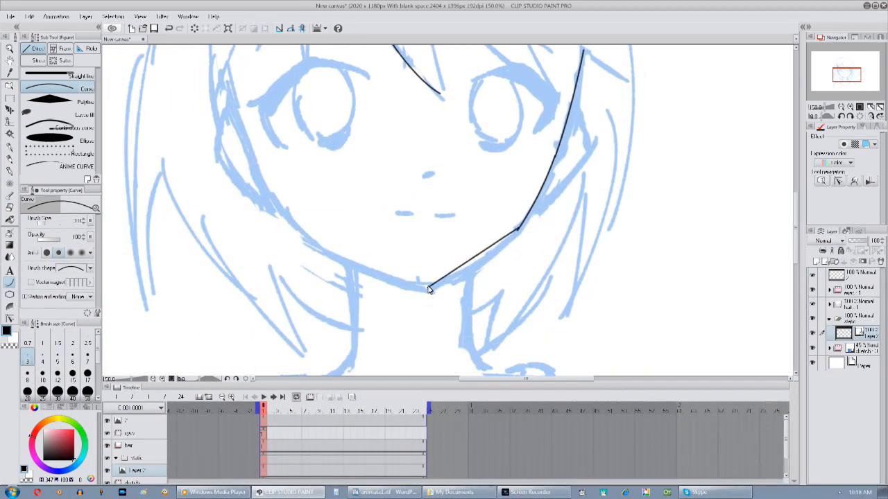
click(495, 257)
Ink the left side of the face down to the chin with curves and refine the joins with control points.
drag(371, 267, 375, 307)
mouse_move(232, 107)
mouse_down()
mouse_move(273, 234)
mouse_move(266, 201)
mouse_move(338, 269)
mouse_move(323, 246)
mouse_move(412, 271)
mouse_up()
click(261, 202)
click(282, 240)
click(387, 271)
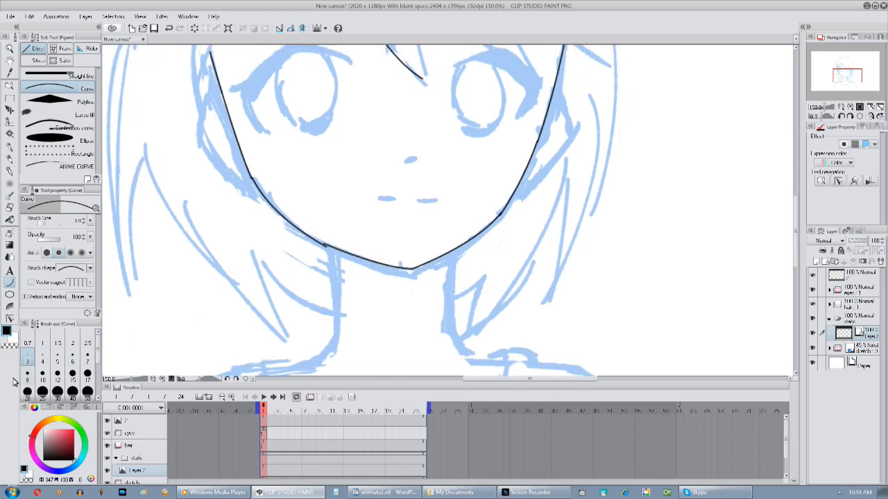
click(9, 318)
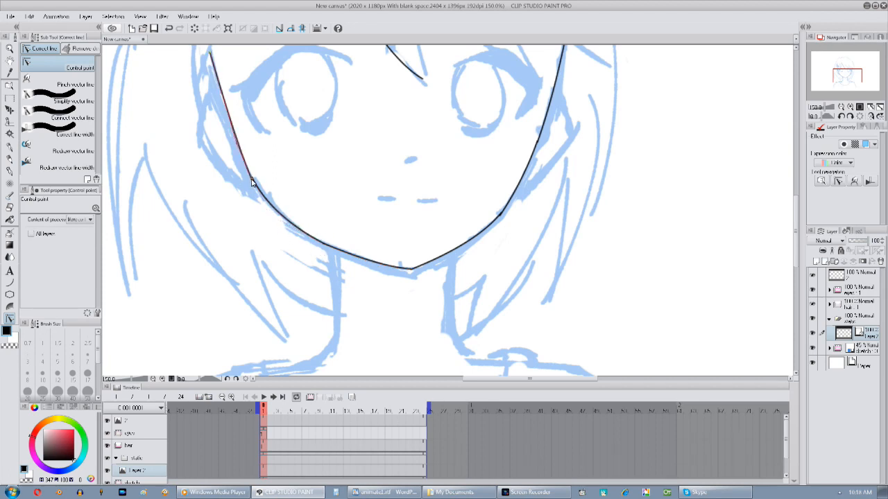
drag(372, 262, 355, 283)
drag(469, 252, 468, 299)
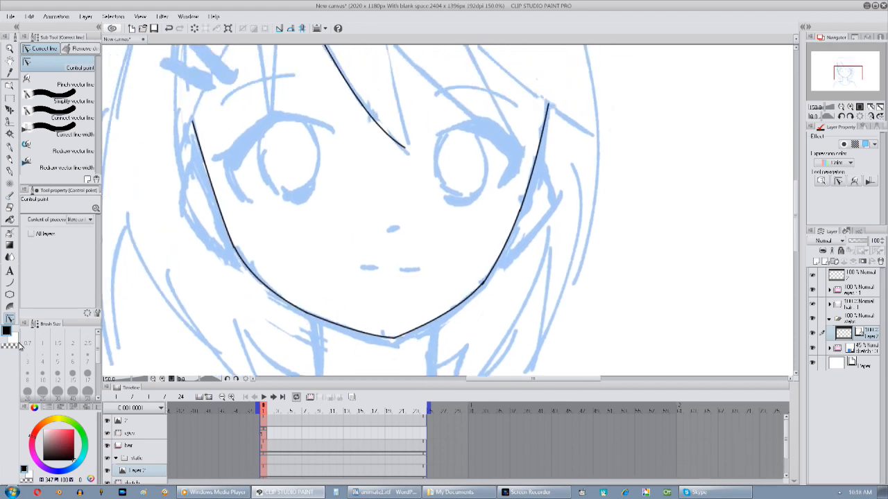
Ink the right and left ears with curves along the face contour and adjust their control points.
click(10, 283)
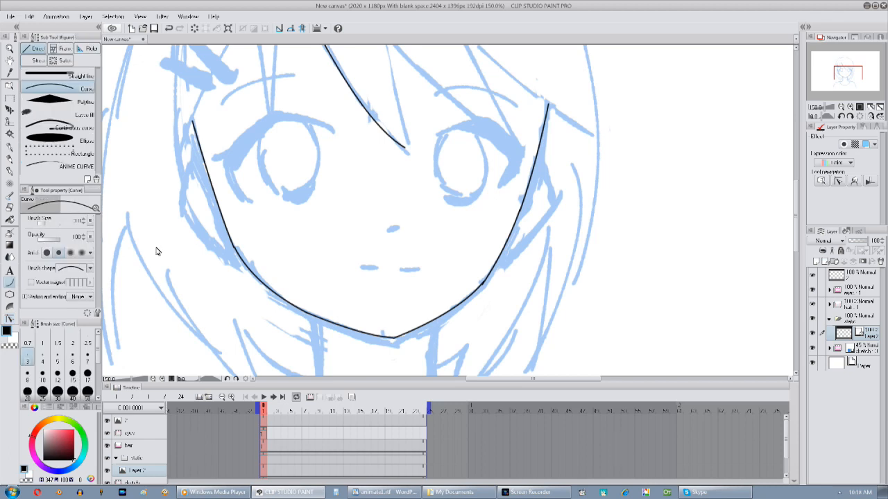
drag(497, 190, 460, 193)
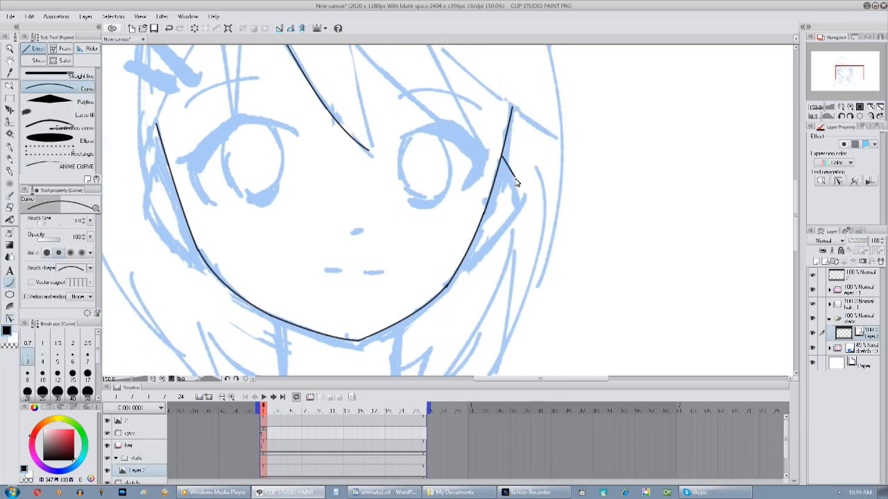
drag(507, 220, 501, 219)
click(514, 200)
mouse_move(496, 239)
mouse_down()
mouse_move(507, 214)
mouse_move(464, 259)
mouse_move(471, 284)
mouse_up()
drag(192, 117, 183, 143)
click(183, 128)
drag(184, 143, 222, 220)
click(208, 212)
key(y)
drag(546, 147, 544, 143)
drag(551, 167, 525, 191)
Ink both sides of the neck with curves, continuing each one outward into the base of the shoulder.
mouse_move(482, 259)
mouse_down()
mouse_move(501, 225)
mouse_move(505, 234)
mouse_move(565, 199)
mouse_move(527, 118)
mouse_up()
key(u)
drag(306, 188, 312, 284)
click(319, 230)
drag(427, 193, 430, 282)
click(419, 242)
mouse_move(294, 285)
mouse_down()
mouse_move(329, 221)
mouse_move(290, 248)
mouse_up()
click(337, 243)
drag(465, 218, 513, 237)
click(473, 240)
Ink the left shoulder with curves from the neck down to the upper arm.
mouse_move(306, 247)
mouse_down()
mouse_move(410, 204)
mouse_move(383, 198)
mouse_up()
click(398, 198)
mouse_move(383, 199)
mouse_down()
mouse_move(280, 221)
mouse_move(254, 256)
mouse_move(234, 348)
mouse_move(386, 203)
mouse_move(414, 261)
mouse_move(520, 291)
mouse_move(604, 243)
mouse_up()
click(359, 207)
click(9, 319)
click(10, 283)
click(312, 214)
click(263, 235)
click(241, 297)
Ink the shirt's rounded neckline and the right shoulder down to the upper arm with curves.
click(391, 234)
click(456, 292)
click(574, 279)
click(614, 224)
mouse_move(617, 204)
mouse_down()
mouse_move(603, 244)
mouse_move(678, 202)
mouse_up()
click(654, 197)
mouse_move(679, 203)
mouse_down()
mouse_move(462, 192)
mouse_move(514, 220)
mouse_move(552, 343)
mouse_up()
click(502, 202)
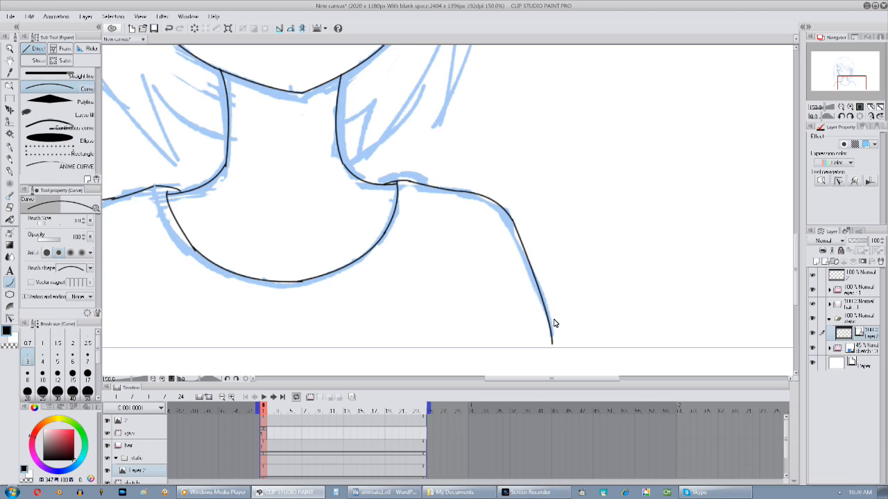
click(554, 323)
Ink the small nose mark and the two short mouth lines with curves, redoing the first mouth attempt.
drag(471, 62, 617, 347)
scroll(617, 333, up, 1)
drag(668, 190, 660, 153)
drag(417, 249, 432, 222)
click(422, 244)
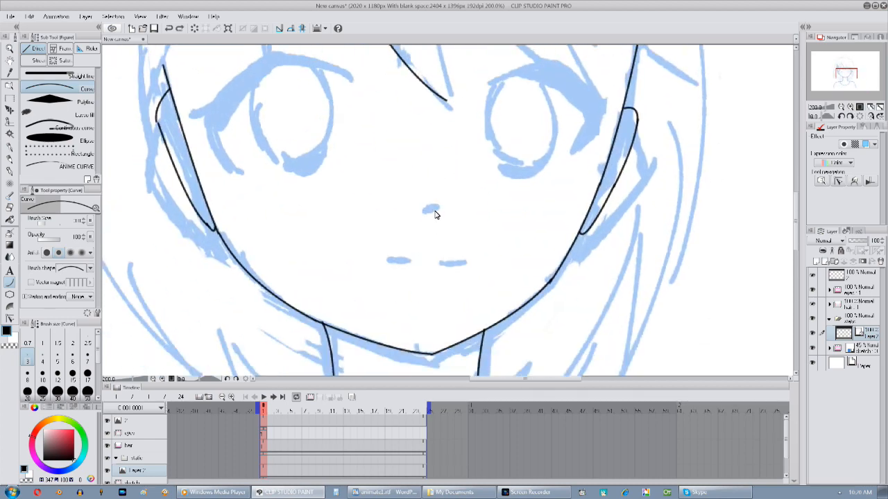
click(812, 348)
click(812, 348)
mouse_move(407, 263)
mouse_down()
mouse_move(373, 247)
mouse_move(459, 245)
mouse_up()
click(385, 254)
key(ctrl+z)
click(390, 249)
click(442, 249)
Hide the sketch folder, refine the neck and shoulder line joins with control points, and show the sketch again.
click(812, 348)
mouse_move(483, 297)
mouse_down()
mouse_move(478, 202)
mouse_move(466, 184)
mouse_up()
key(y)
drag(310, 329, 358, 238)
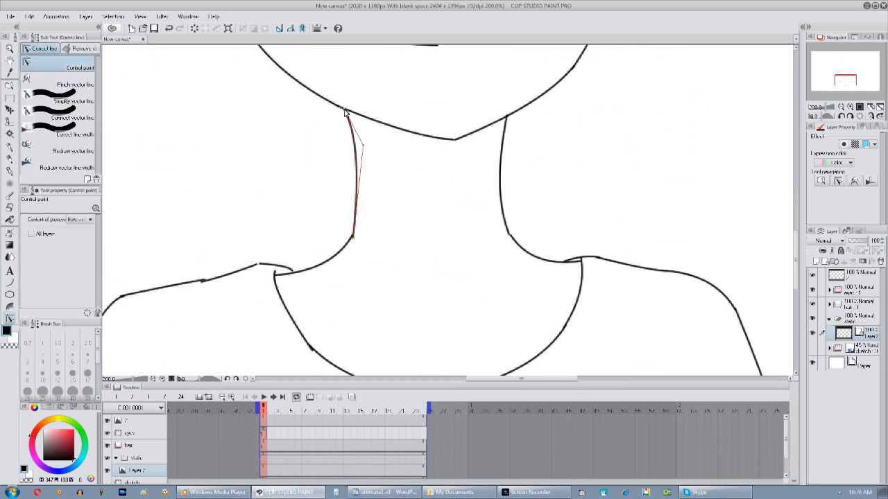
drag(362, 273, 383, 219)
drag(536, 284, 527, 149)
drag(620, 105, 474, 374)
mouse_move(445, 66)
mouse_down()
mouse_move(573, 287)
mouse_move(512, 204)
mouse_up()
drag(420, 161, 467, 214)
click(812, 348)
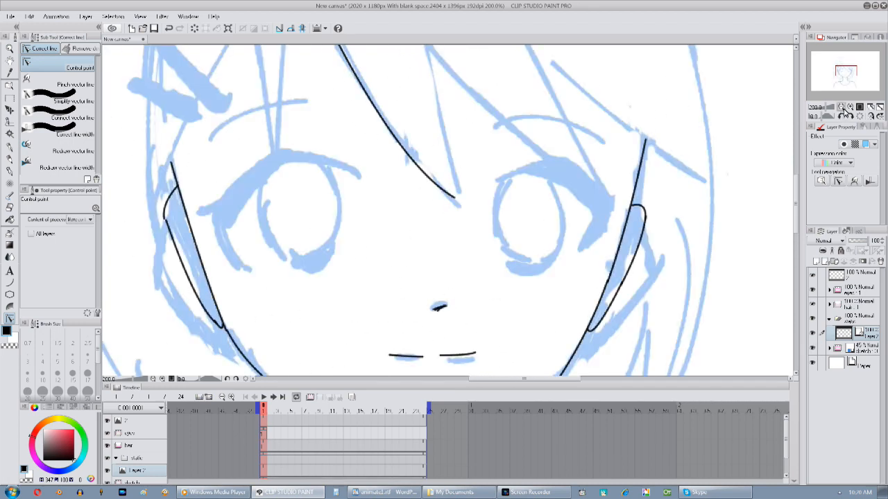
Rename the static folder's vector layer to lines and add a raster layer beneath it in the same folder.
key(ctrl+minus)
key(ctrl+minus)
key(ctrl+minus)
drag(645, 314, 642, 285)
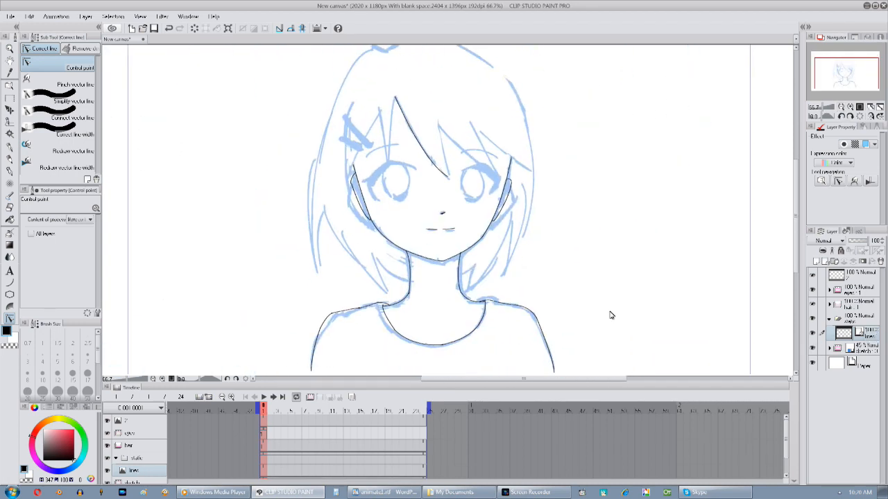
click(869, 348)
click(815, 261)
drag(864, 348, 864, 339)
Paint a light skin-tone swatch stroke beside the character using the Turnip pen at size 50.
drag(486, 208, 504, 235)
click(9, 147)
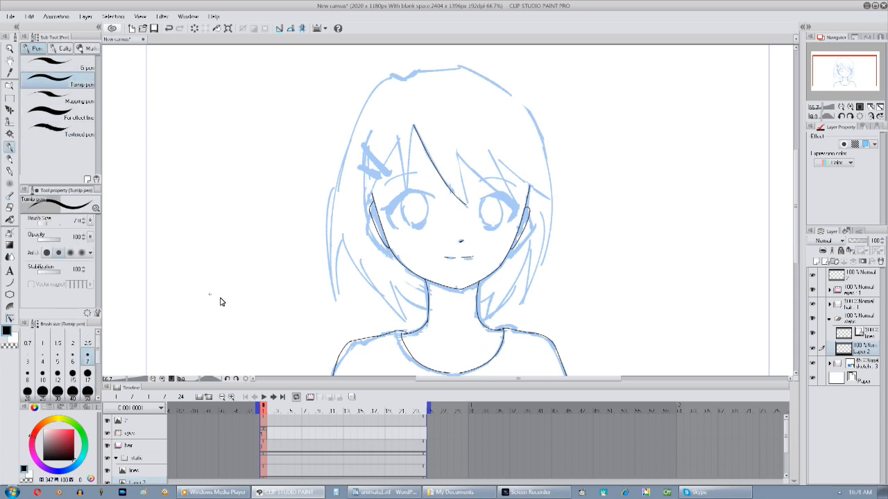
click(89, 394)
drag(240, 241, 223, 256)
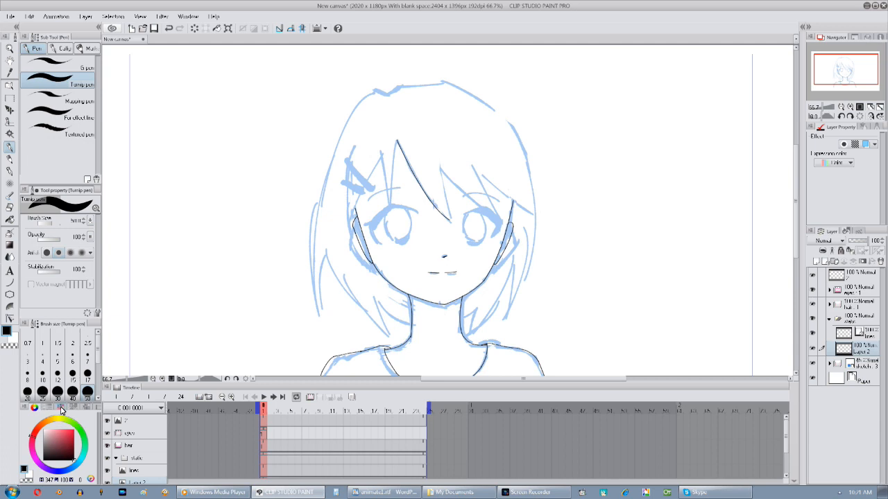
click(61, 409)
click(91, 440)
scroll(220, 263, up, 1)
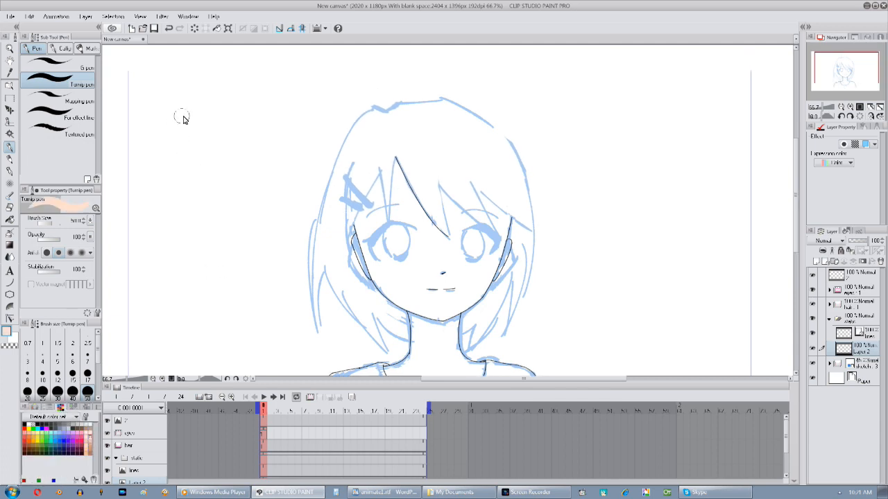
drag(183, 112, 172, 149)
Pick a light blue and paint a swatch stroke alongside the skin-tone one.
click(35, 409)
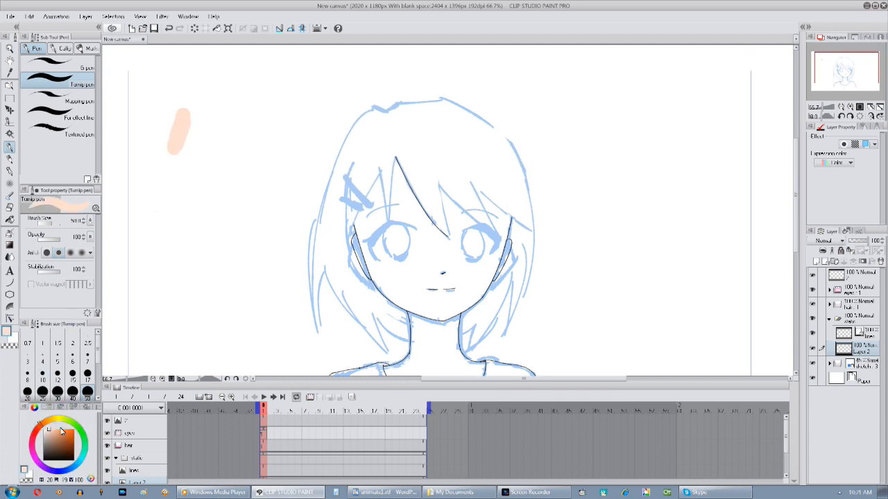
click(72, 462)
click(63, 424)
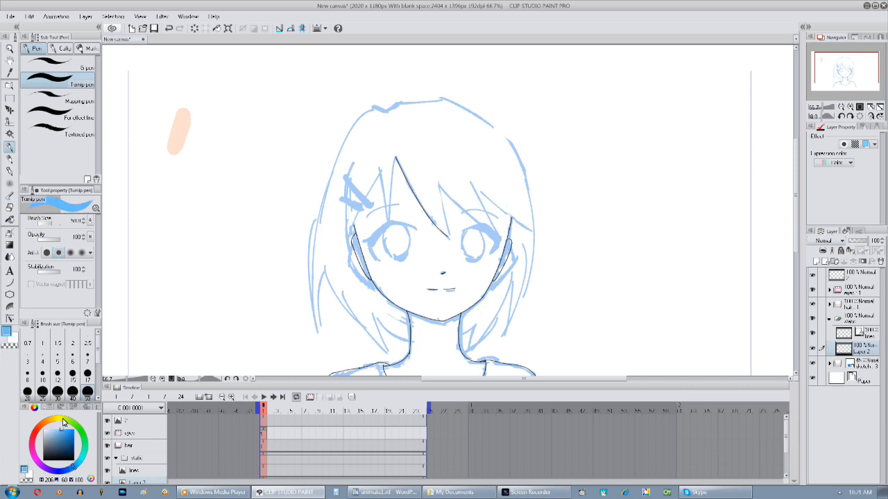
drag(193, 113, 183, 154)
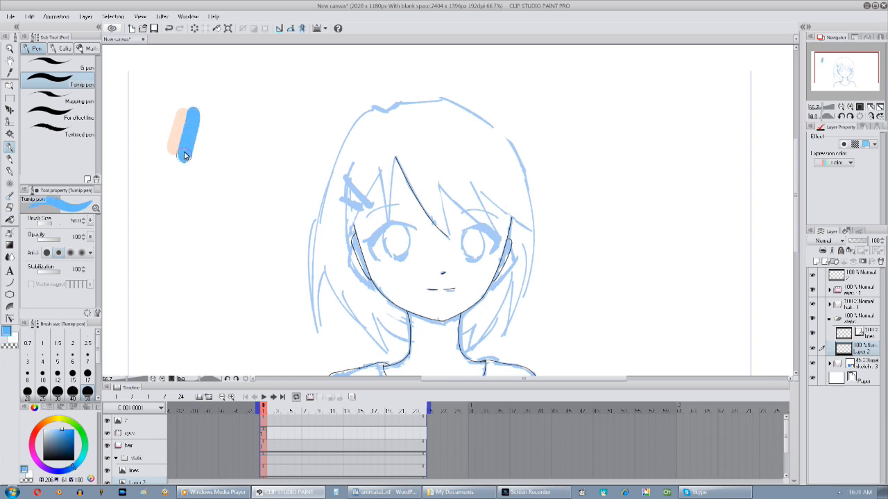
Pick a yellow-orange and paint a swatch stroke next to the blue one.
drag(331, 277, 311, 263)
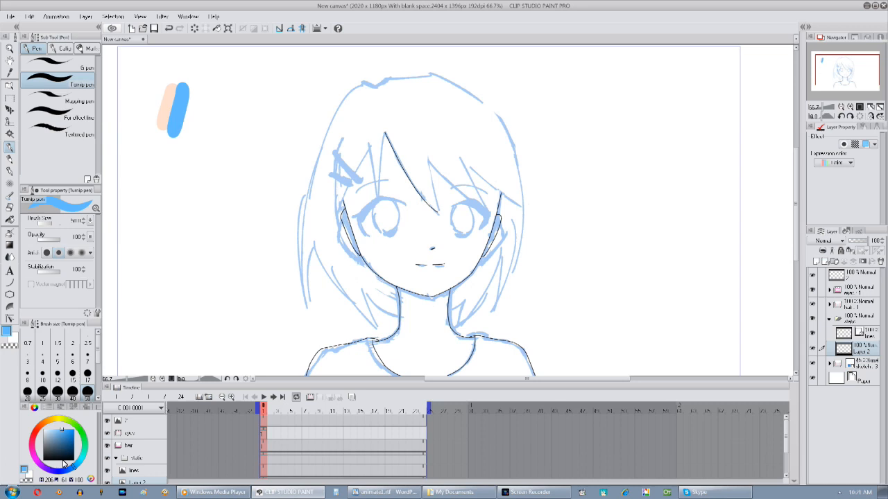
drag(164, 333, 157, 330)
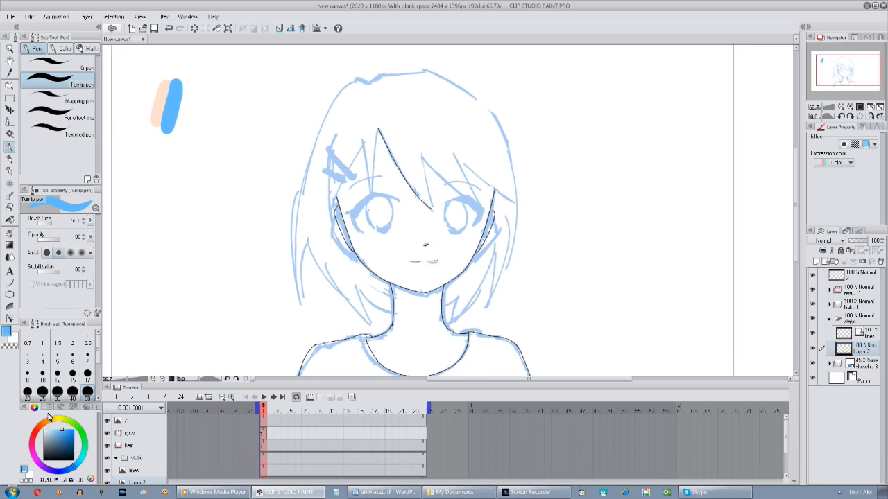
click(48, 419)
click(66, 438)
drag(193, 83, 179, 138)
Add a dusty pink and a dark purple swatch stroke to complete the row of palette colors.
mouse_move(306, 299)
mouse_down()
mouse_move(296, 266)
mouse_move(300, 304)
mouse_up()
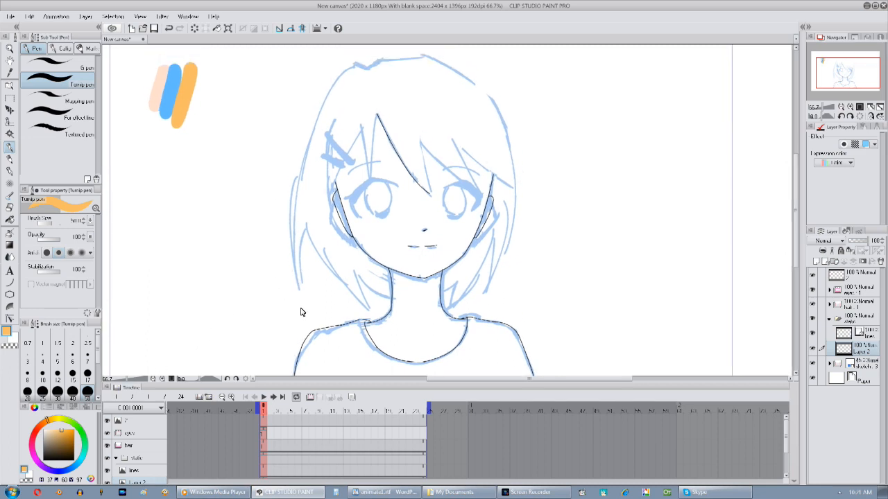
click(35, 439)
click(62, 437)
drag(205, 68, 188, 138)
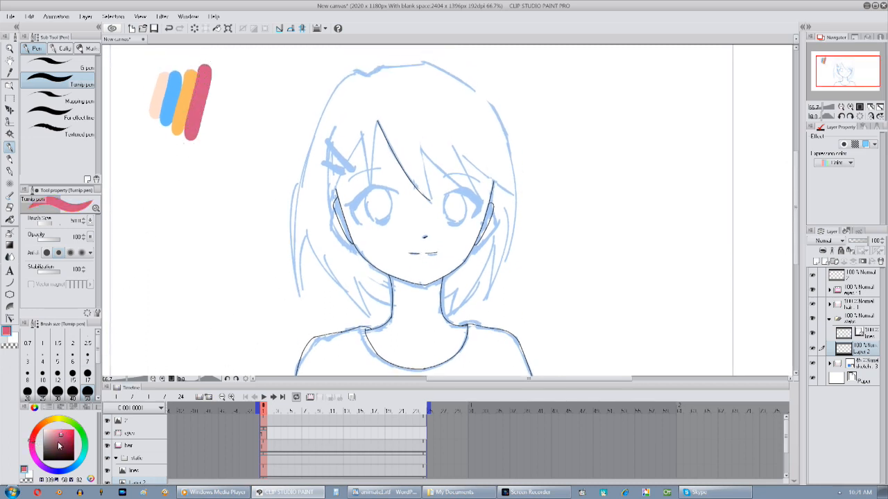
click(47, 473)
click(68, 445)
click(73, 447)
mouse_move(212, 68)
mouse_down()
mouse_move(197, 144)
mouse_move(220, 141)
mouse_up()
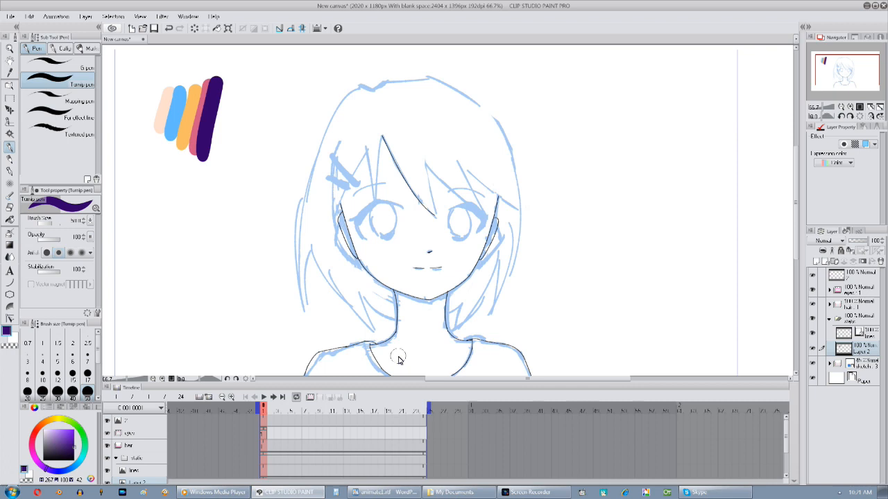
Hide the eyes, hair and sketch folders so only the static line art and color swatches are displayed.
drag(679, 360, 681, 323)
drag(384, 261, 401, 289)
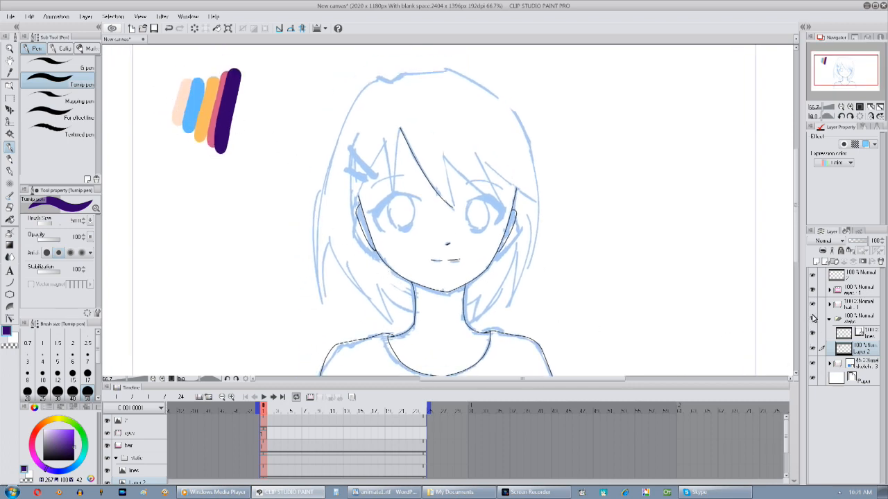
click(813, 304)
click(813, 364)
mouse_move(547, 343)
mouse_down()
mouse_move(575, 363)
mouse_move(543, 309)
mouse_up()
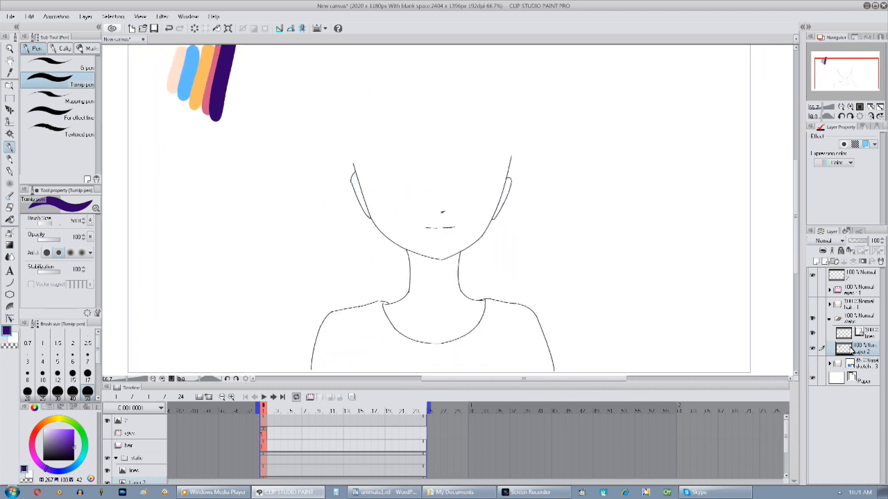
Move the color swatch layer out of the static folder to just above it, and select the lines layer.
drag(858, 342, 859, 313)
click(862, 352)
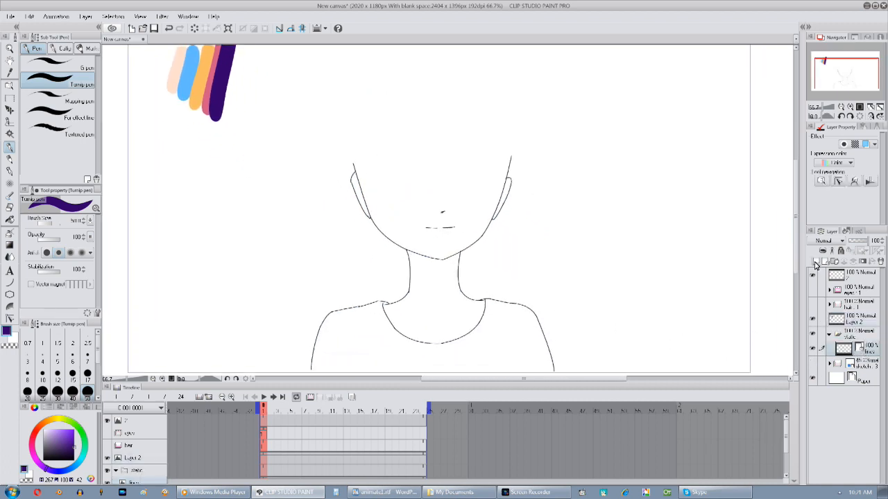
Add a new raster layer in the static folder and place it beneath the lines layer.
click(816, 261)
drag(866, 349, 863, 370)
drag(246, 121, 267, 166)
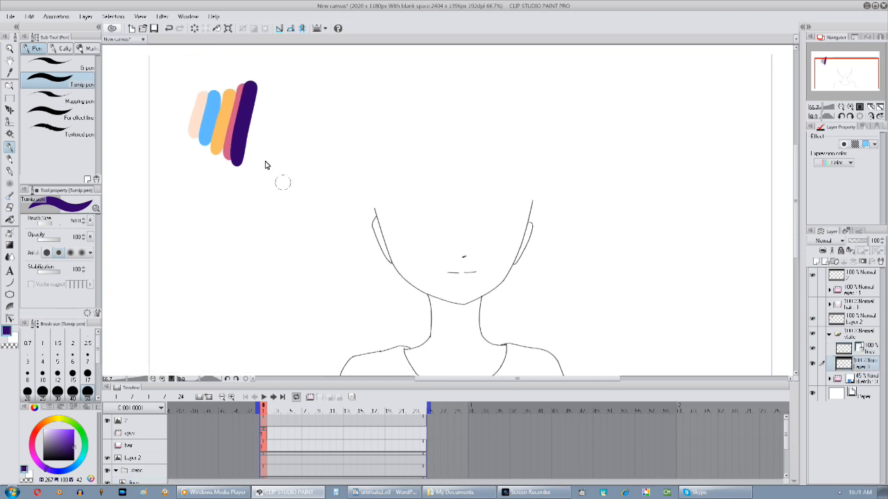
Sample the peach swatch, display the sketch, and outline the top of the head between both ears with the size 17 pen.
alt+click(196, 115)
mouse_move(520, 227)
mouse_down()
mouse_move(498, 265)
mouse_move(449, 273)
mouse_up()
click(812, 380)
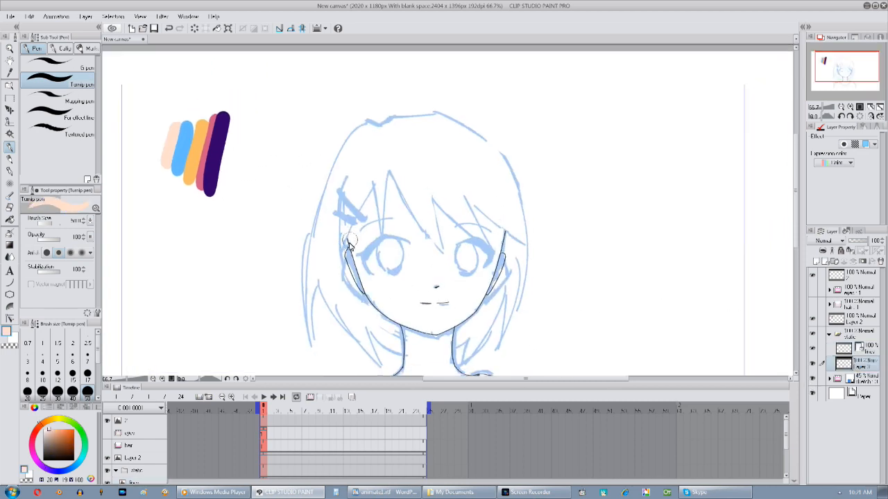
click(86, 377)
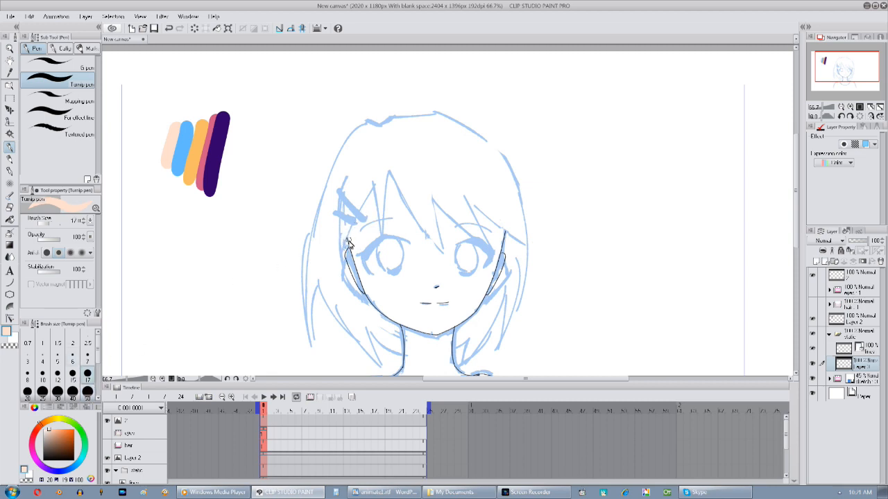
mouse_move(358, 188)
mouse_down()
mouse_move(416, 138)
mouse_move(487, 164)
mouse_move(509, 200)
mouse_up()
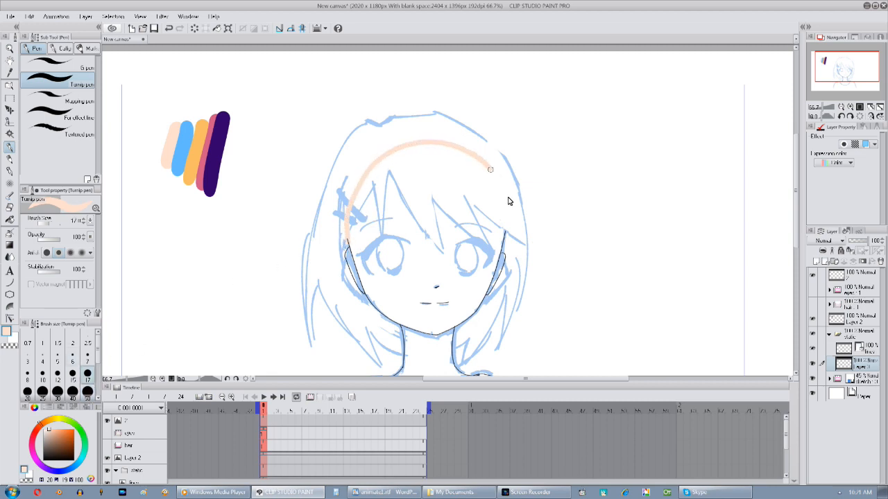
drag(521, 296, 511, 216)
Hide the sketch and fill the face, both ears and the neck area with peach, referring to other layers.
click(850, 107)
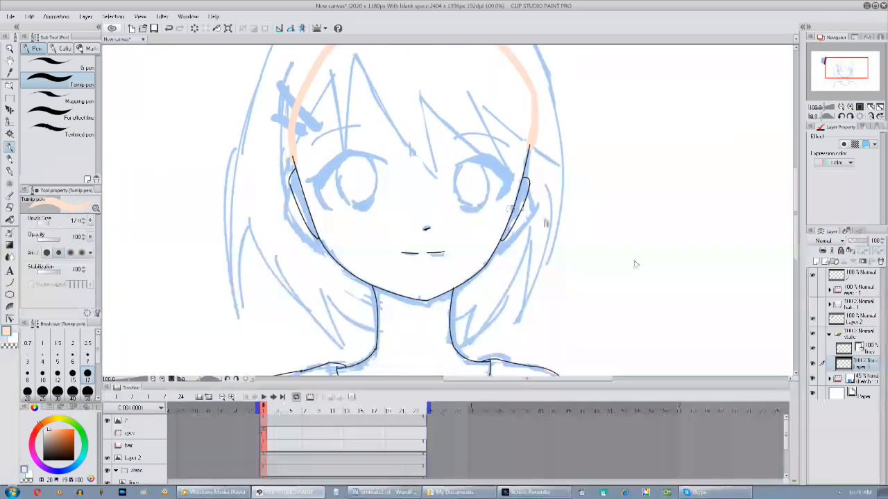
click(812, 378)
drag(461, 298, 443, 331)
click(10, 220)
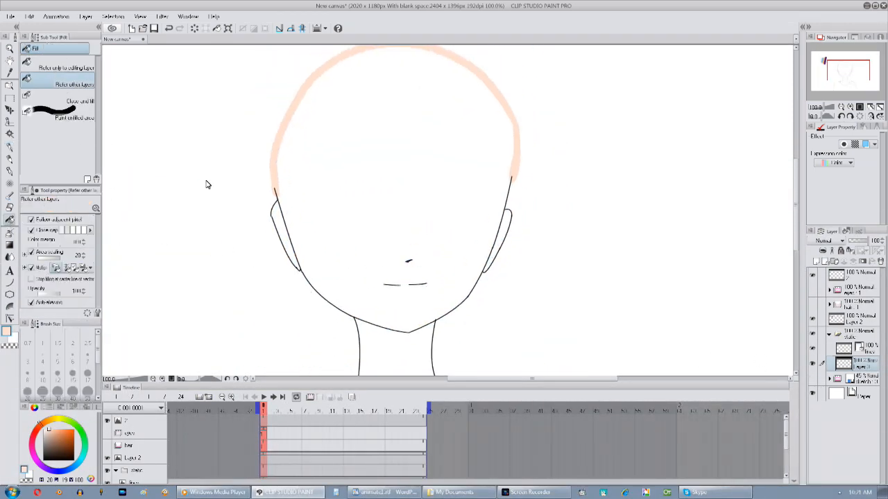
click(375, 207)
click(290, 239)
click(505, 238)
drag(396, 369, 403, 220)
click(408, 231)
Sample the yellow-orange swatch and draw a closing line across the shirt's open lower edge with the size 17 Turnip pen.
drag(439, 190, 574, 402)
alt+click(154, 117)
drag(320, 263, 178, 89)
click(9, 148)
mouse_move(173, 365)
mouse_down()
mouse_move(163, 305)
mouse_move(170, 319)
mouse_up()
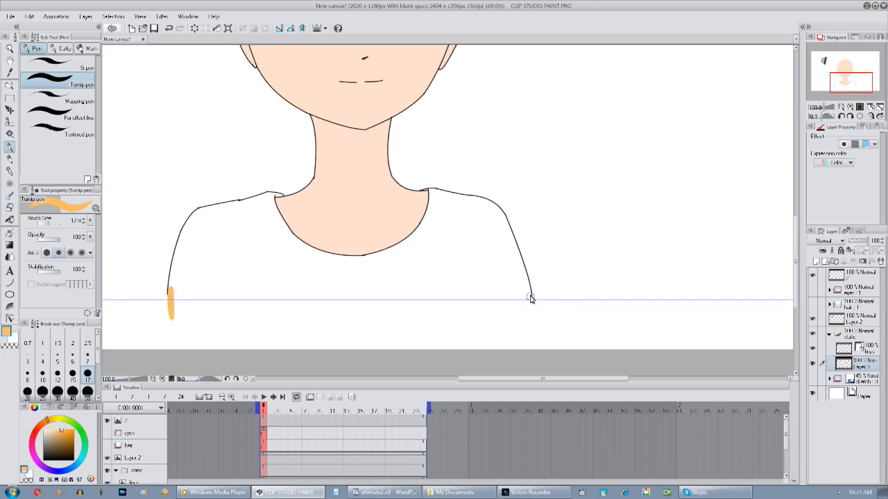
drag(524, 317, 181, 317)
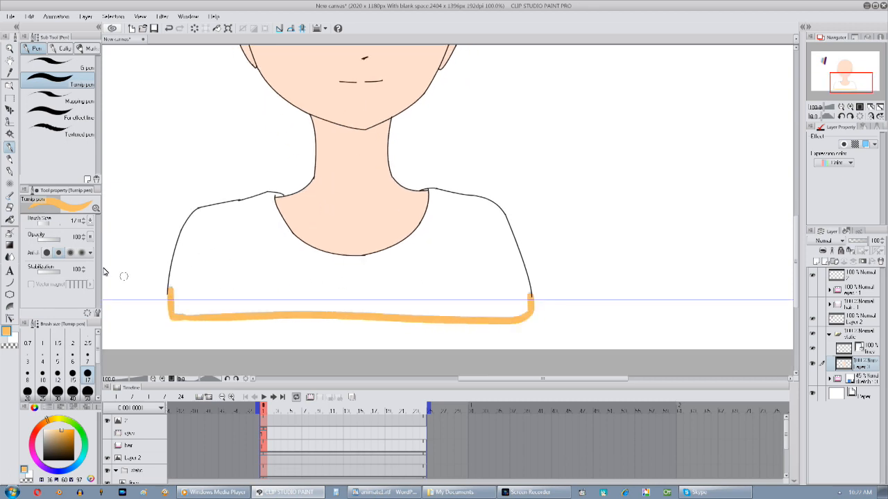
Fill the shirt with yellow-orange and touch up the small gap at the right collar corner with the size 7 pen.
click(9, 221)
click(298, 212)
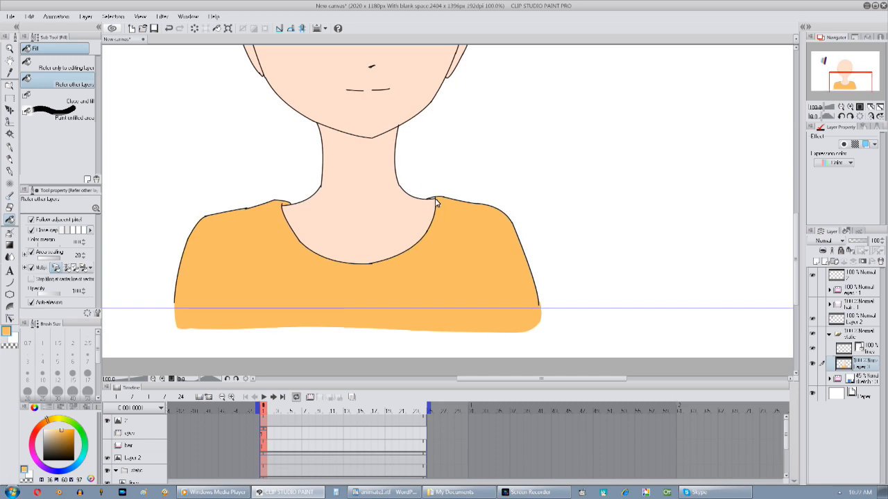
key(p)
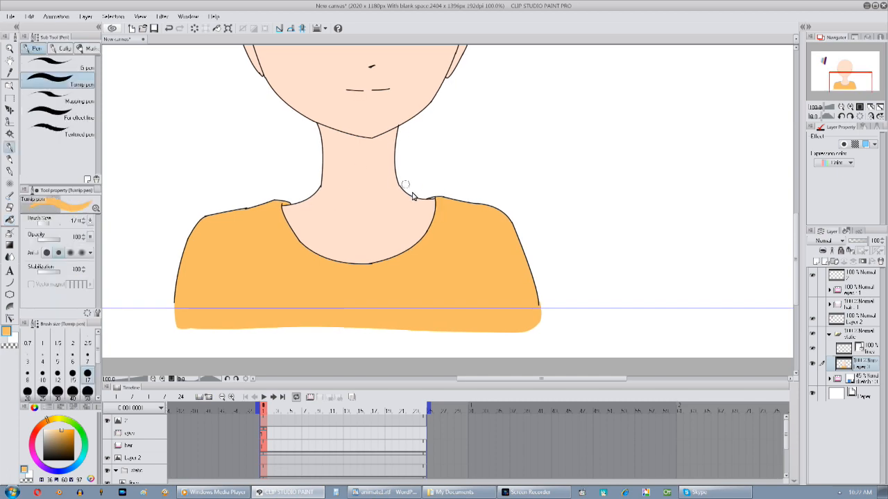
click(852, 109)
click(87, 358)
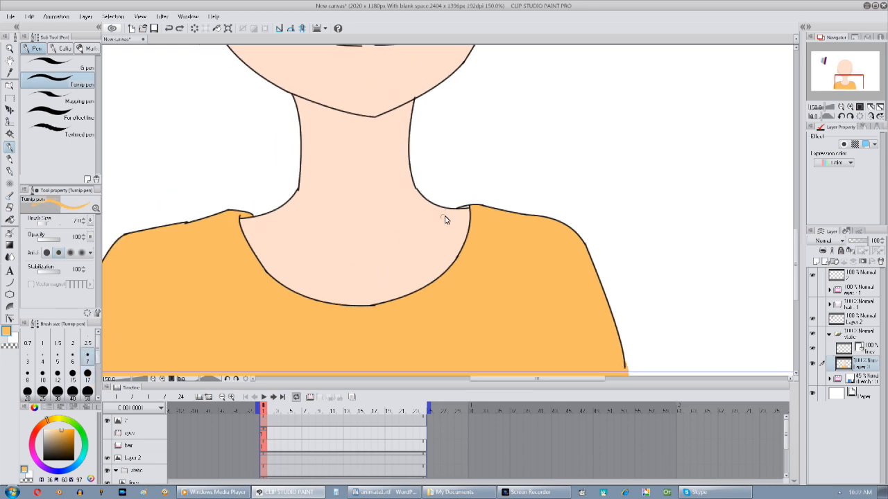
double_click(842, 108)
drag(498, 176, 478, 273)
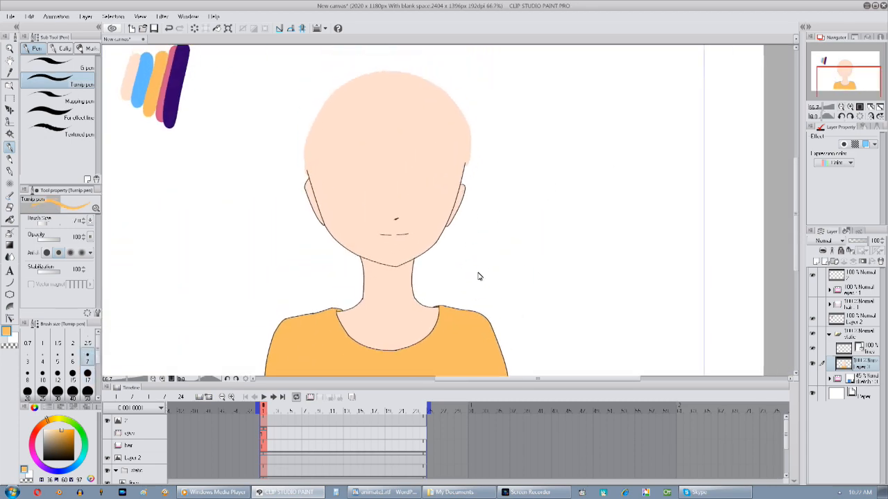
Collapse and hide the static folder, and display the hair folder and the sketch.
click(827, 338)
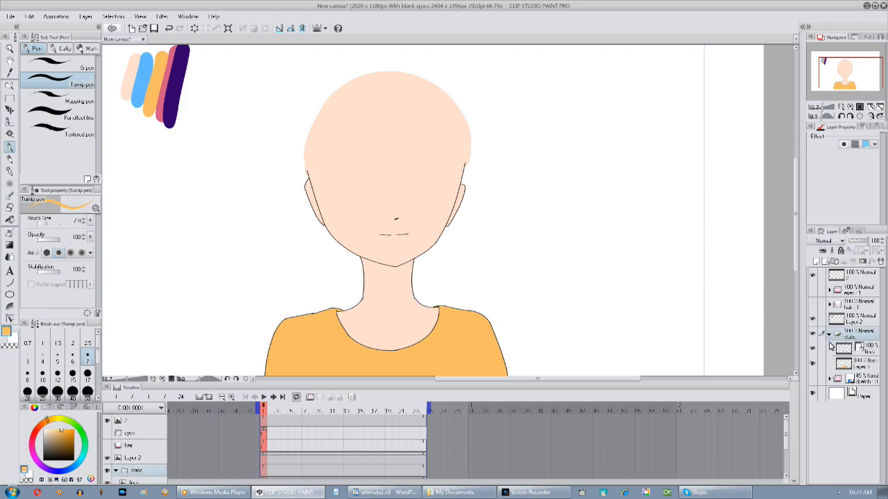
click(828, 334)
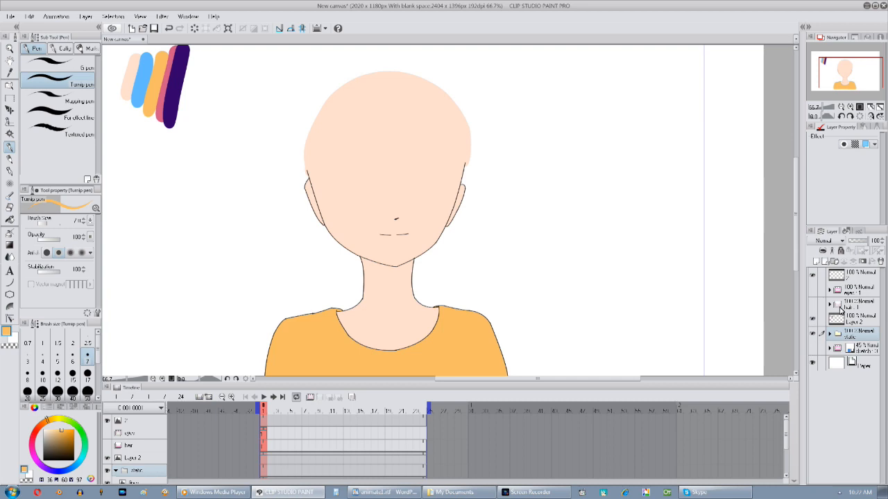
click(830, 312)
click(813, 305)
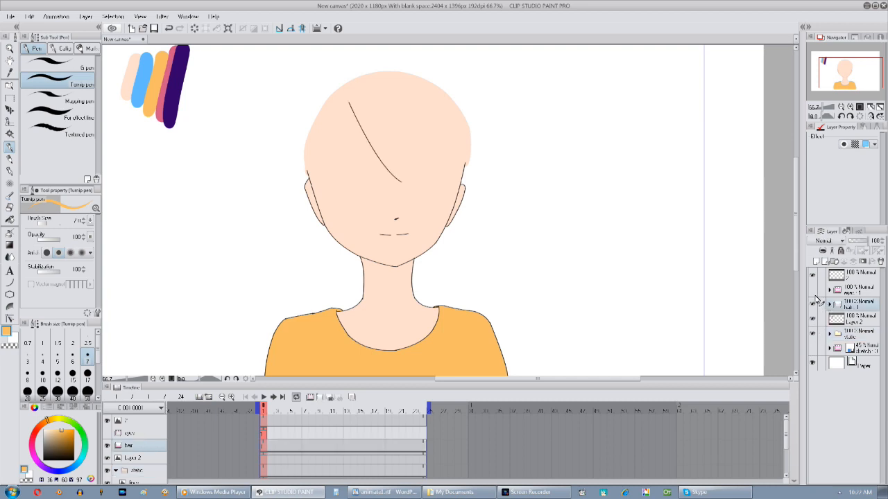
click(815, 349)
click(813, 334)
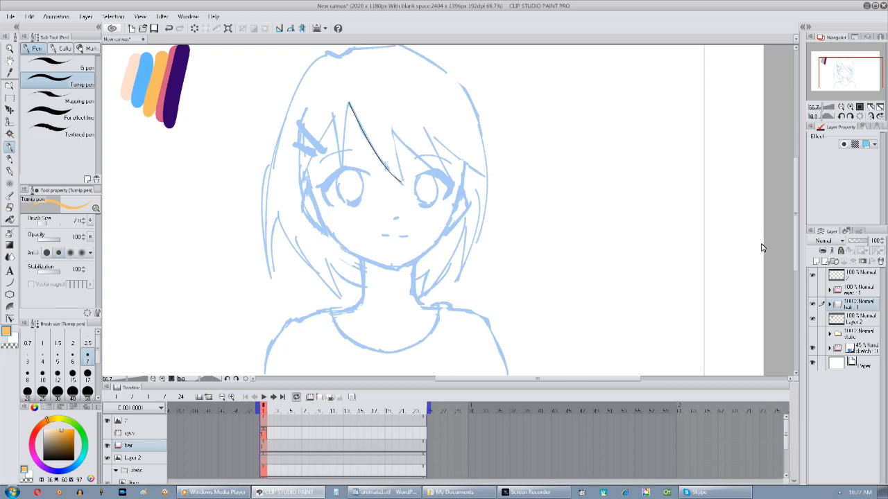
Select the vector line layer inside the first hair cel and set up the Curve tool with black.
click(829, 305)
click(836, 319)
click(860, 335)
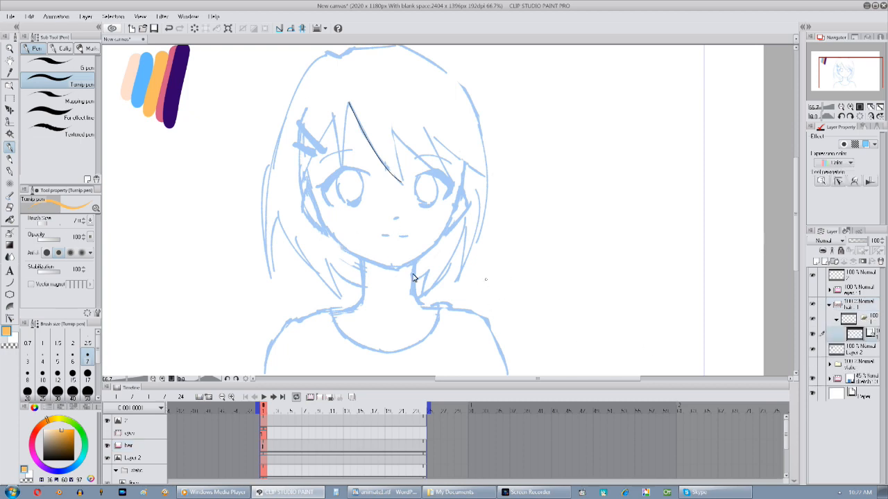
drag(499, 285, 497, 343)
double_click(850, 107)
drag(347, 231, 369, 248)
drag(68, 452, 74, 461)
click(9, 282)
Trace the pointed bang strands over the right eye of the sketch with black curves.
drag(348, 184, 336, 173)
drag(340, 224, 346, 286)
mouse_move(327, 175)
mouse_down()
mouse_move(446, 293)
mouse_move(460, 294)
mouse_up()
click(441, 244)
drag(401, 161, 461, 291)
drag(407, 175, 536, 278)
click(516, 269)
Trace the remaining central bang strands and the long pointed strand at the left temple with curves.
mouse_move(226, 104)
mouse_down()
mouse_move(368, 127)
mouse_move(353, 294)
mouse_up()
click(352, 290)
drag(330, 138, 356, 291)
click(328, 226)
drag(336, 228, 375, 171)
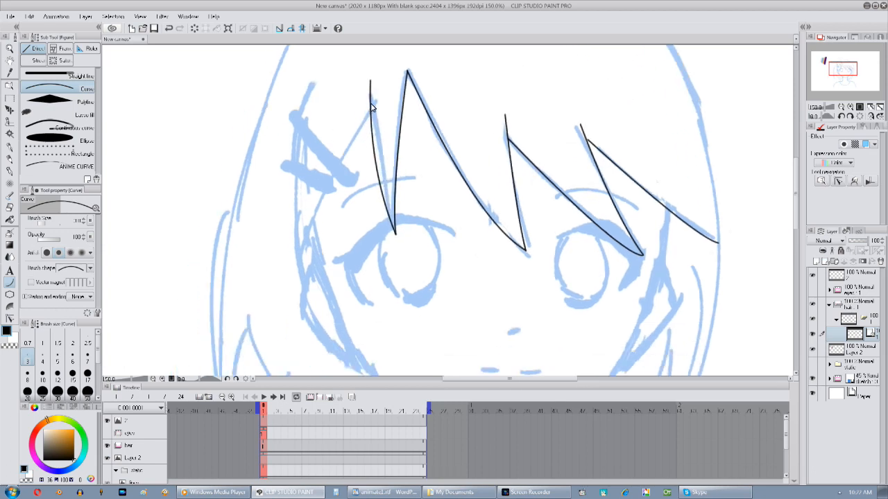
mouse_move(370, 116)
mouse_down()
mouse_move(283, 279)
mouse_move(293, 293)
mouse_up()
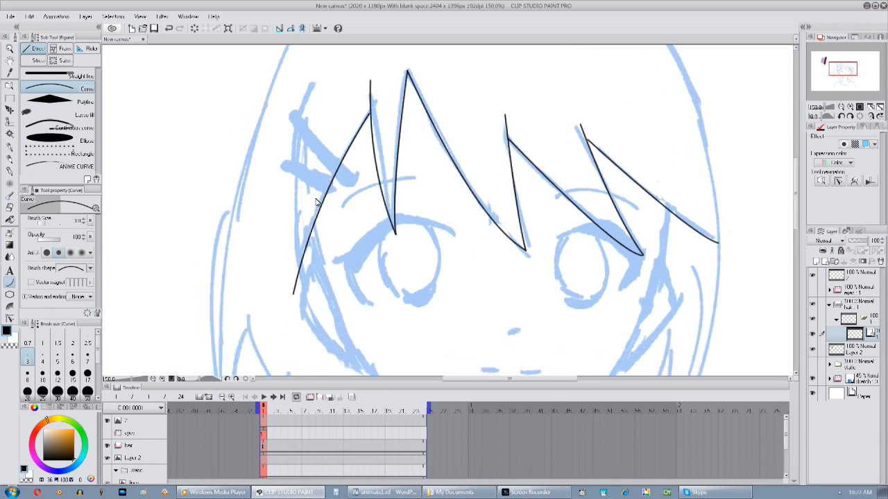
drag(313, 82, 294, 294)
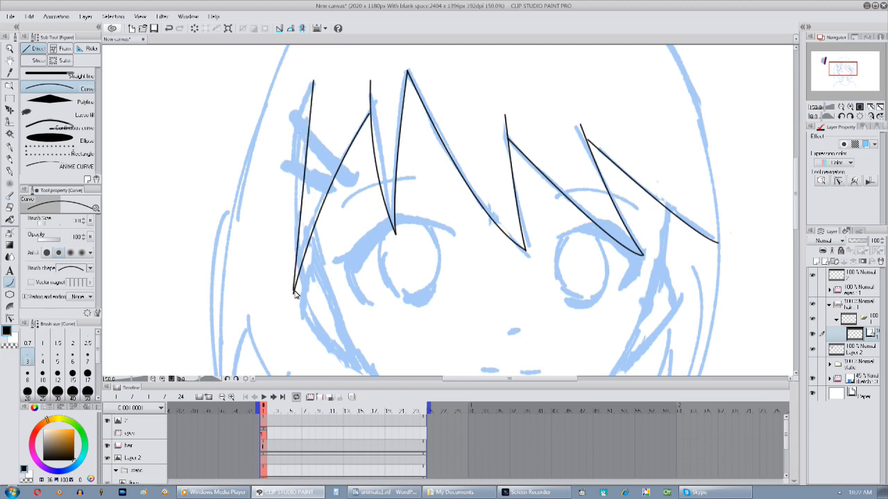
click(285, 210)
Trace the crown of the hair with curves, including the small notch at the parting.
drag(414, 192, 403, 319)
drag(336, 89, 349, 83)
drag(416, 79, 527, 81)
click(421, 76)
click(504, 62)
drag(323, 80, 384, 66)
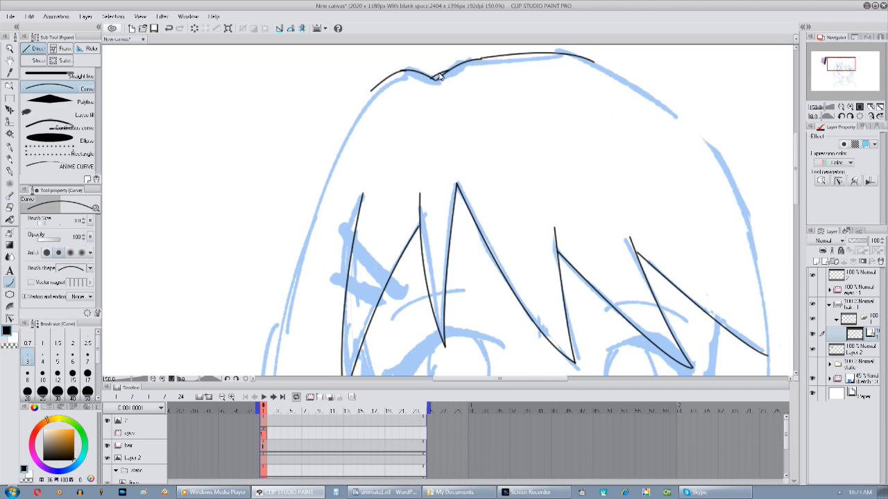
Trace the outer left side of the hair from the crown down to the lower tip.
drag(395, 152, 413, 147)
drag(390, 85, 302, 295)
click(328, 167)
drag(299, 263, 308, 141)
drag(312, 173, 288, 316)
click(272, 221)
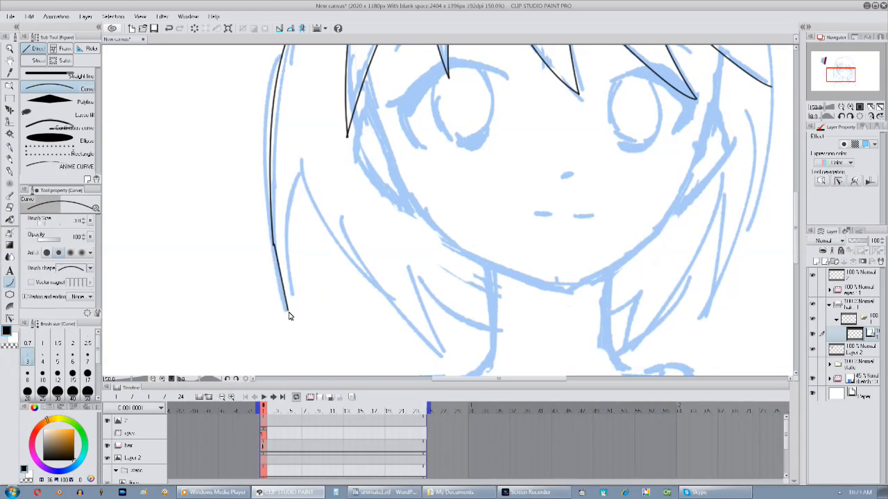
Trace the inner edges of the lower left hair strands from the outer tip to the neck with curves.
drag(303, 176, 286, 311)
mouse_move(303, 176)
mouse_down()
mouse_move(432, 356)
mouse_move(445, 355)
mouse_up()
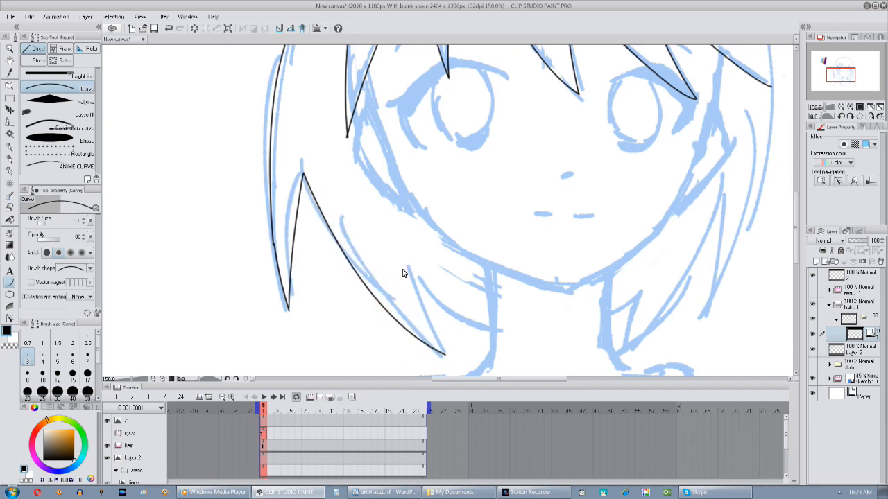
drag(415, 258, 443, 355)
click(419, 314)
mouse_move(418, 274)
mouse_down()
mouse_move(471, 330)
mouse_move(497, 332)
mouse_up()
click(461, 330)
Trace the right side of the hair outline from the crown down to the end of the bangs.
drag(673, 257, 393, 307)
drag(494, 75, 496, 313)
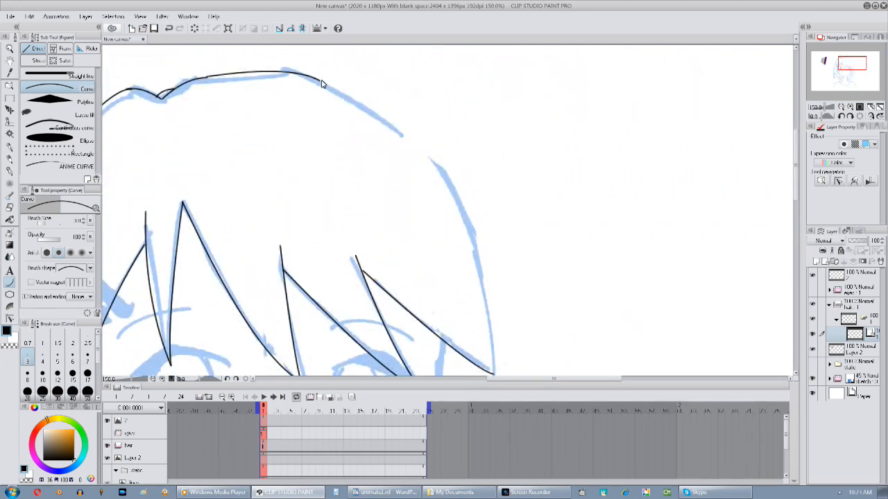
mouse_move(320, 80)
mouse_down()
mouse_move(475, 231)
mouse_move(465, 177)
mouse_move(478, 310)
mouse_up()
click(447, 151)
click(486, 291)
Move the end control point of the rightmost bang curve back inside the hair outline.
click(10, 318)
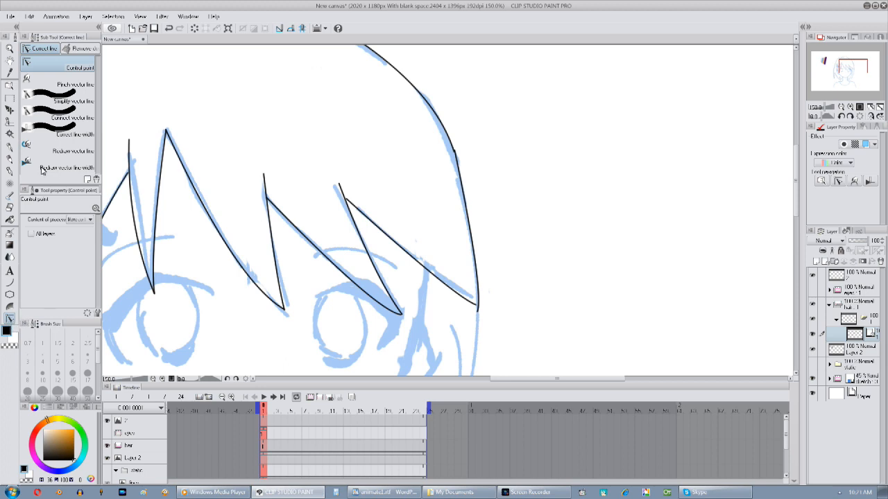
click(75, 221)
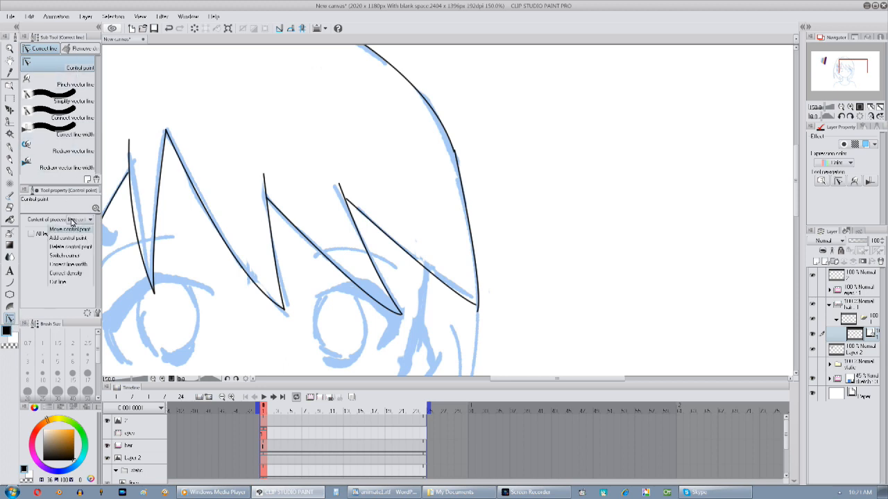
click(71, 230)
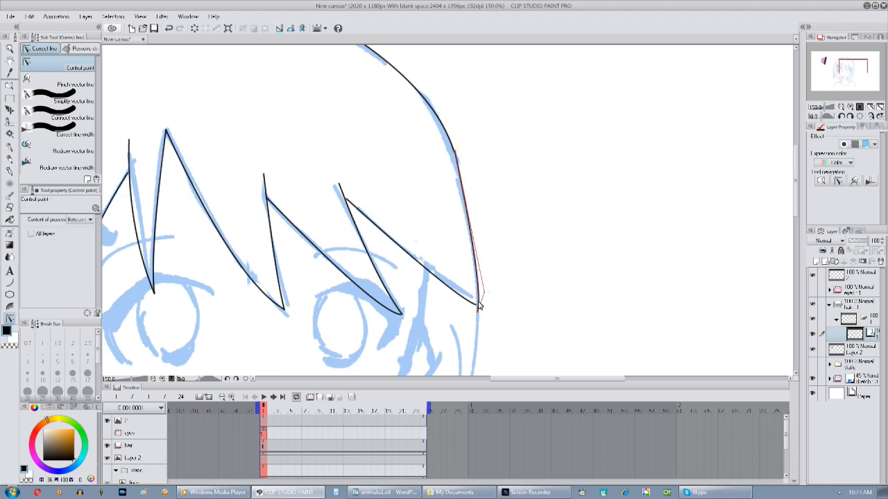
drag(455, 290, 389, 209)
Continue the right hair outline down to its tip and trace the adjacent long strand with curves.
click(11, 283)
scroll(377, 149, down, 3)
drag(398, 181, 374, 307)
drag(390, 188, 330, 358)
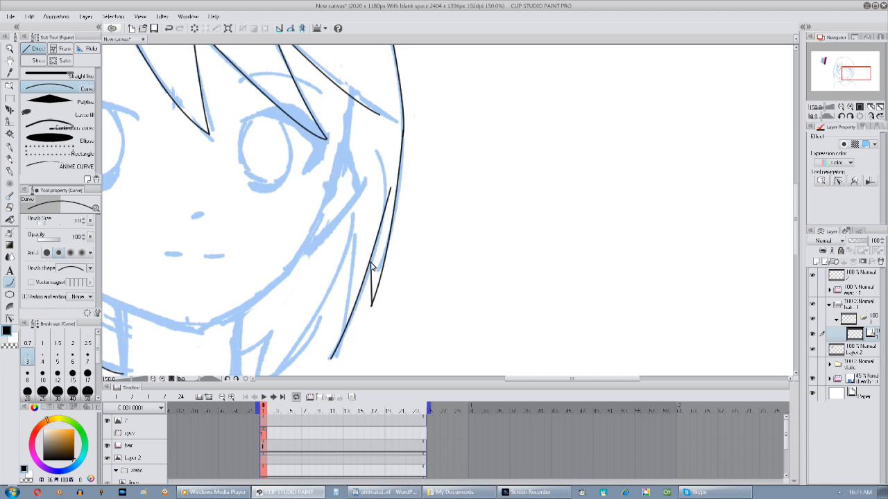
drag(349, 214, 331, 359)
click(346, 327)
Trace the inner right hair strands that end in small points beside the neck.
drag(351, 308, 433, 221)
drag(430, 169, 337, 300)
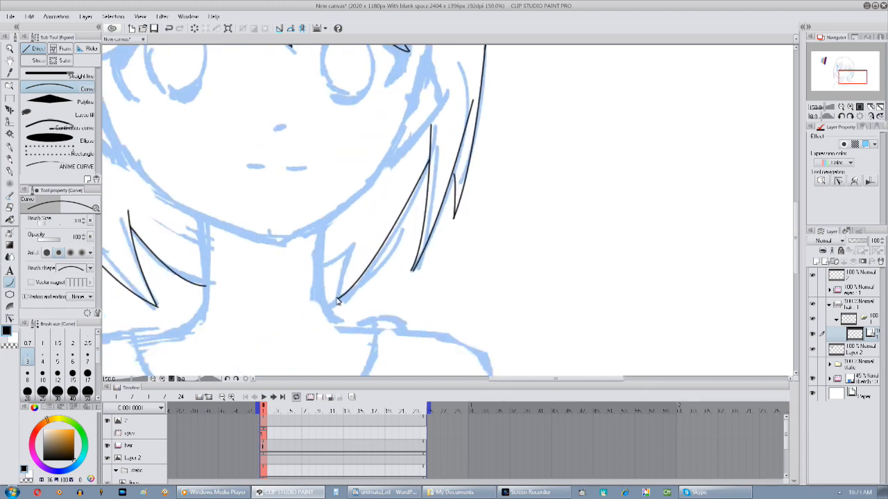
mouse_move(359, 251)
mouse_down()
mouse_move(351, 242)
mouse_move(444, 342)
mouse_up()
click(334, 264)
Display the static artwork, adjust the small right strand's control points against the neck line, and hide the static folder again.
click(811, 366)
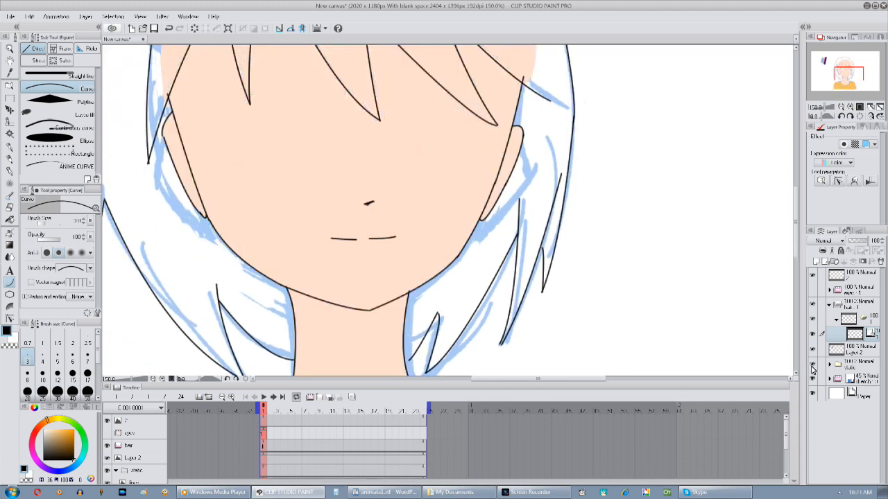
drag(331, 357, 318, 297)
key(y)
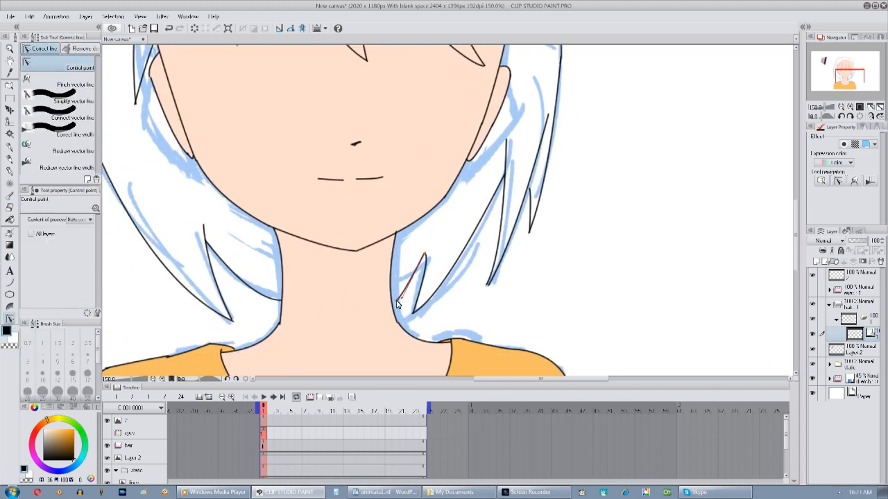
drag(488, 216, 476, 389)
drag(470, 246, 526, 236)
click(810, 365)
Draw the hair clip's two bands as short curves across the left temple strand.
mouse_move(606, 265)
mouse_down()
mouse_move(601, 320)
mouse_move(682, 317)
mouse_up()
drag(418, 290, 420, 304)
click(10, 282)
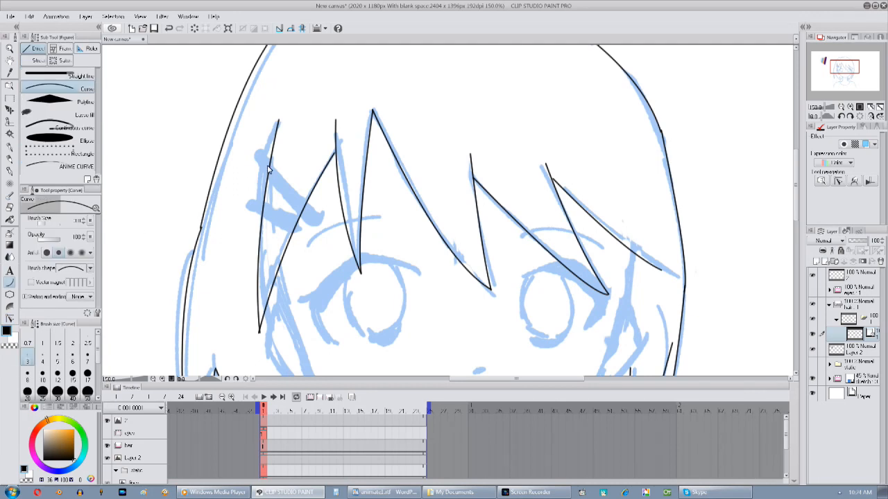
drag(269, 167, 312, 191)
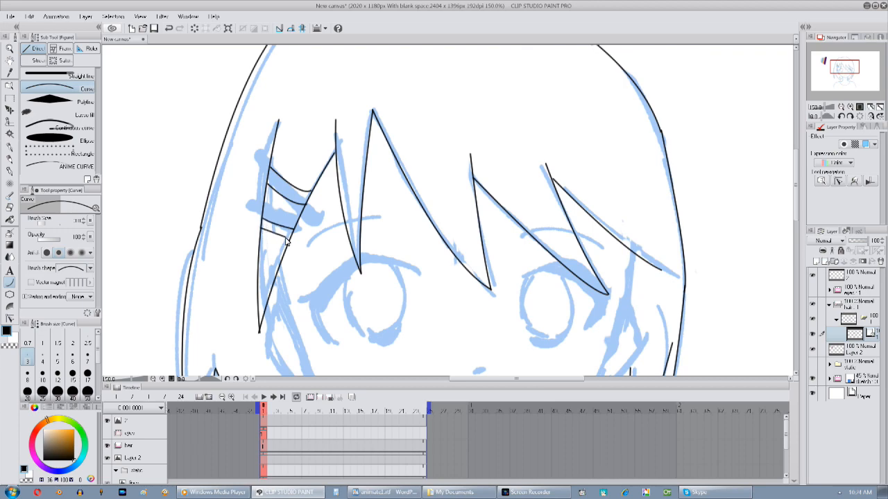
click(277, 244)
drag(565, 296, 563, 263)
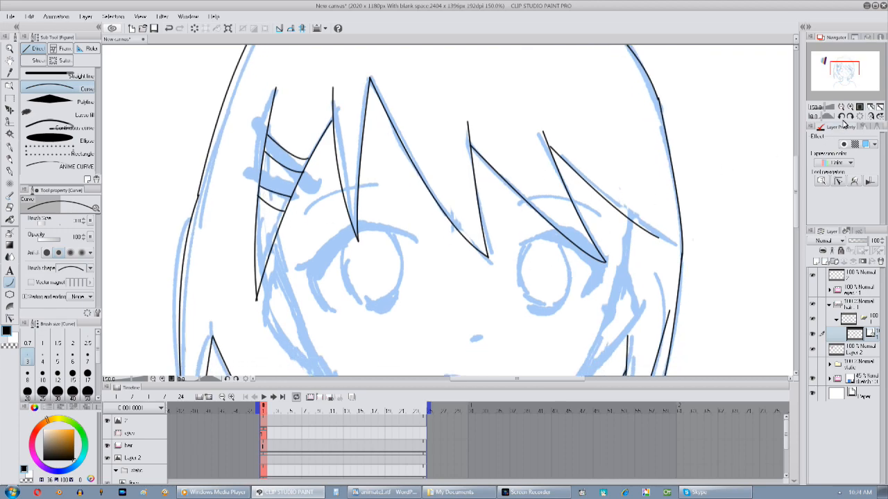
click(842, 107)
click(841, 106)
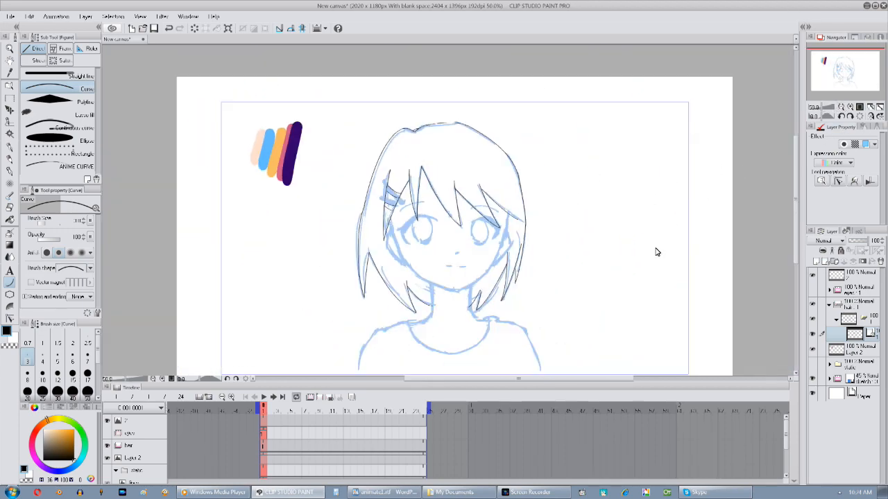
Toggle the sketch's visibility and examine the hair line art up close across the bangs, clip and side strands.
click(812, 379)
drag(648, 338, 646, 344)
click(812, 378)
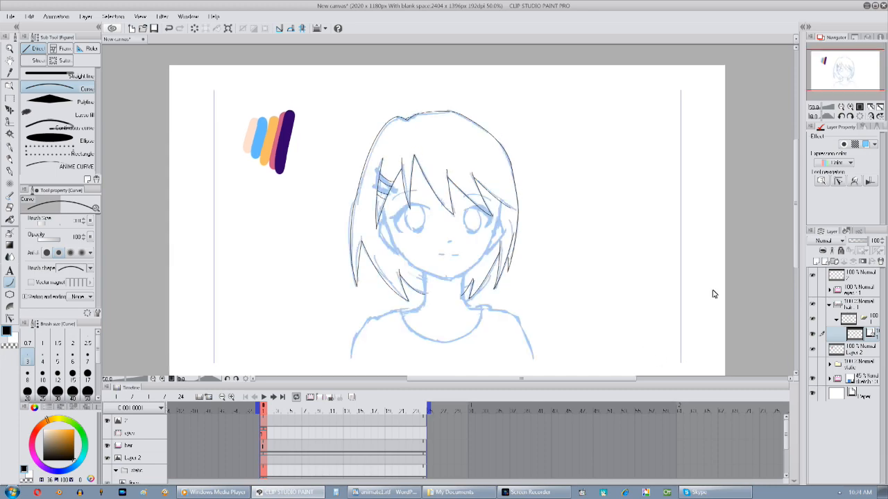
drag(724, 321, 702, 269)
click(850, 106)
click(850, 107)
drag(423, 202, 468, 340)
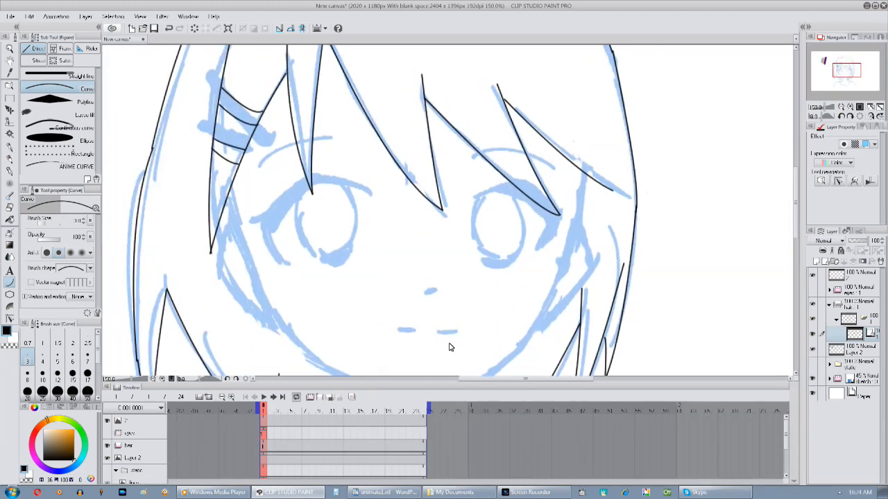
drag(657, 339, 665, 285)
drag(605, 276, 601, 309)
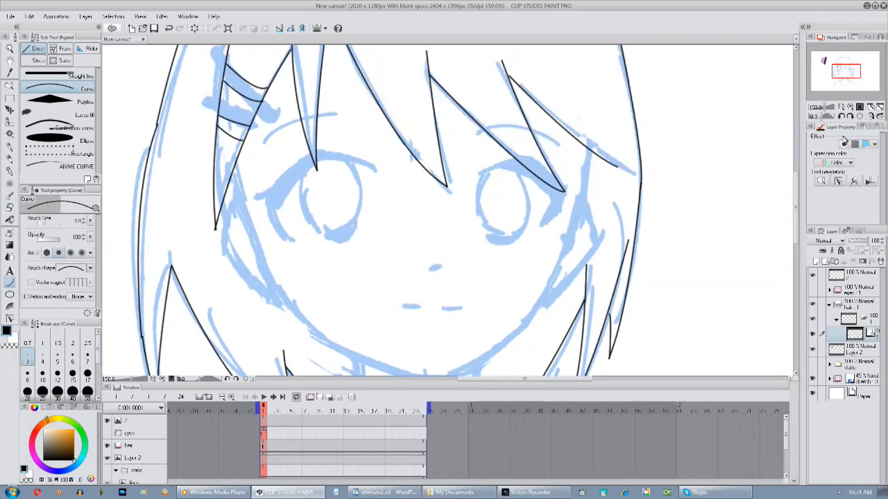
click(840, 107)
Duplicate the hair animation's cel folder 1.
click(837, 318)
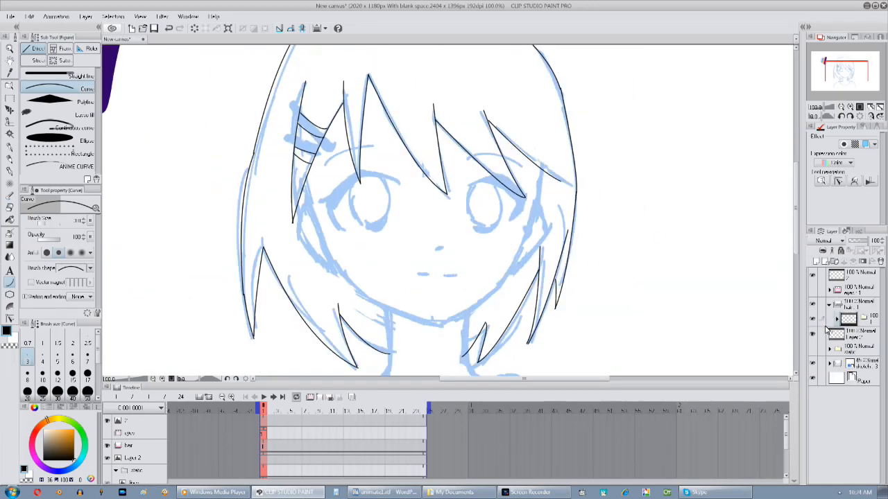
click(868, 324)
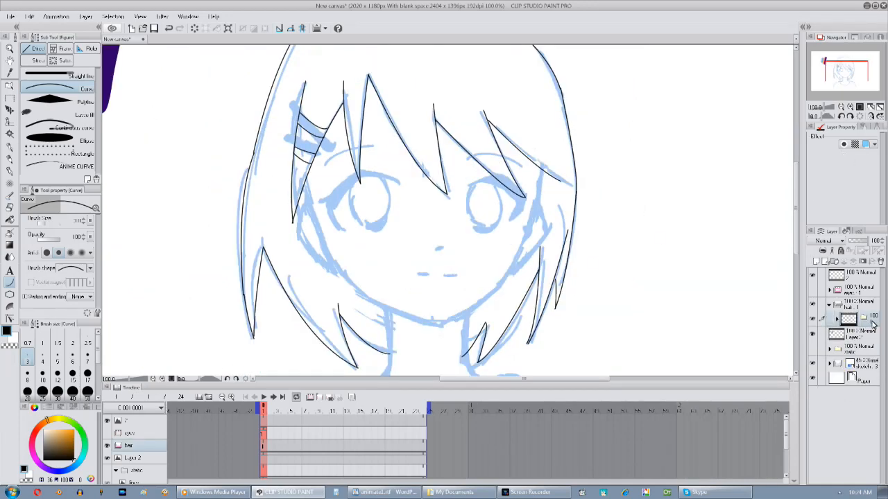
right_click(869, 324)
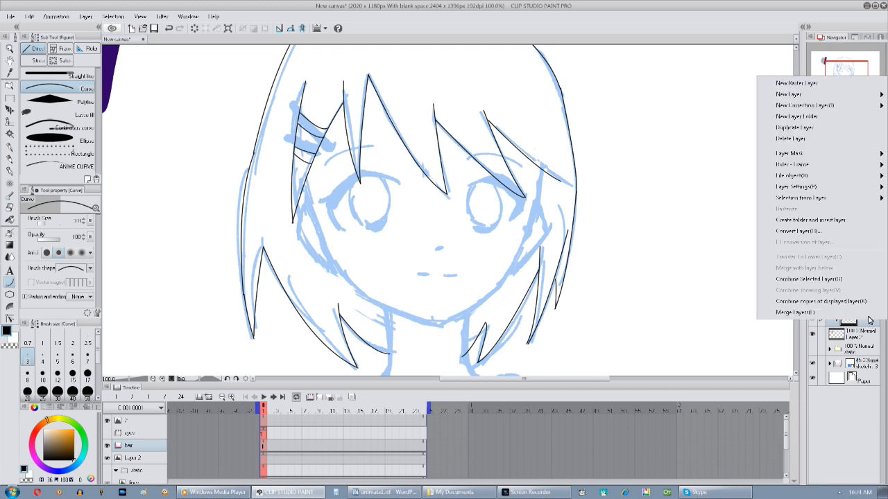
click(805, 129)
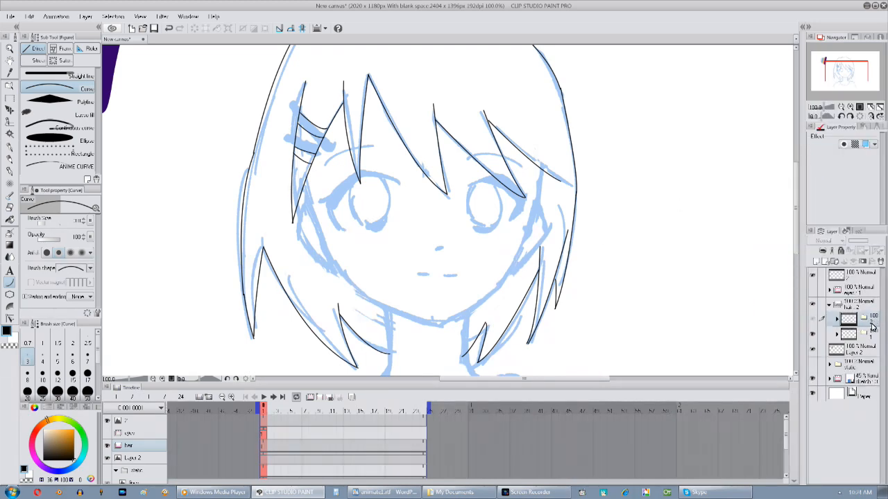
Assign the duplicated hair cel 2 to frame 2 of the hair track.
click(269, 411)
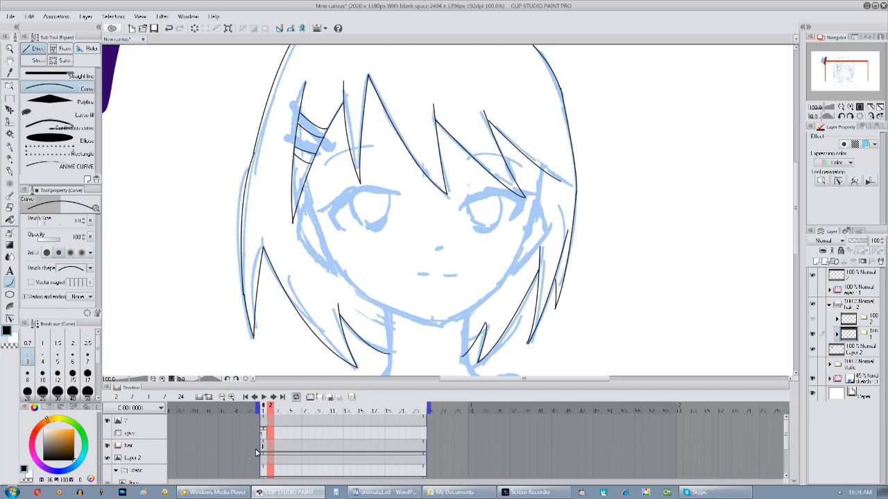
click(290, 449)
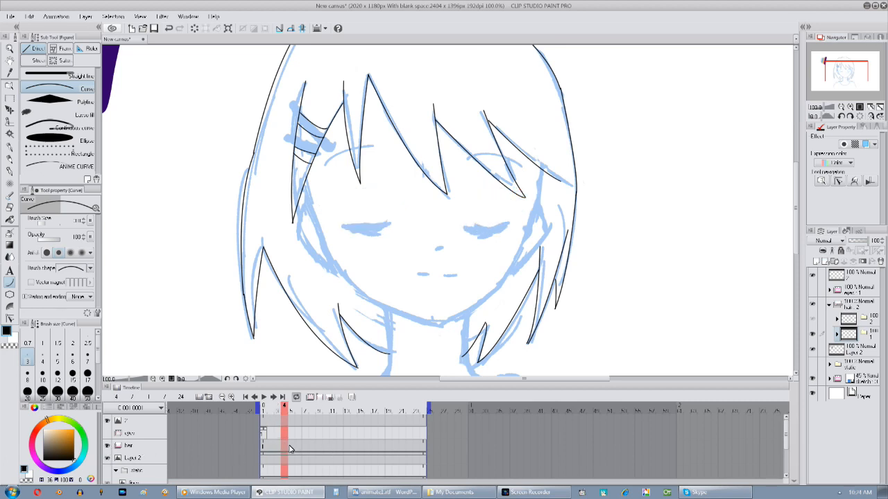
click(270, 450)
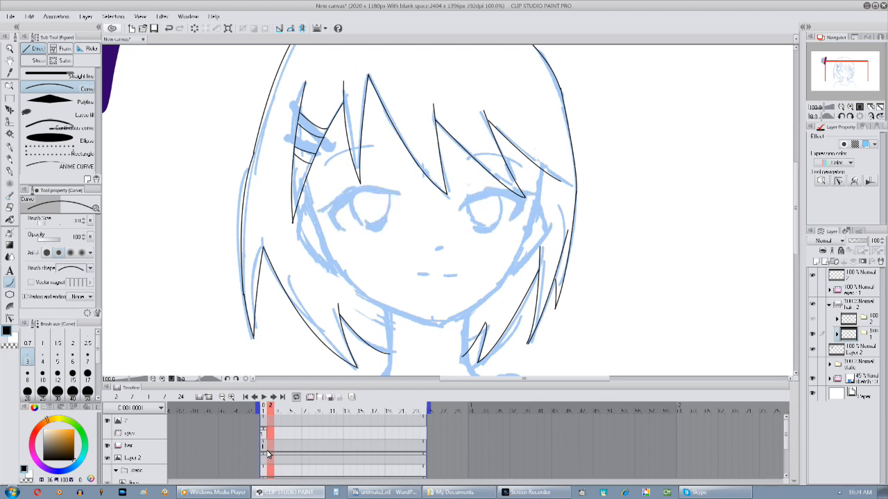
click(107, 445)
click(108, 446)
click(271, 449)
click(280, 401)
Open hair cel 2's line art and move the central bang strand's control points so its tip shifts slightly right.
drag(496, 238, 483, 258)
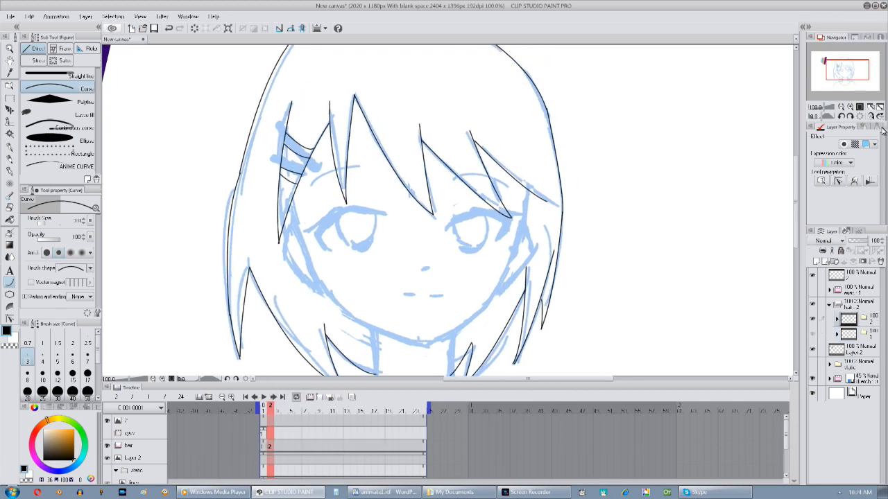
click(851, 108)
click(837, 320)
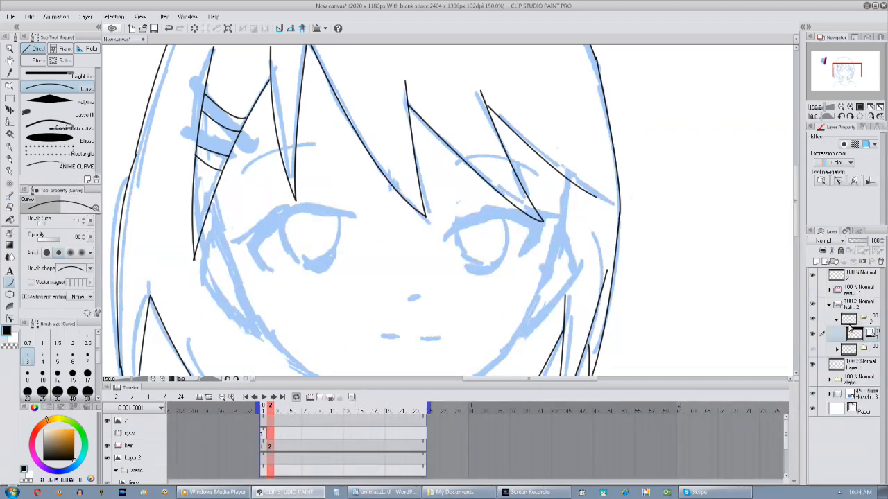
drag(461, 294, 419, 339)
click(19, 319)
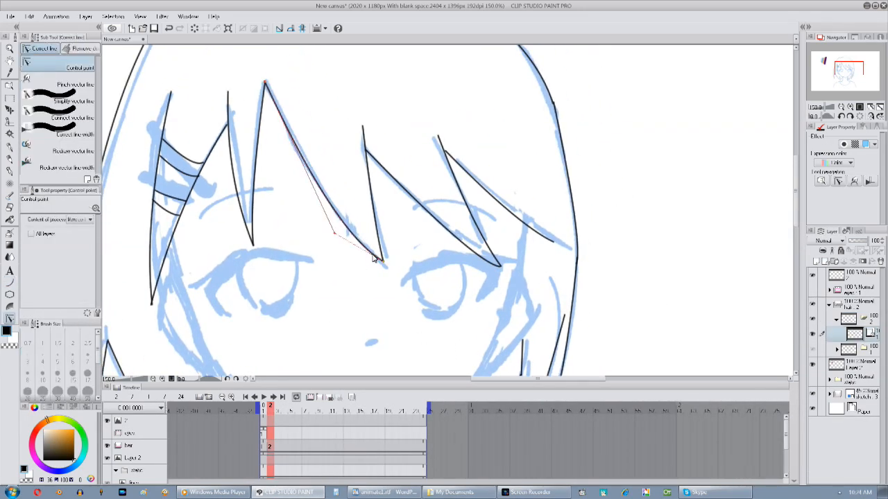
drag(387, 280, 368, 302)
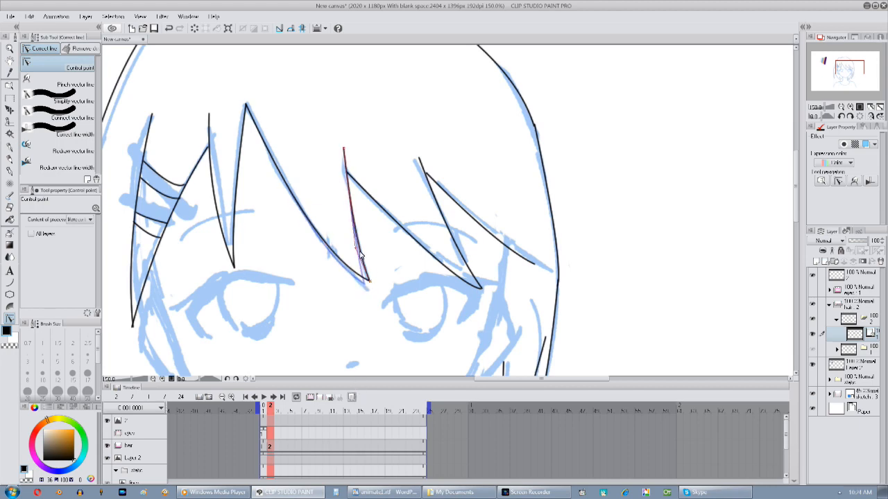
drag(312, 212, 324, 221)
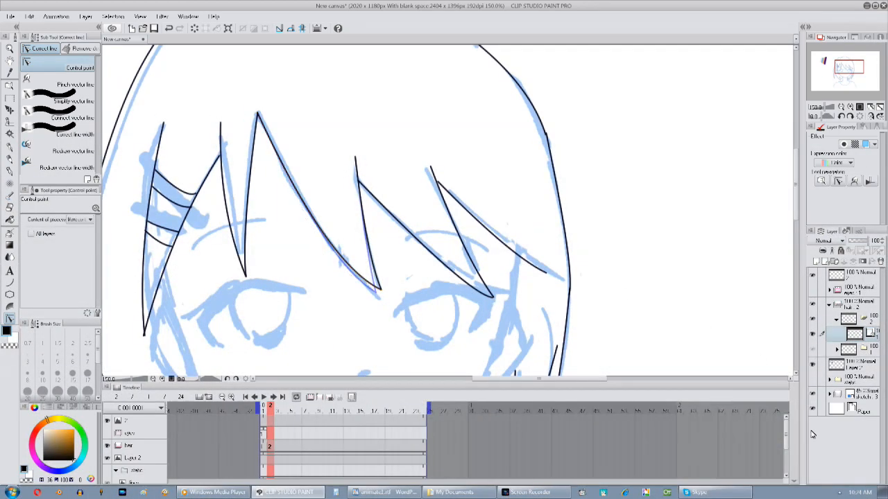
Hide the sketch and shift the left bang spike and the temple strand with its clip bands slightly right.
click(814, 395)
drag(309, 292, 321, 290)
drag(256, 230, 260, 232)
drag(259, 272, 267, 270)
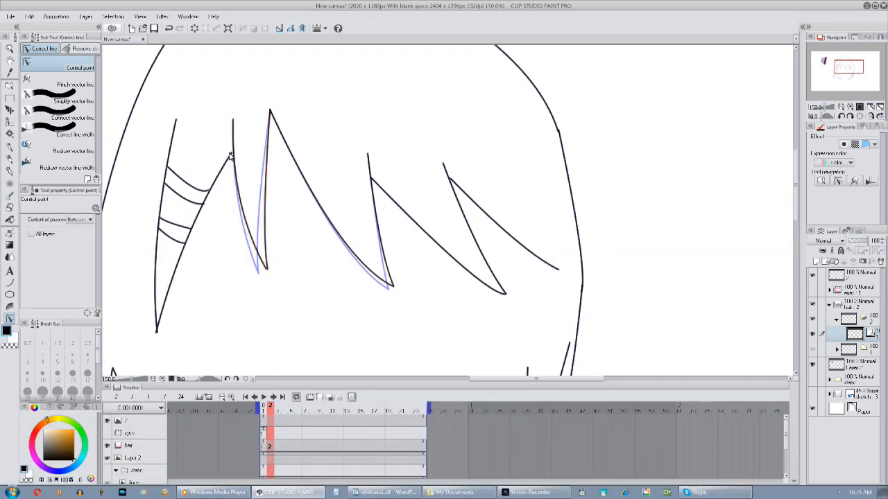
drag(186, 230, 191, 233)
drag(163, 334, 174, 307)
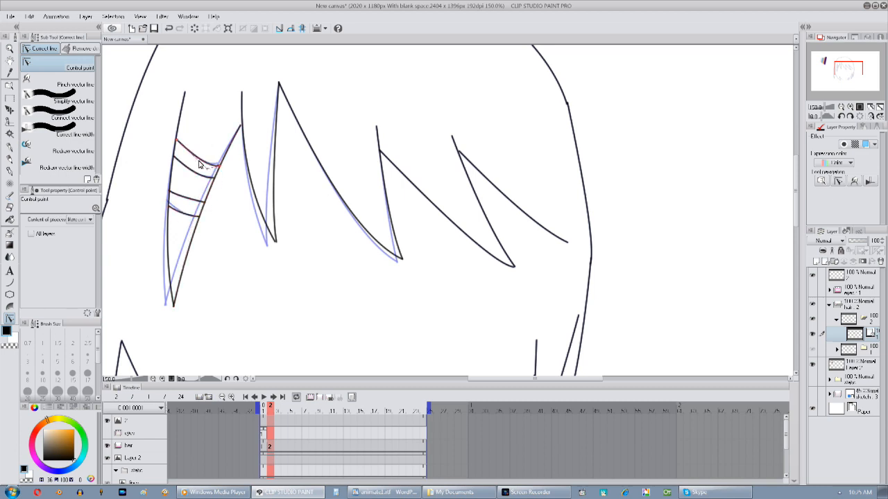
Move the control points of the lower left side strand so its tip and inner curve shift right.
scroll(279, 277, down, 5)
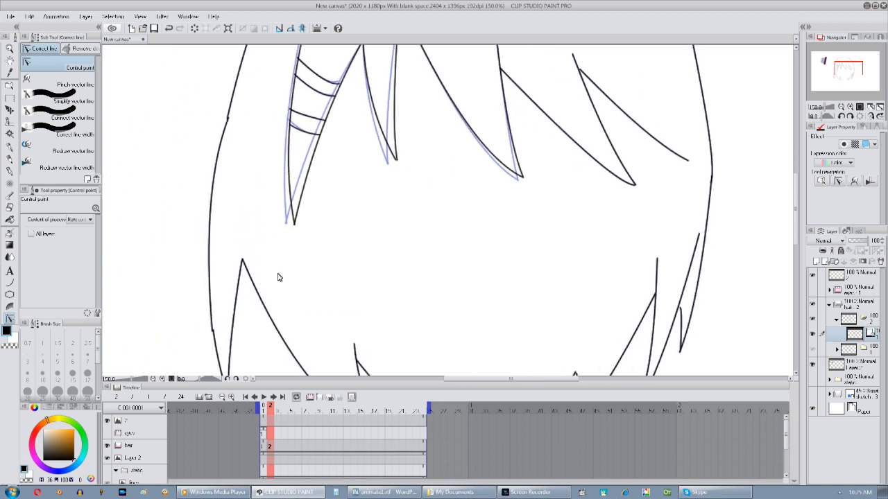
drag(203, 255, 214, 256)
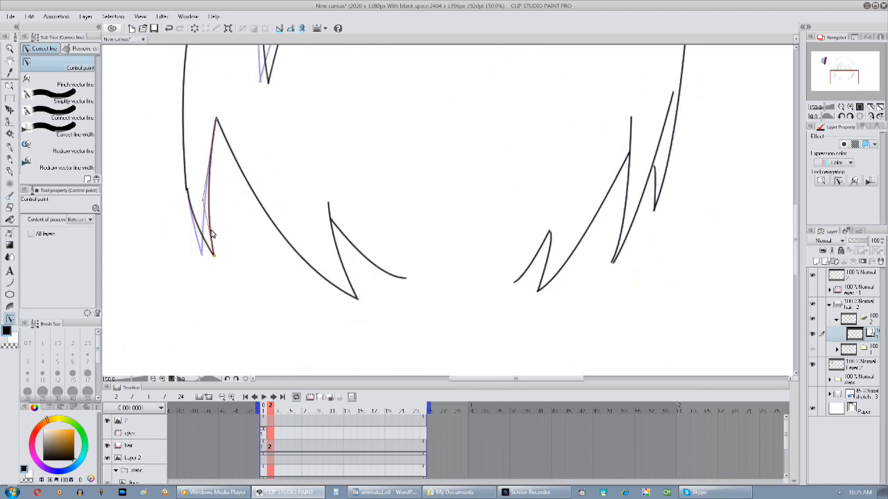
drag(203, 199, 210, 198)
drag(217, 118, 221, 120)
Display the static artwork and shift the inner left strands beside the neck slightly right.
mouse_move(320, 281)
mouse_down()
mouse_move(311, 262)
mouse_move(345, 255)
mouse_up()
click(812, 381)
drag(432, 230, 371, 366)
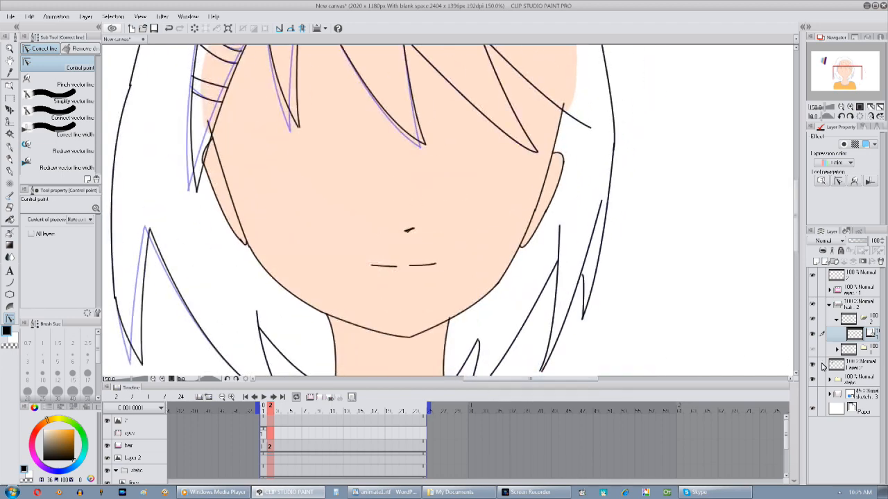
drag(445, 199, 361, 219)
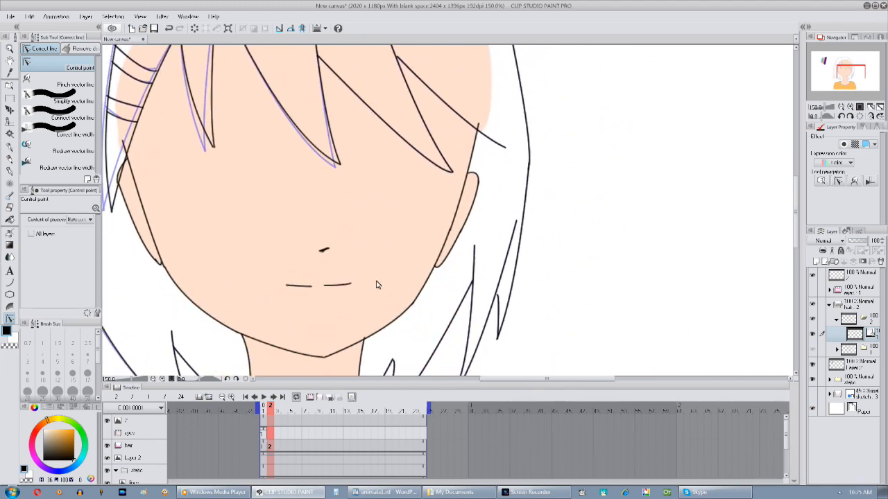
drag(367, 283, 436, 150)
drag(257, 194, 264, 209)
click(265, 216)
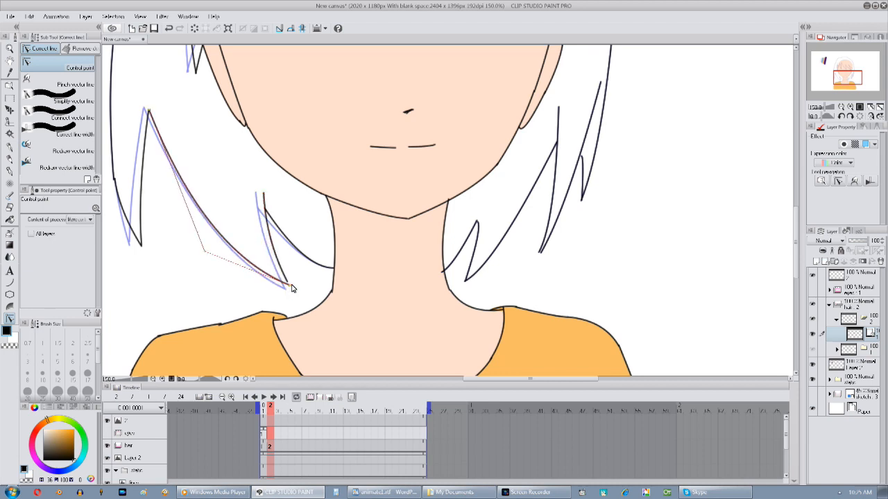
scroll(402, 356, up, 6)
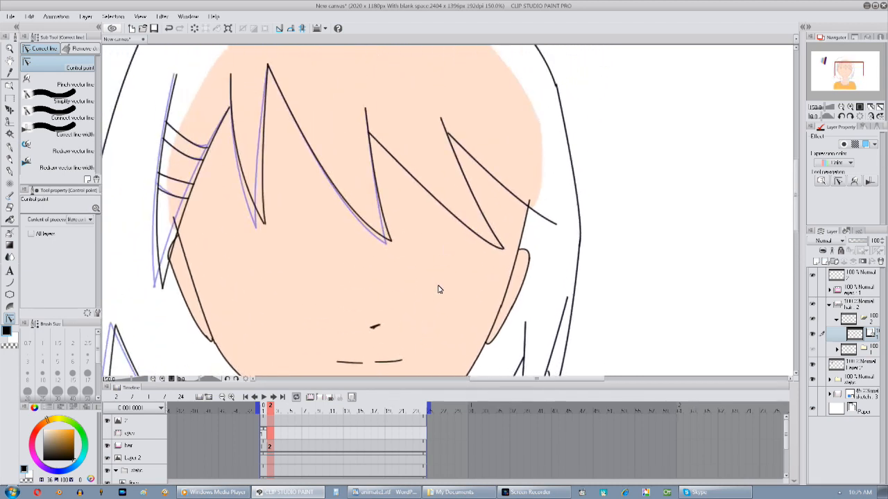
scroll(438, 289, down, 5)
mouse_move(489, 317)
mouse_down()
mouse_move(455, 283)
mouse_move(407, 277)
mouse_up()
drag(584, 293, 772, 392)
click(8, 150)
drag(110, 146, 179, 151)
mouse_move(168, 132)
mouse_down()
mouse_move(198, 142)
mouse_move(170, 180)
mouse_up()
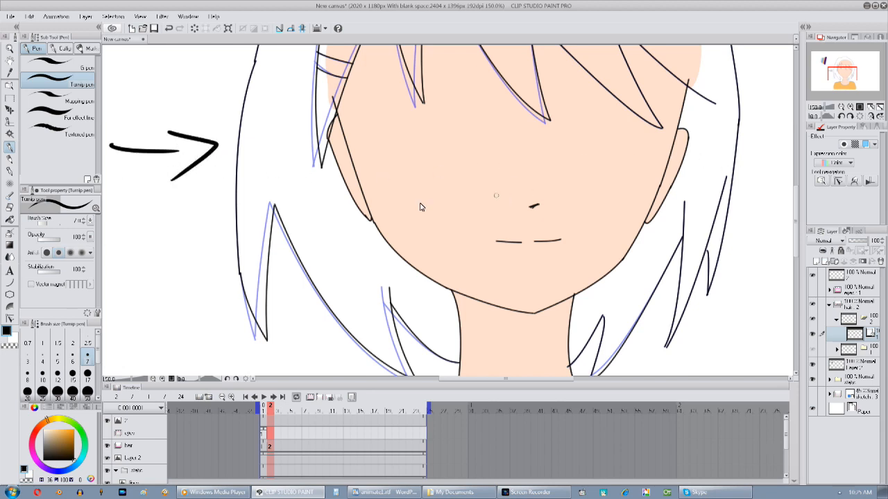
key(ctrl+z)
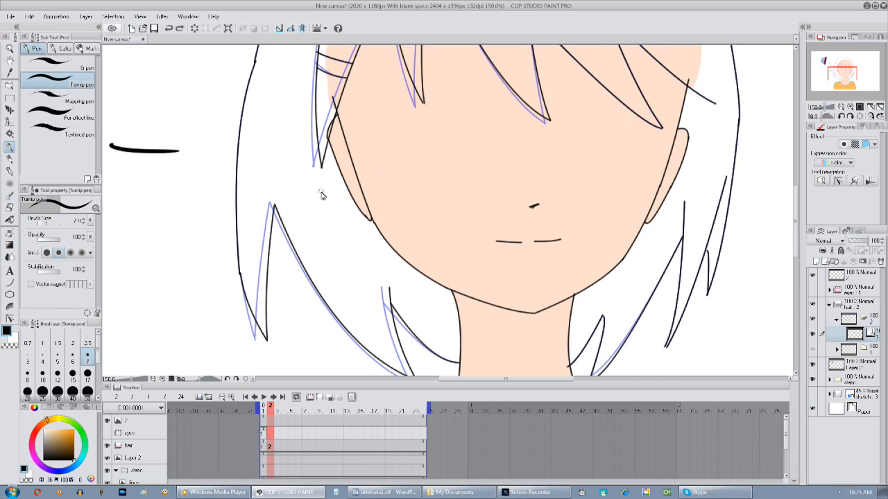
key(ctrl+z)
Move the left hair outline's control points slightly inward toward the face.
drag(297, 348, 272, 382)
click(9, 319)
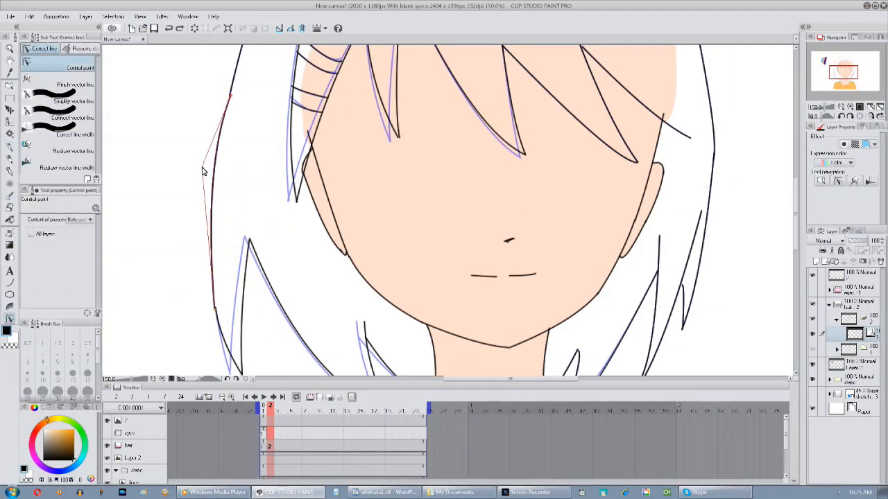
drag(203, 168, 211, 170)
drag(215, 308, 219, 310)
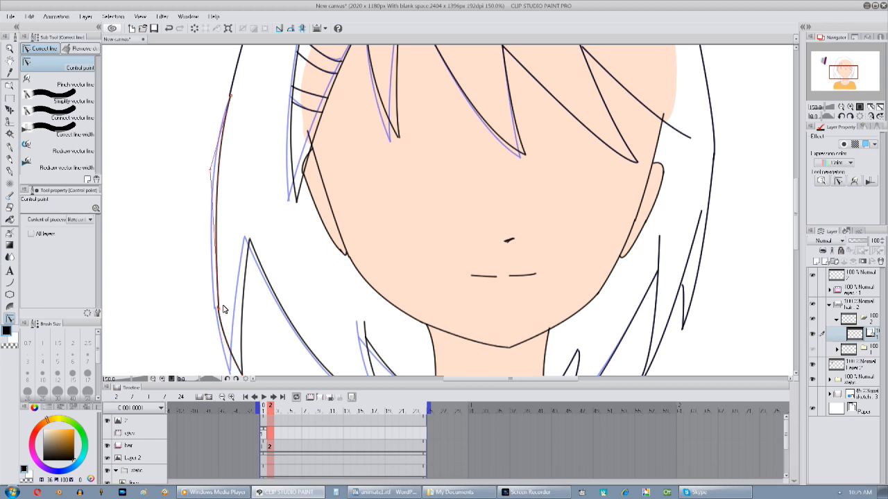
Shift the small strand beside the neck's right side and realign the adjoining long strand's upper end.
drag(338, 267, 299, 194)
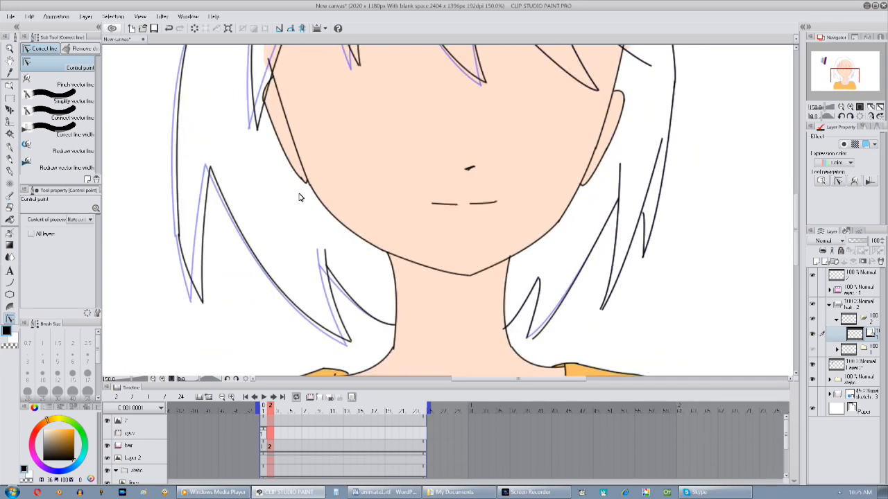
drag(529, 334, 387, 281)
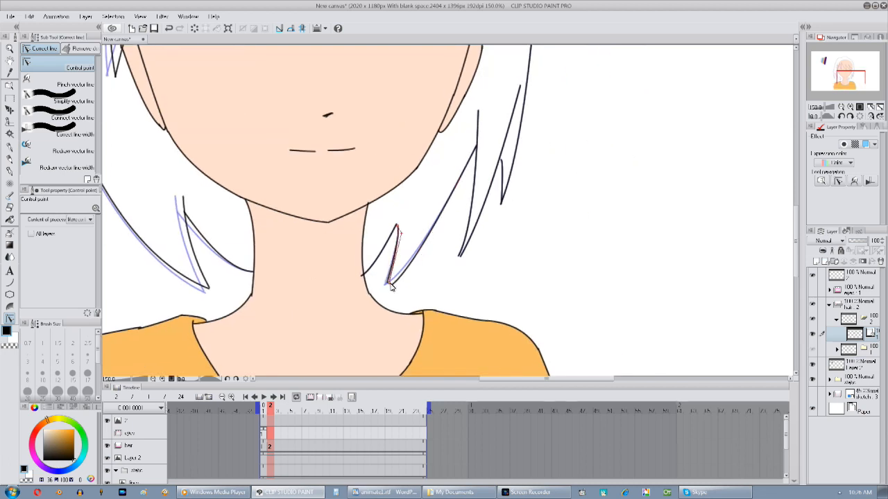
drag(397, 225, 403, 227)
drag(450, 222, 446, 230)
drag(473, 153, 473, 147)
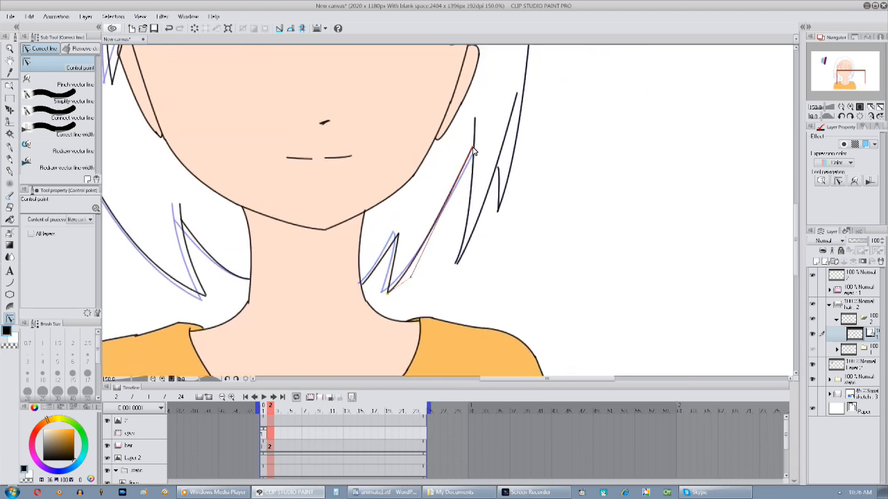
Shift the tips of the outer right strands slightly right and adjust the right hair outline on cel 2.
drag(457, 264, 463, 263)
drag(499, 168, 497, 167)
drag(499, 211, 501, 210)
mouse_move(560, 47)
mouse_down()
mouse_move(474, 234)
mouse_move(442, 196)
mouse_up()
drag(442, 176, 445, 183)
drag(421, 336, 420, 315)
Move the right bang strand's tip slightly up and right, adjusting the neighbouring bang lines to match.
drag(431, 280, 545, 285)
drag(453, 218, 456, 211)
drag(376, 145, 377, 132)
drag(431, 260, 436, 253)
drag(296, 144, 299, 124)
drag(509, 263, 557, 248)
drag(243, 61, 246, 58)
Toggle the onion skin and compare the hair on frames 1 and 2.
click(351, 397)
click(264, 410)
click(270, 409)
drag(576, 357, 573, 273)
Duplicate hair cel folder 2 as cel 3 and assign it to frame 3 of the hair track.
click(836, 319)
right_click(853, 322)
click(797, 156)
right_click(278, 446)
click(292, 395)
Shift the tips of the central bang and the left bang spike farther right on hair cel 3.
drag(359, 284, 398, 374)
drag(403, 245, 411, 243)
drag(518, 245, 491, 247)
drag(276, 228, 285, 227)
drag(258, 188, 274, 176)
Shift cel 3's temple strand right and realign the hair clip bands' ends to it.
drag(185, 285, 192, 289)
drag(211, 194, 215, 195)
drag(182, 170, 183, 170)
drag(199, 71, 200, 71)
drag(252, 102, 253, 101)
drag(529, 182, 531, 180)
Move the control points of cel 3's lower left strands and left outline so their tips shift right.
drag(294, 238, 408, 67)
drag(252, 152, 257, 151)
drag(241, 270, 253, 267)
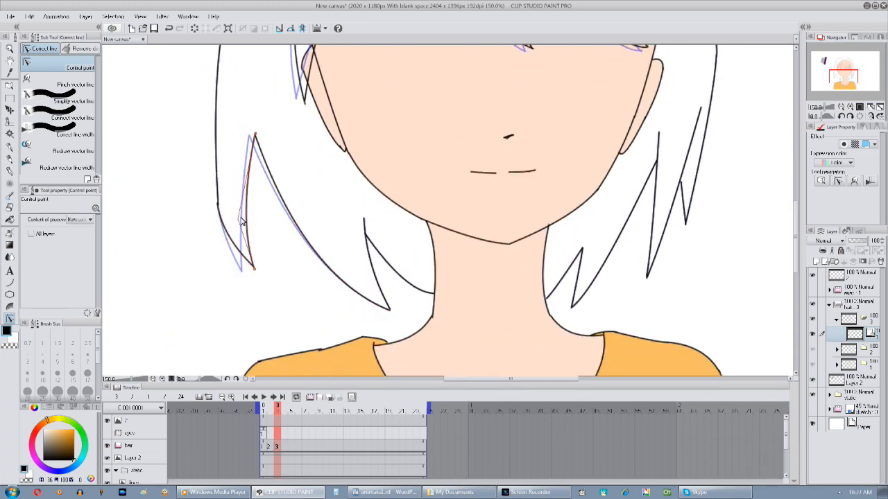
drag(217, 204, 223, 204)
drag(369, 301, 394, 296)
drag(388, 300, 394, 296)
drag(382, 251, 378, 247)
Draw a short curve along the neck's right edge to close the inner right strand's tip.
drag(546, 291, 380, 267)
key(u)
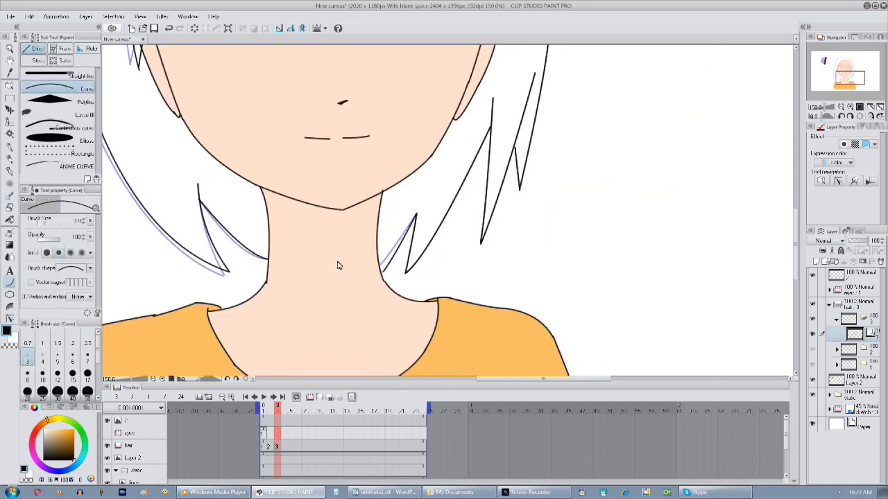
click(11, 319)
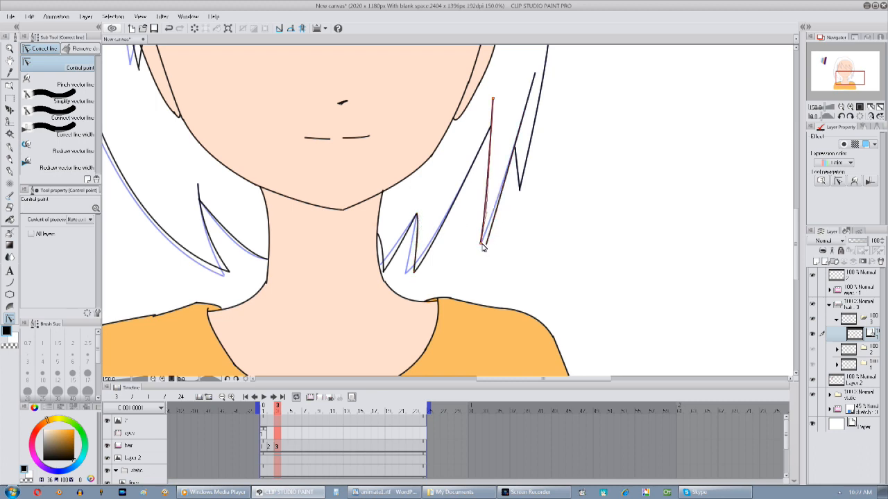
Shift the tips of cel 3's outer right strands farther right and bend the right hair outline to match.
drag(527, 183, 471, 279)
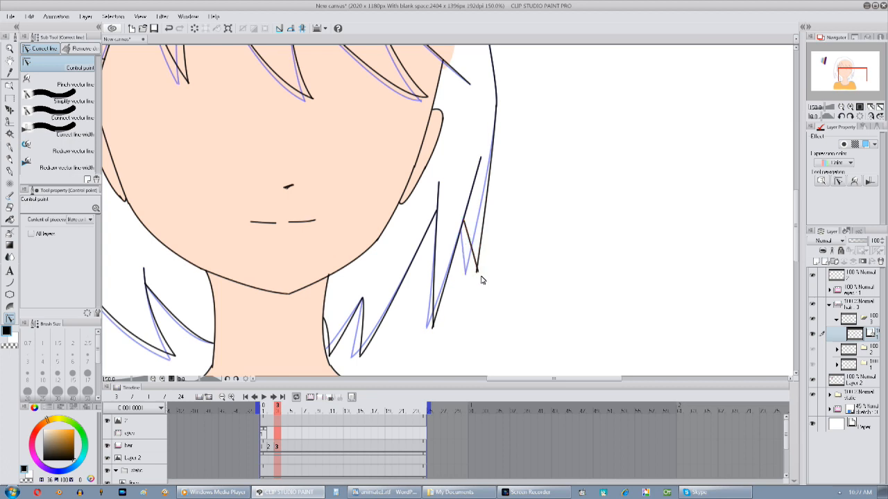
drag(504, 232, 496, 258)
drag(491, 184, 495, 185)
drag(502, 143, 510, 326)
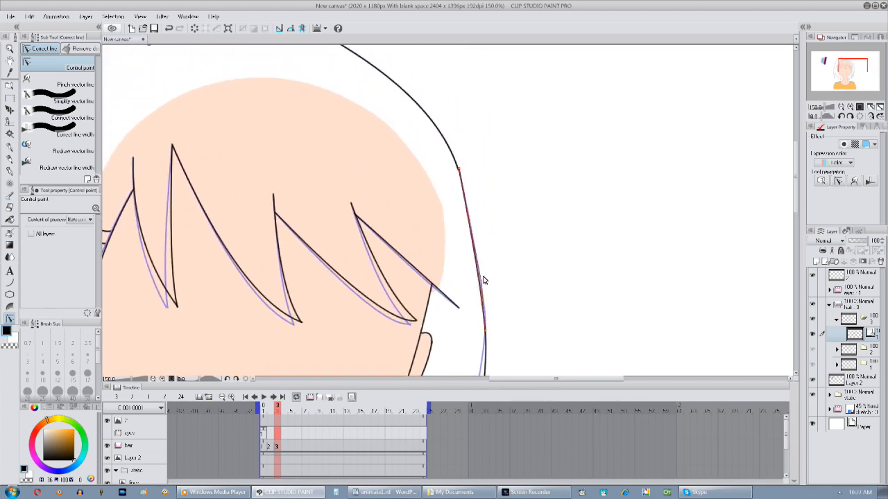
drag(521, 224, 575, 282)
drag(437, 368, 464, 293)
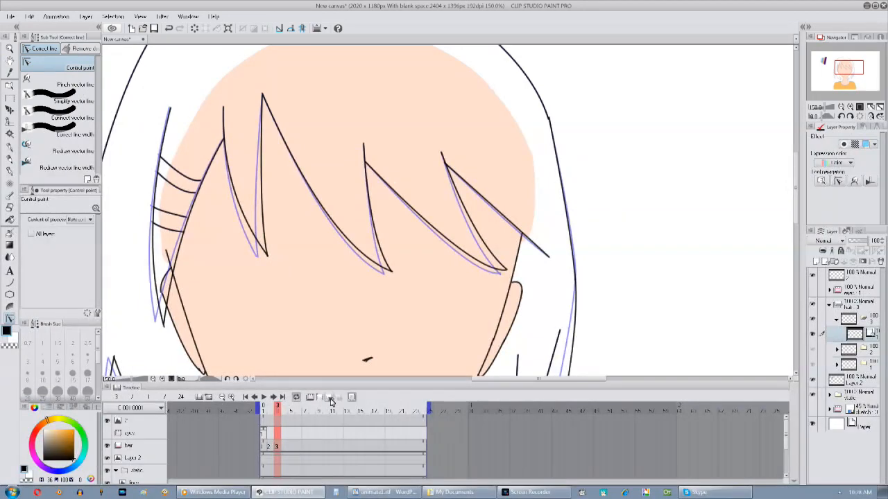
Turn off onion skin and scrub through the first frames with the whole head in view to check the hair's motion.
click(352, 398)
mouse_move(277, 409)
mouse_down()
mouse_move(261, 412)
mouse_move(281, 417)
mouse_move(263, 417)
mouse_up()
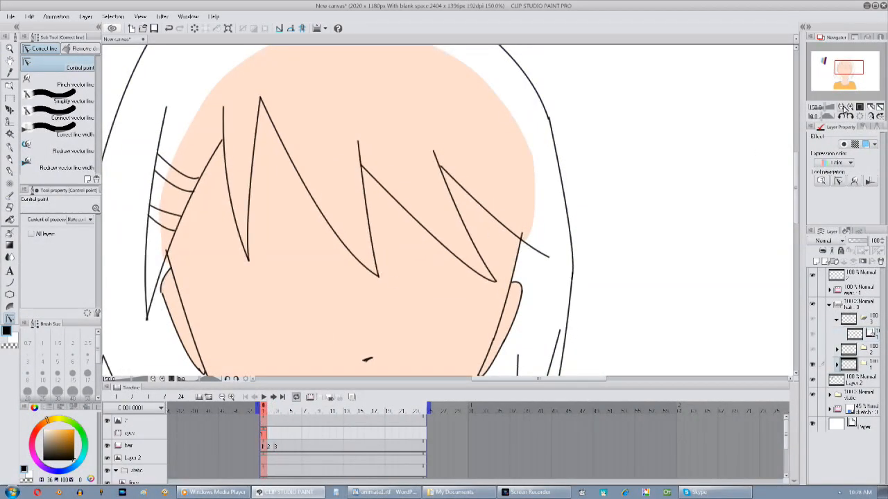
click(843, 108)
click(843, 108)
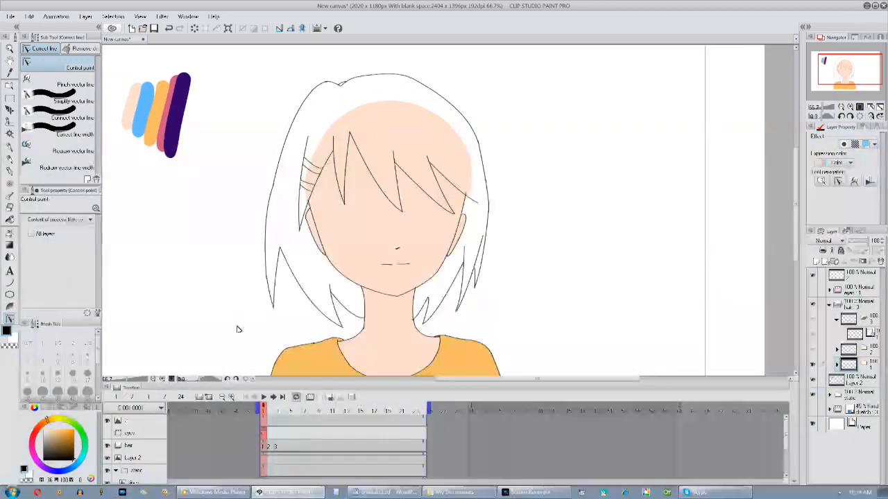
mouse_move(266, 416)
mouse_down()
mouse_move(280, 416)
mouse_move(258, 415)
mouse_up()
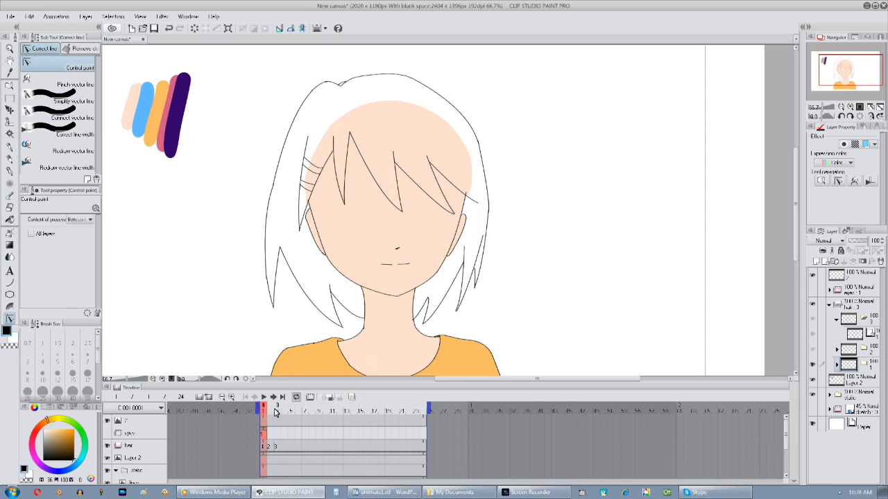
mouse_move(265, 407)
mouse_down()
mouse_move(281, 419)
mouse_move(265, 414)
mouse_up()
drag(472, 273, 458, 254)
Duplicate hair cel 3 and assign the copy to frame 4 of the hair track.
drag(266, 409, 283, 420)
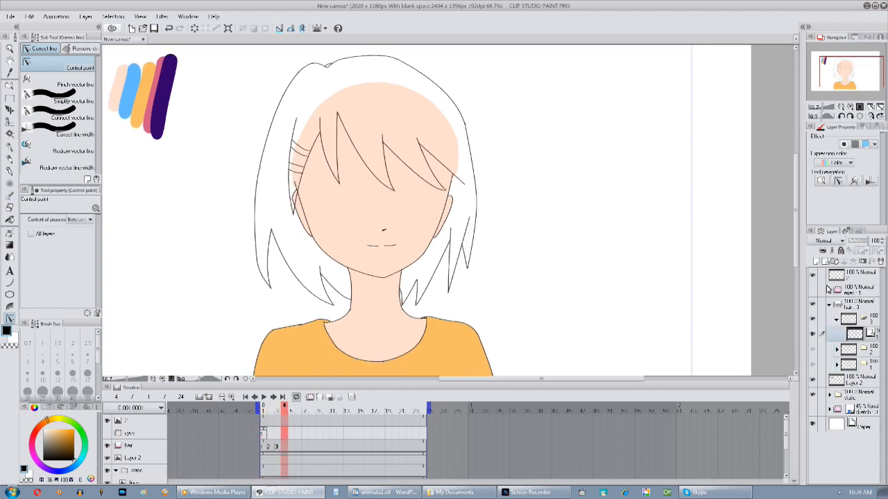
click(837, 320)
right_click(840, 319)
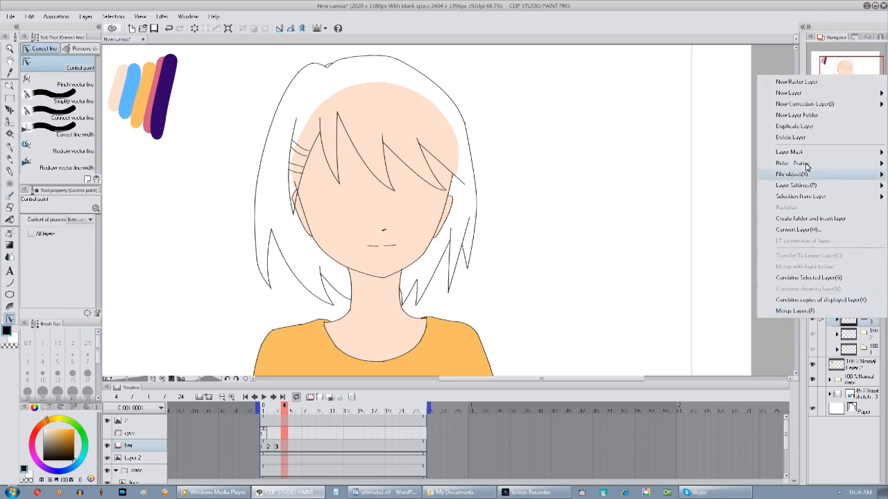
click(797, 127)
click(282, 447)
click(299, 418)
Expand the folder of hair cel 4 and select its vector line layer.
click(850, 107)
click(850, 106)
click(851, 107)
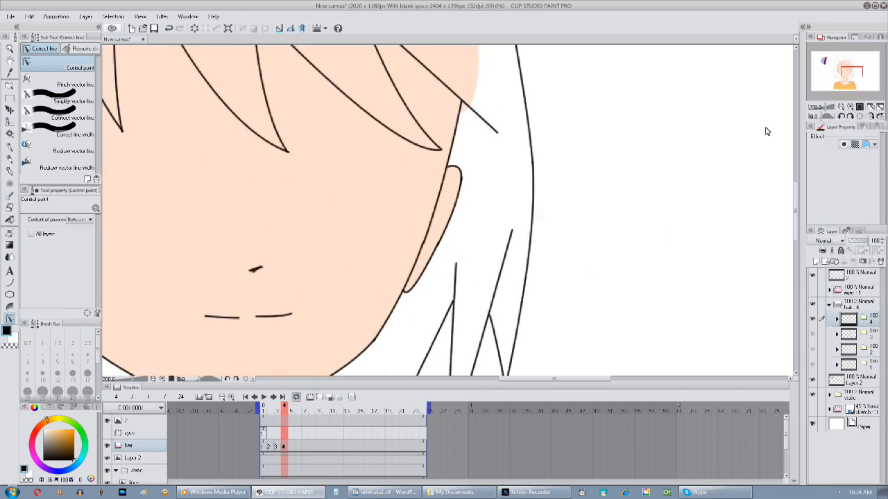
drag(389, 306, 379, 169)
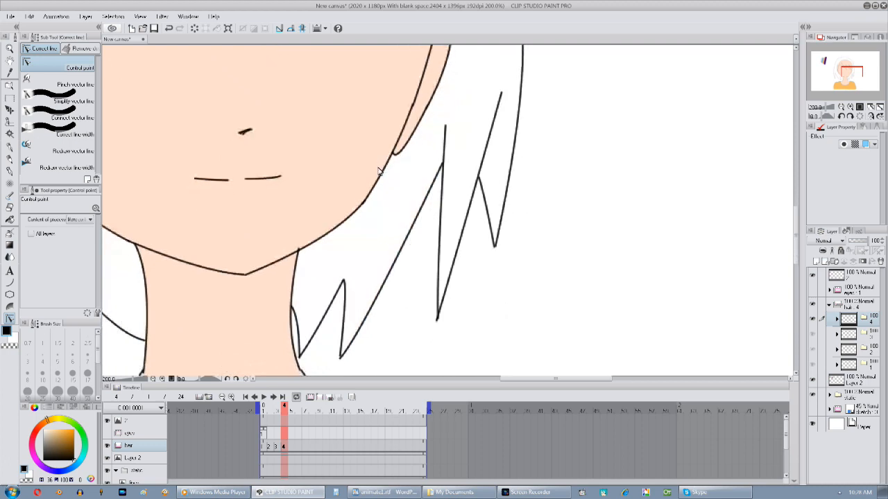
click(11, 285)
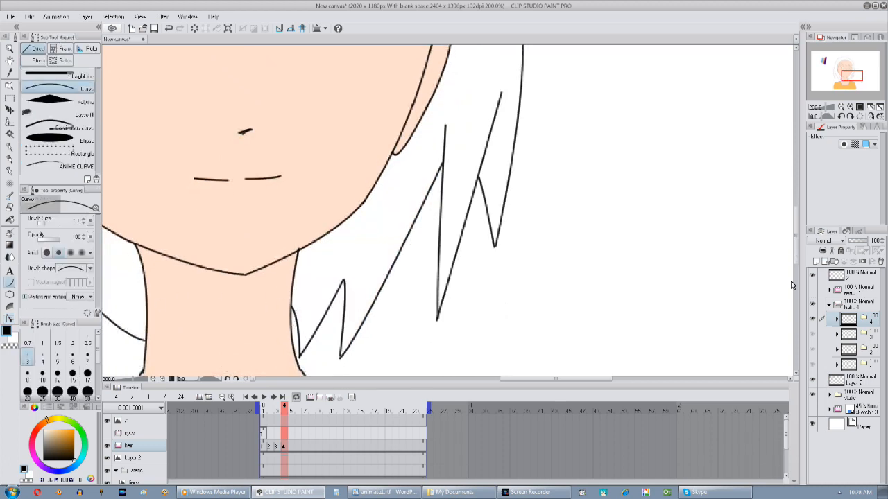
click(837, 320)
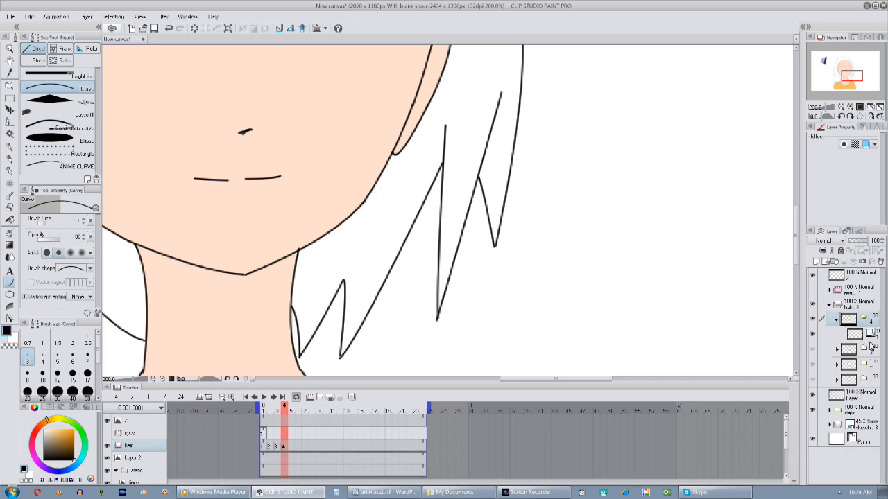
click(871, 337)
drag(300, 299, 353, 292)
drag(355, 230, 528, 262)
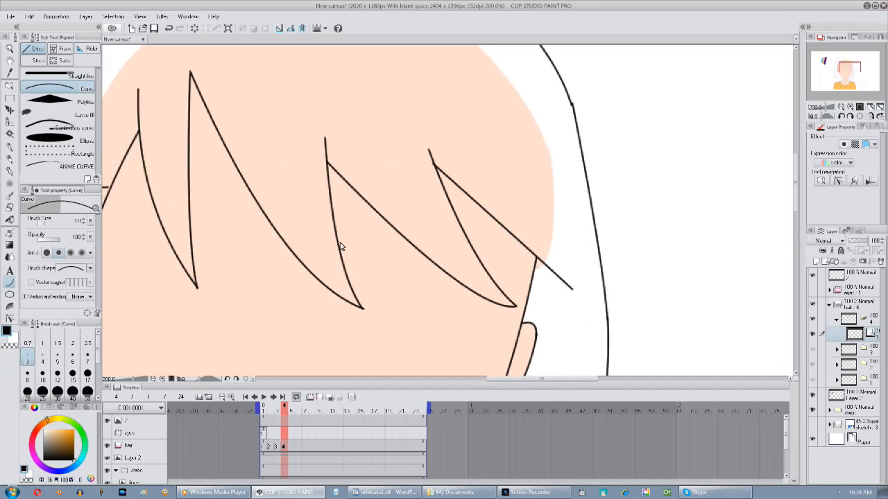
drag(637, 302, 638, 206)
drag(643, 290, 654, 186)
drag(581, 336, 632, 234)
drag(262, 312, 324, 324)
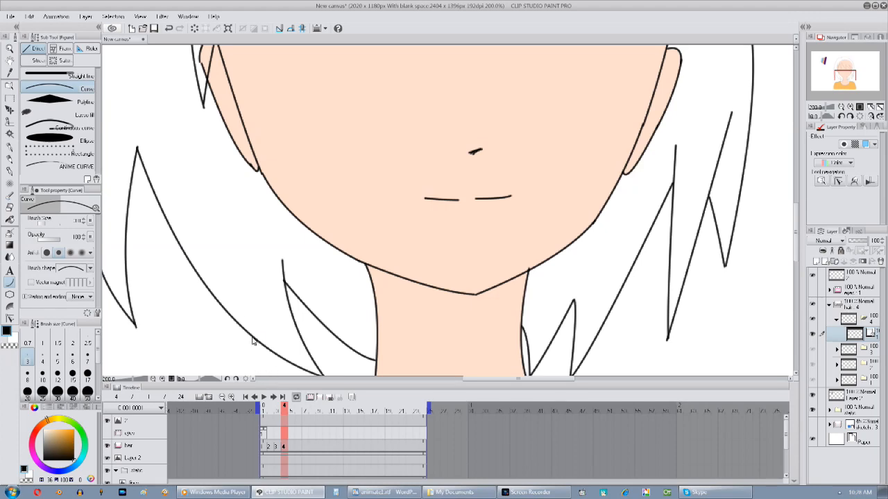
drag(319, 207, 380, 352)
Move the tip of the left bang spike on hair cel 4 farther right with the Control point tool.
click(11, 319)
drag(414, 265, 460, 212)
drag(581, 353, 560, 275)
drag(739, 189, 401, 376)
drag(421, 229, 435, 288)
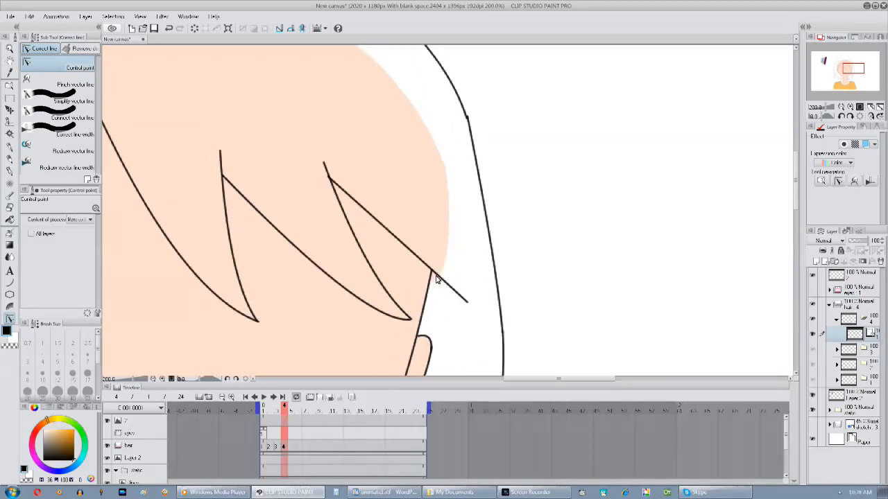
drag(241, 264, 266, 271)
drag(336, 242, 337, 214)
drag(404, 227, 547, 229)
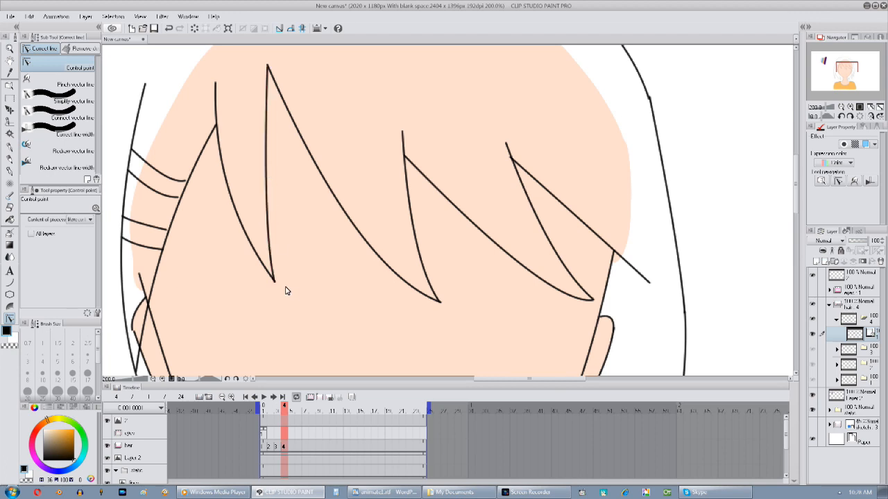
drag(275, 283, 291, 285)
Draw a thin extra strand with two curves along the left bang spike's left edge, then compare it without onion skin.
key(u)
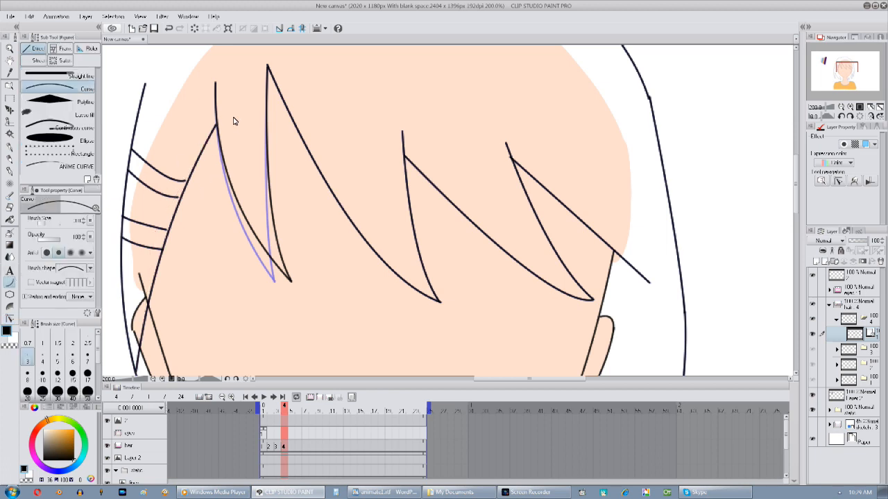
mouse_move(216, 124)
mouse_down()
mouse_move(248, 257)
mouse_move(258, 269)
mouse_up()
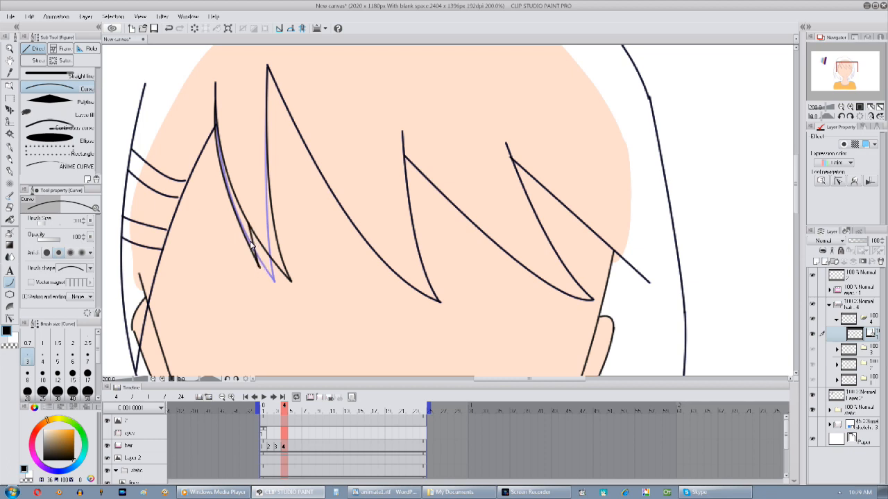
click(350, 400)
mouse_move(281, 407)
mouse_down()
mouse_move(251, 416)
mouse_move(289, 425)
mouse_move(263, 431)
mouse_move(283, 436)
mouse_up()
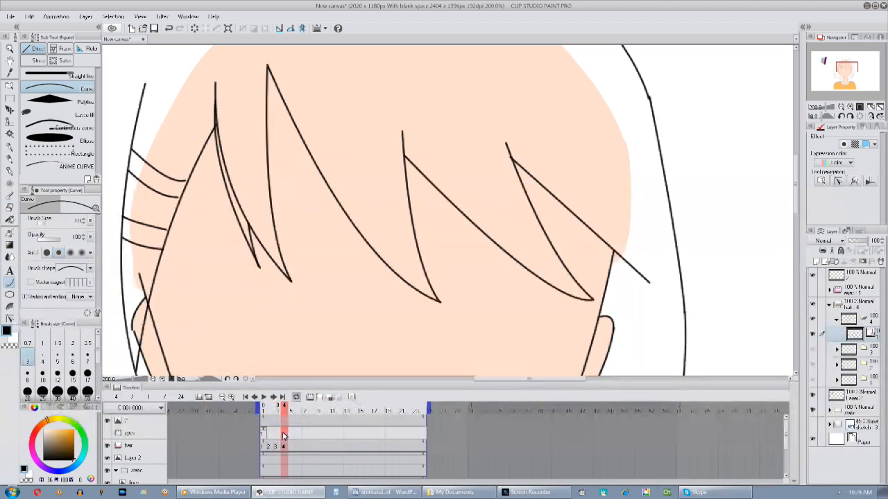
Reshape the new thin strand with control points so its tip sits closer to the left bang spike.
click(9, 319)
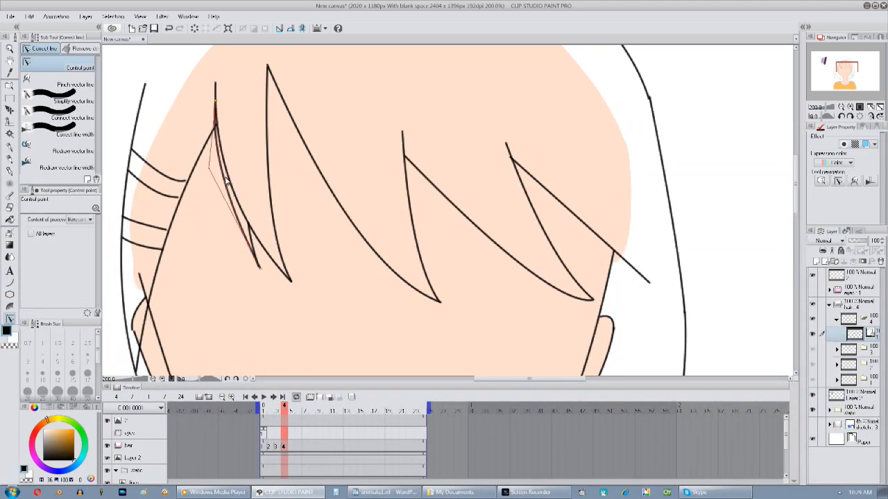
drag(214, 203, 251, 222)
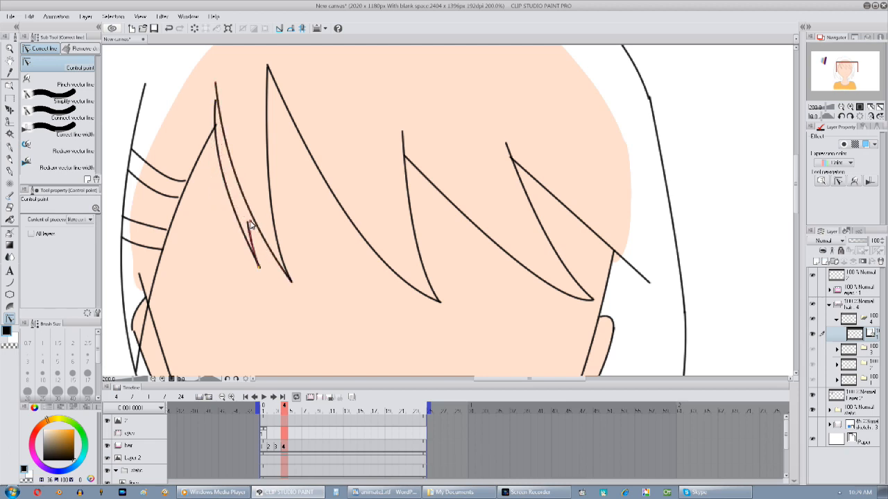
mouse_move(278, 410)
mouse_down()
mouse_move(266, 413)
mouse_move(283, 410)
mouse_up()
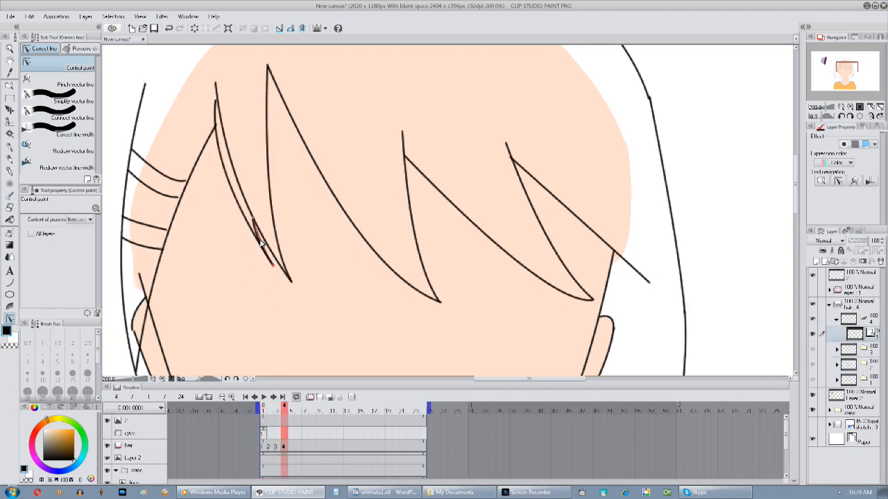
drag(303, 220, 308, 248)
Scrub the timeline from frame 1 through frame 4 at reduced zoom to review how the bangs and strands move.
drag(281, 409, 262, 431)
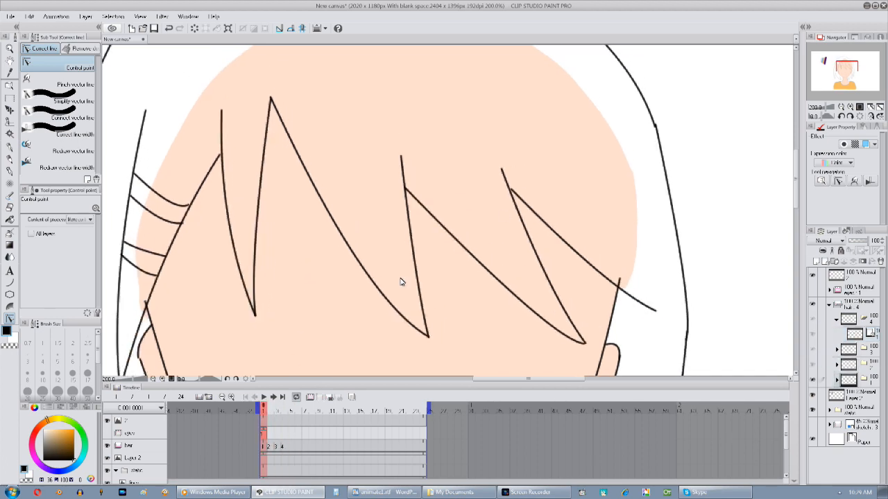
click(842, 106)
click(842, 105)
click(843, 105)
drag(424, 271, 408, 247)
mouse_move(266, 411)
mouse_down()
mouse_move(293, 420)
mouse_move(260, 428)
mouse_move(288, 435)
mouse_move(259, 440)
mouse_move(299, 444)
mouse_up()
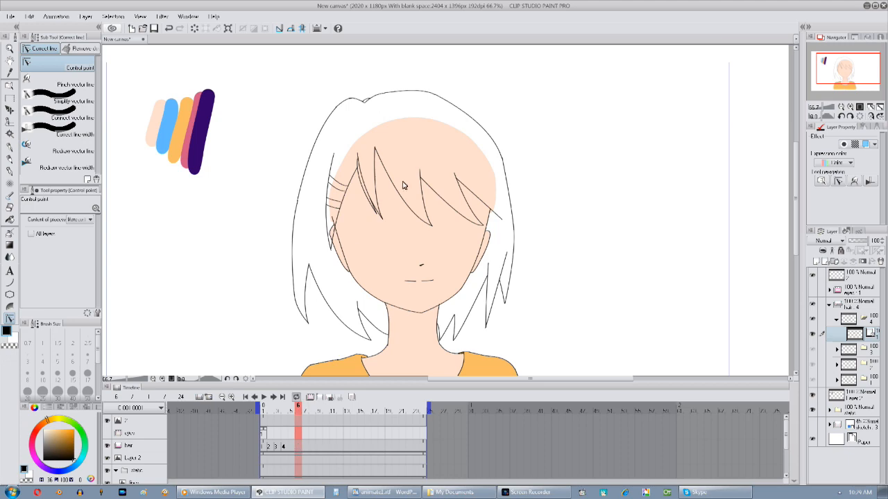
click(286, 413)
scroll(428, 245, up, 2)
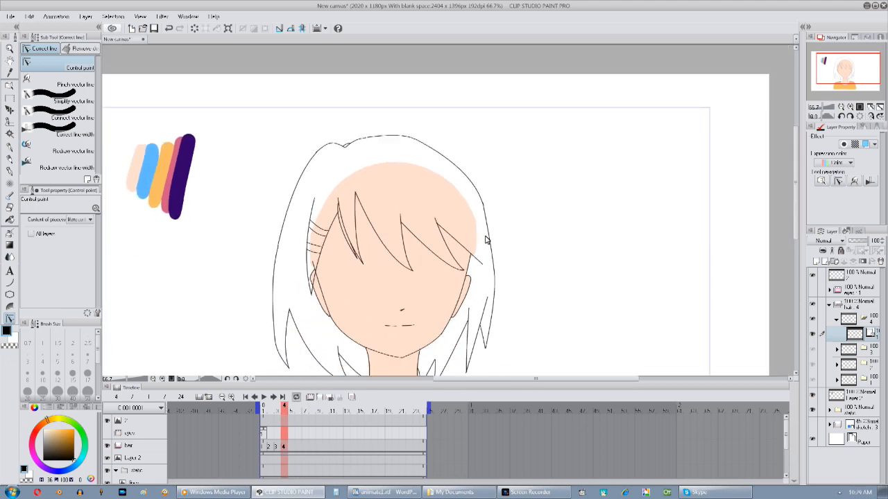
Shift cel 4's temple strand right and realign the ends of the lower hair clip bands to it.
click(850, 108)
drag(469, 153, 453, 298)
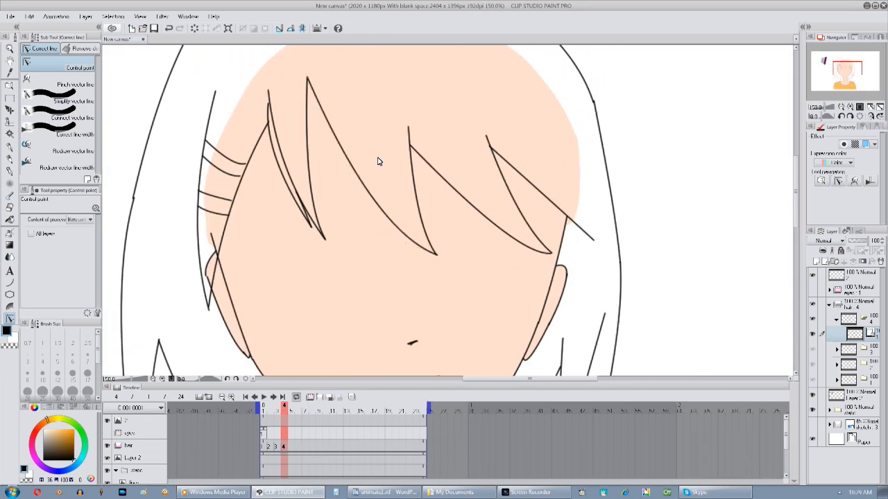
click(268, 101)
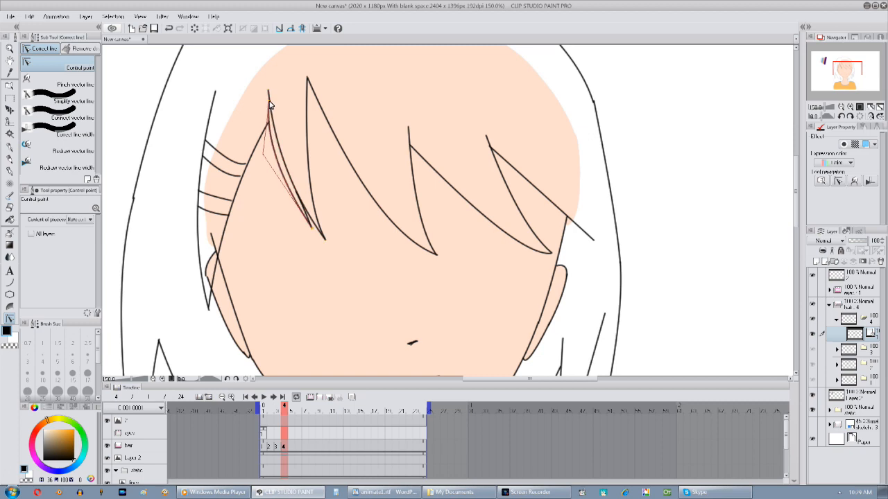
scroll(267, 291, down, 2)
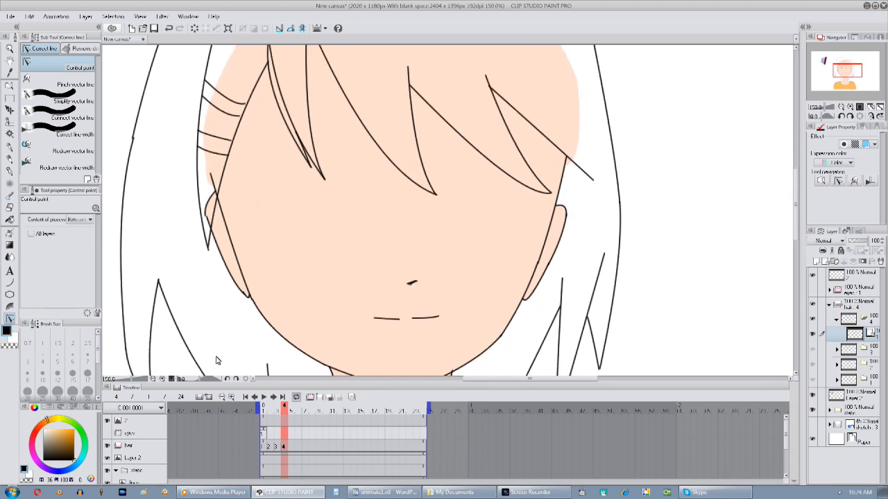
scroll(405, 288, up, 1)
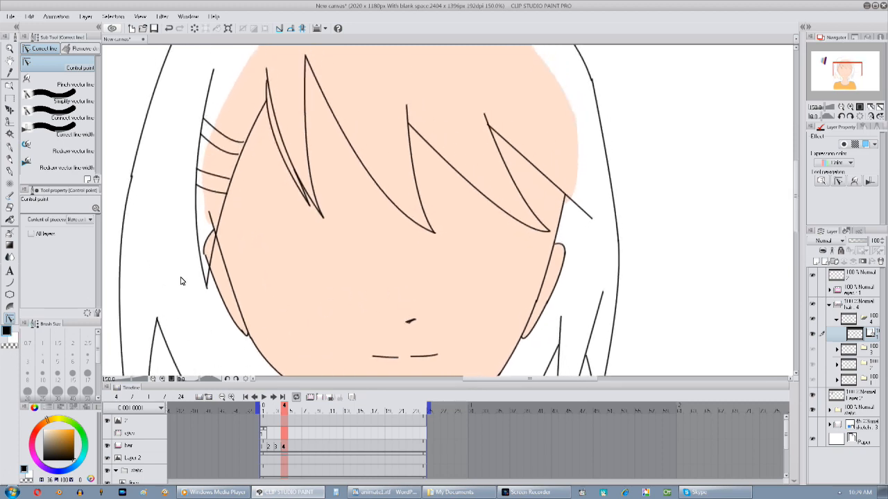
drag(207, 287, 220, 290)
drag(363, 359, 354, 346)
drag(329, 300, 362, 343)
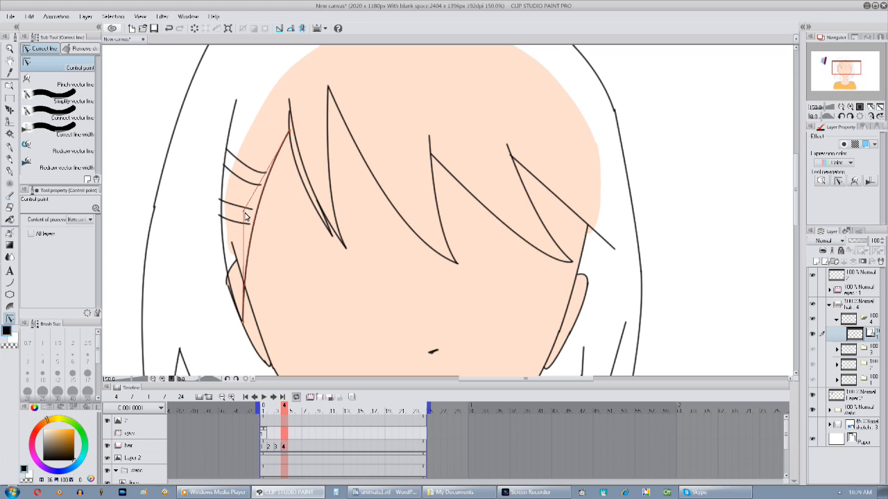
drag(208, 231, 212, 225)
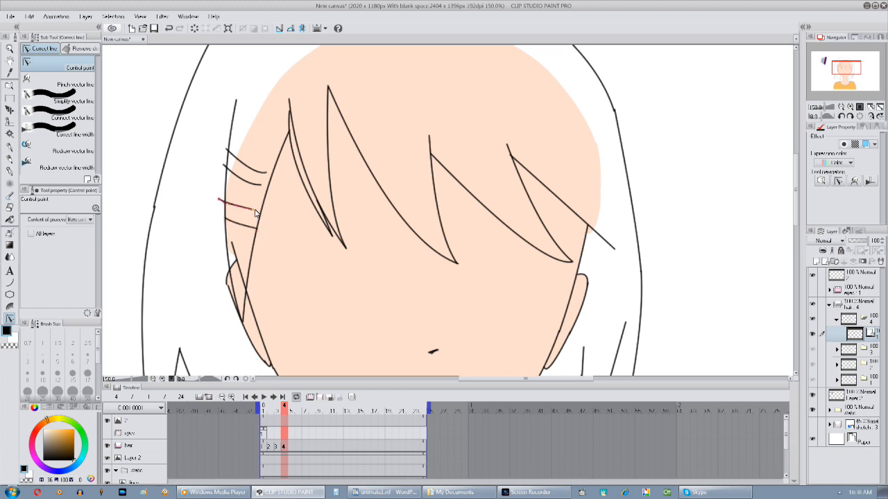
drag(227, 205, 238, 208)
Save the canvas in CLIP STUDIO FORMAT under the name animation and turn onion skin back on.
key(ctrl+s)
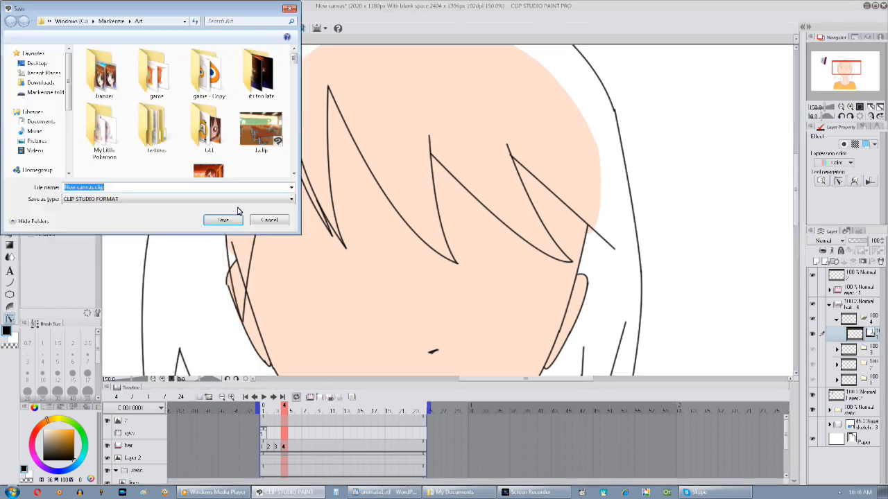
key(Return)
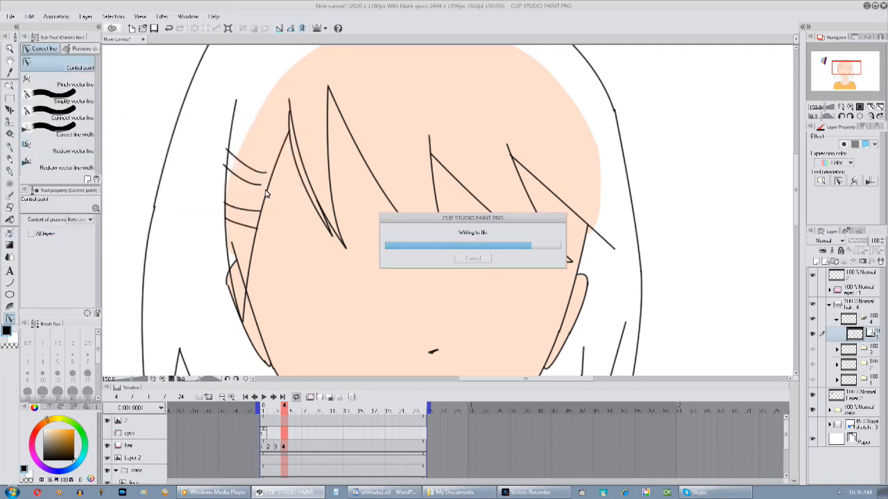
click(351, 397)
Nudge the tips and curves of cel 4's central and right bangs slightly right and upward.
mouse_move(249, 307)
mouse_down()
mouse_move(244, 292)
mouse_move(233, 319)
mouse_up()
drag(418, 227, 425, 224)
drag(391, 254, 396, 248)
drag(441, 275, 444, 271)
drag(528, 244, 533, 241)
drag(523, 277, 521, 269)
drag(556, 273, 594, 250)
drag(593, 192, 585, 224)
Shift the control points of cel 4's outer right strands and right outline farther right.
drag(583, 288, 446, 130)
drag(479, 157, 484, 157)
drag(460, 323, 469, 323)
drag(451, 294, 457, 295)
drag(427, 371, 436, 319)
drag(440, 277, 447, 277)
drag(428, 202, 433, 205)
Move the tips and peaks of cel 4's inner right strands beside the neck farther right.
drag(356, 349, 373, 309)
drag(362, 249, 374, 249)
drag(371, 267, 378, 265)
drag(329, 307, 337, 309)
drag(322, 270, 334, 280)
Shift the top and tips of cel 4's lower left strands beside the neck right and smooth their curves.
drag(299, 274, 387, 284)
drag(234, 247, 240, 232)
drag(264, 318, 274, 322)
drag(264, 319, 275, 321)
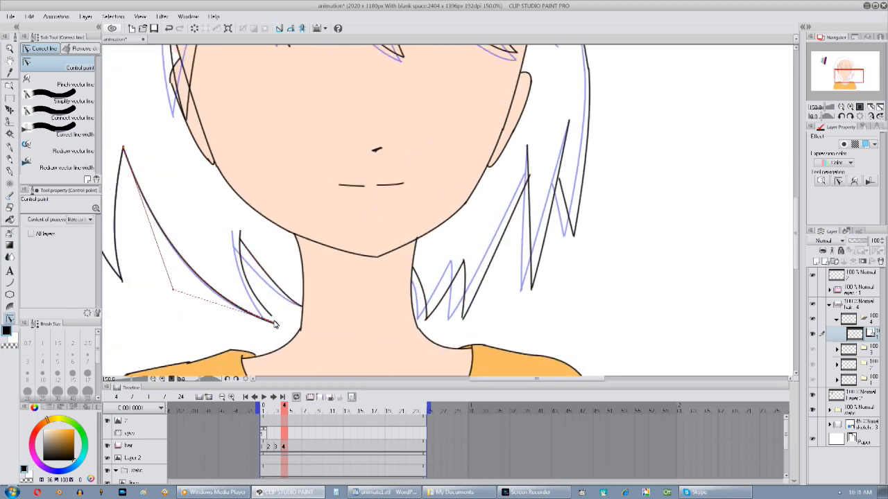
drag(184, 265, 195, 254)
drag(194, 254, 222, 257)
Move the tip of cel 4's outermost left strand and the left hair outline farther right.
drag(226, 307, 233, 306)
drag(226, 307, 234, 306)
drag(201, 277, 213, 291)
drag(205, 284, 213, 291)
drag(215, 104, 220, 201)
drag(210, 199, 212, 316)
drag(202, 278, 211, 234)
drag(199, 275, 262, 149)
drag(262, 149, 256, 250)
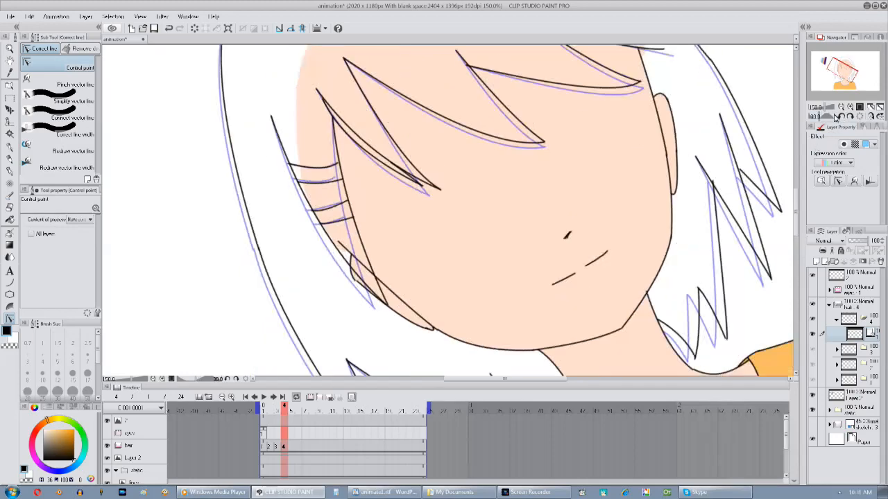
Duplicate hair cel 4, assign the copy to frame 5 of the hair track, and select its line layer.
key(ctrl+minus)
key(ctrl+minus)
click(352, 398)
drag(283, 409, 291, 437)
click(837, 320)
right_click(853, 321)
click(790, 114)
right_click(292, 450)
click(303, 437)
key(ctrl+plus)
click(836, 320)
click(854, 334)
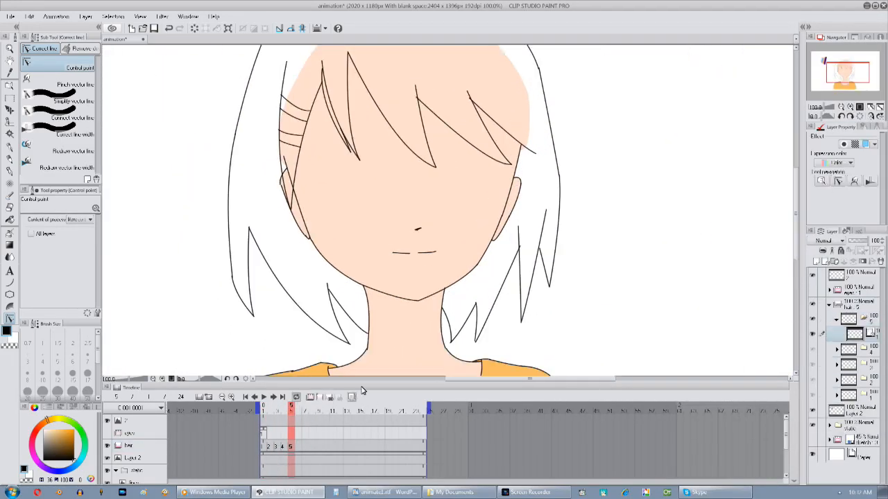
Shift the tips and curves of cel 5's left fringe strands slightly right.
key(ctrl+plus)
mouse_move(278, 255)
mouse_down()
mouse_move(285, 253)
mouse_move(270, 247)
mouse_up()
drag(230, 186, 234, 188)
drag(285, 252, 289, 246)
drag(255, 208, 260, 212)
Move the tip of cel 5's side strand and the hair clip lines across it slightly right.
drag(222, 164, 234, 139)
drag(188, 304, 195, 299)
drag(159, 207, 165, 208)
drag(170, 201, 209, 208)
drag(169, 184, 176, 190)
drag(206, 193, 212, 195)
drag(171, 152, 175, 135)
drag(216, 155, 215, 172)
Adjust the peaks of cel 5's central fringe and move its long middle tip right and slightly up.
drag(181, 82, 180, 88)
drag(267, 71, 262, 95)
drag(267, 91, 270, 95)
drag(286, 118, 285, 98)
drag(397, 244, 402, 240)
drag(369, 139, 373, 137)
Shift the peak and tips of cel 5's lower left strands right, along with the left hair outline.
drag(481, 245, 632, 64)
drag(225, 179, 231, 180)
drag(225, 179, 231, 180)
drag(233, 312, 242, 313)
drag(201, 253, 227, 400)
drag(233, 328, 220, 168)
drag(362, 320, 368, 317)
Move the tips of cel 5's inner lower right strands beside the neck farther right.
drag(362, 320, 376, 289)
drag(540, 290, 520, 260)
drag(494, 287, 503, 290)
drag(532, 287, 545, 285)
drag(560, 276, 549, 286)
drag(588, 268, 597, 268)
Lower the peaks of cel 5's outer right strands and move the outermost right tip farther right.
drag(598, 253, 566, 303)
drag(552, 173, 555, 186)
drag(594, 148, 593, 162)
drag(598, 265, 607, 264)
drag(618, 159, 553, 210)
drag(545, 131, 603, 59)
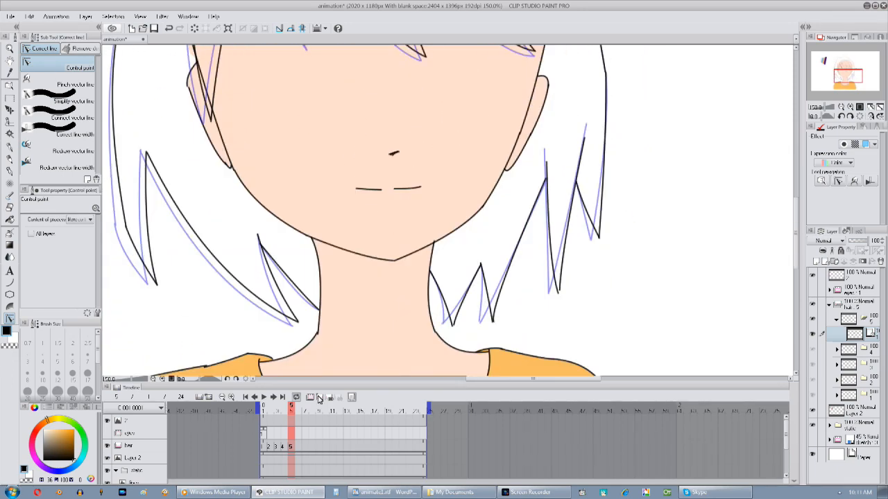
Duplicate hair cel 5, assign the copy to frame 6 of the hair track, and select its line layer.
click(298, 410)
click(837, 321)
right_click(849, 321)
click(805, 134)
right_click(300, 447)
click(313, 425)
drag(269, 336, 262, 296)
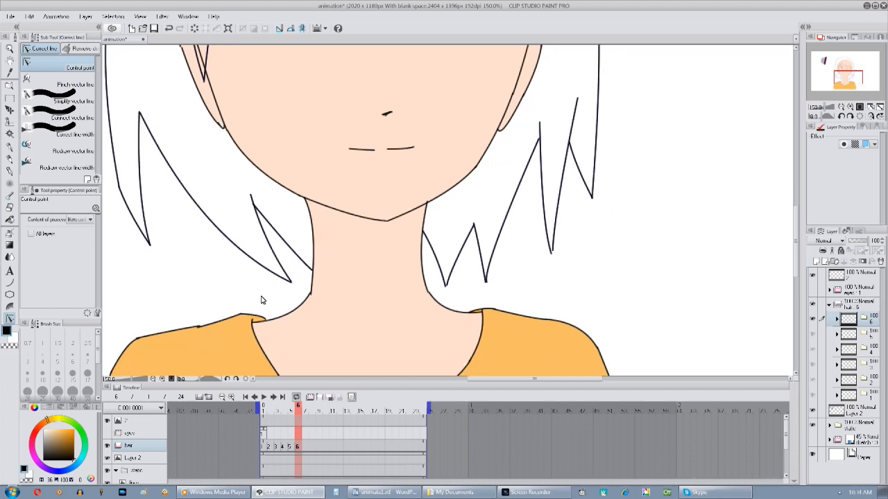
click(837, 319)
click(854, 335)
Move the tips of cel 6's two outermost right strands farther right.
drag(591, 200, 506, 334)
drag(508, 333, 519, 334)
drag(520, 298, 532, 224)
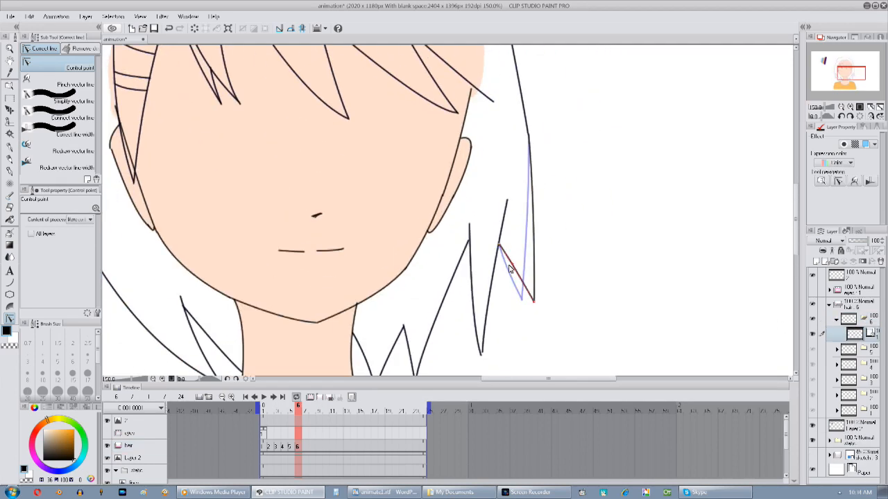
drag(482, 355, 489, 354)
drag(481, 354, 489, 354)
Shift the tips and curves of cel 6's inner right strands beside the neck farther right.
drag(421, 351, 441, 301)
drag(436, 333, 445, 333)
drag(435, 332, 444, 333)
drag(409, 303, 414, 305)
drag(389, 312, 402, 340)
drag(396, 336, 401, 340)
Shift the curves and tip of cel 6's lower left strands near the neck right and slightly up.
drag(401, 340, 452, 318)
drag(272, 278, 277, 274)
drag(208, 245, 216, 241)
drag(291, 311, 295, 305)
Move the tip of cel 6's outermost left strand and the lower left hair outline farther right.
drag(353, 293, 479, 308)
drag(268, 226, 274, 226)
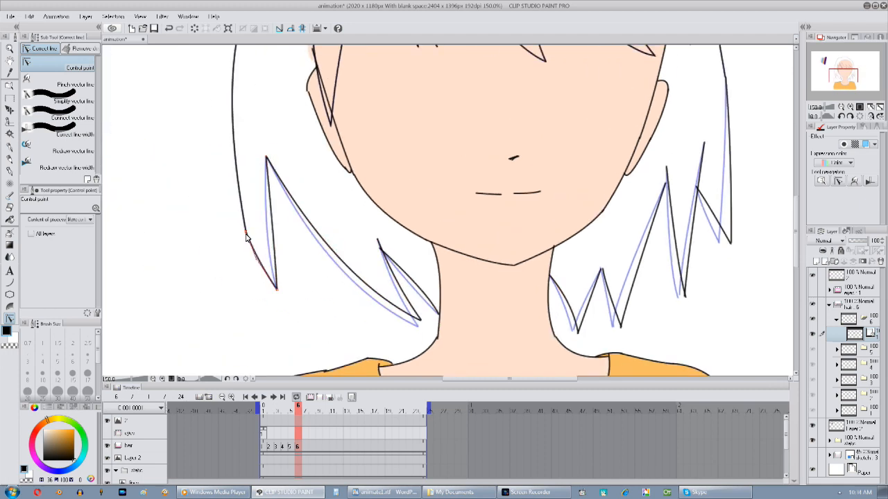
drag(277, 289, 281, 292)
drag(277, 289, 281, 292)
drag(246, 232, 252, 231)
Shift the tips and curves of cel 6's fringe strands across the forehead slightly right.
drag(292, 139, 267, 320)
mouse_move(394, 178)
mouse_down()
mouse_move(400, 177)
mouse_move(389, 188)
mouse_up()
drag(358, 162, 365, 162)
drag(470, 221, 476, 215)
drag(521, 242, 523, 238)
drag(534, 234, 524, 242)
drag(591, 243, 611, 228)
drag(637, 219, 653, 239)
Move the tip of cel 6's side strand and its hair clip lines slightly right.
mouse_move(298, 215)
mouse_down()
mouse_move(346, 218)
mouse_move(319, 211)
mouse_up()
drag(327, 316, 332, 314)
drag(340, 223, 347, 225)
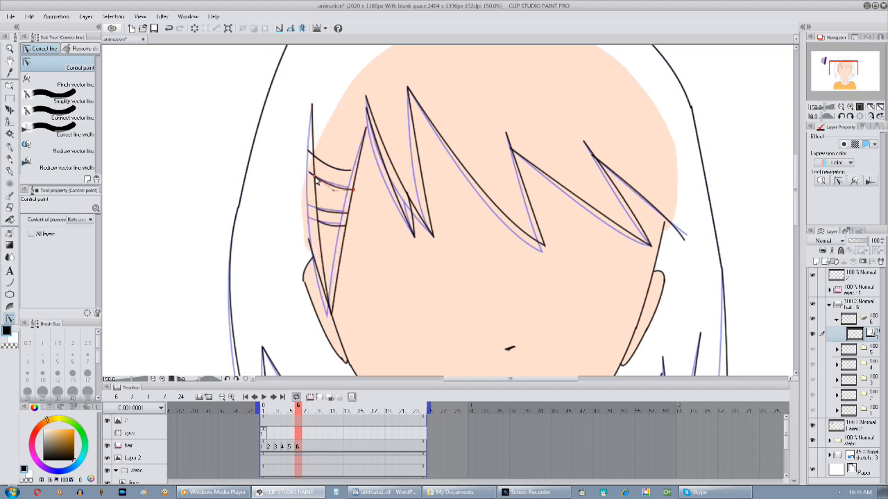
drag(369, 305, 319, 165)
Turn off onion skin, go to frame 7 in the timeline, and collapse cel 6's folder.
scroll(364, 343, down, 2)
click(352, 397)
drag(264, 409, 305, 451)
click(836, 320)
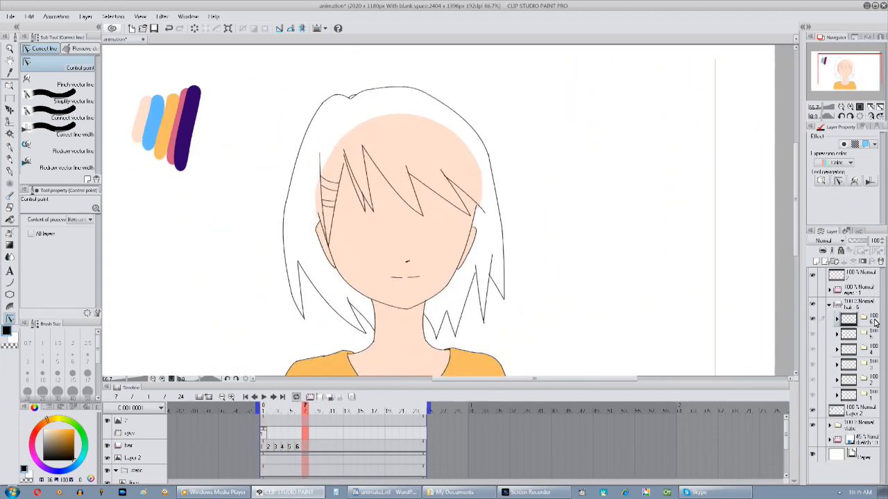
right_click(873, 320)
click(818, 139)
key(ctrl+z)
Duplicate hair cel 6 onto frame 7 of the hair track and save the animation.
right_click(867, 320)
click(819, 129)
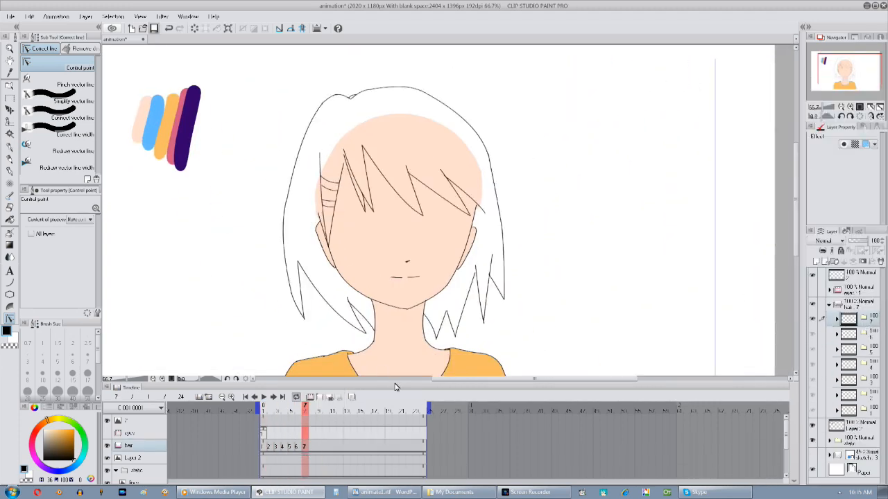
key(ctrl+s)
Shift the tip of the long central fringe strand on cel 7's line layer right and slightly up.
click(836, 320)
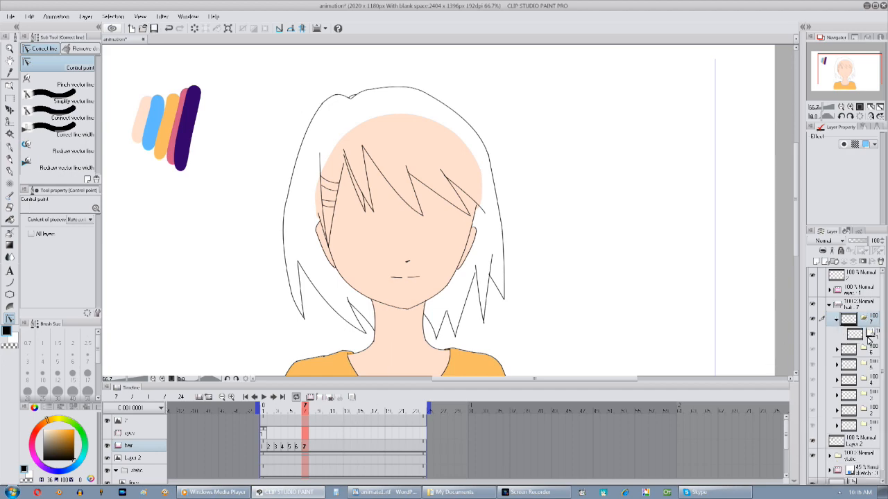
click(866, 334)
key(ctrl+plus)
key(ctrl+plus)
drag(340, 364, 326, 373)
drag(379, 229, 391, 223)
drag(378, 229, 391, 225)
Move the tip of cel 7's outermost right strand right and up, raise its peak, and bow the right outline outward.
drag(527, 249, 468, 157)
drag(495, 159, 490, 212)
drag(493, 289, 495, 214)
drag(485, 312, 501, 296)
drag(488, 210, 504, 207)
drag(501, 296, 495, 306)
drag(450, 256, 455, 236)
drag(444, 324, 453, 325)
Shift the tips and curves of cel 7's inner right strands beside the neck right and slightly up.
drag(426, 263, 451, 188)
drag(465, 290, 469, 286)
drag(409, 299, 418, 303)
drag(401, 322, 406, 317)
drag(401, 322, 407, 317)
mouse_move(391, 284)
mouse_down()
mouse_move(396, 272)
mouse_move(373, 294)
mouse_up()
drag(345, 291, 348, 290)
Shift the curves of cel 7's lower left strands near the neck right and slightly up.
drag(436, 298, 532, 292)
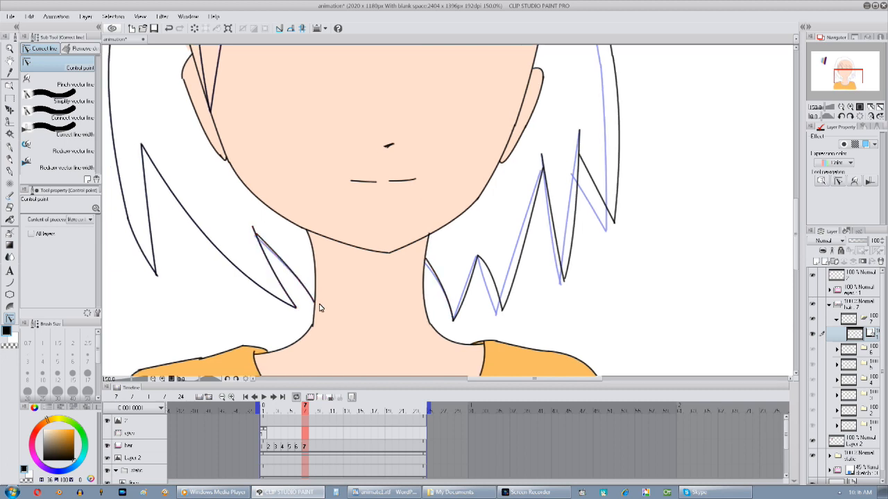
drag(272, 275, 278, 271)
drag(208, 244, 215, 239)
drag(296, 307, 335, 293)
Move cel 7's outermost left strand tip and the left hair outline slightly right.
drag(191, 290, 197, 287)
drag(166, 233, 194, 311)
drag(165, 159, 177, 247)
drag(176, 291, 182, 295)
Adjust the tips and peaks of cel 7's central and right fringe strands toward the right.
drag(409, 207, 347, 261)
drag(502, 260, 520, 243)
drag(539, 282, 542, 278)
drag(539, 281, 574, 268)
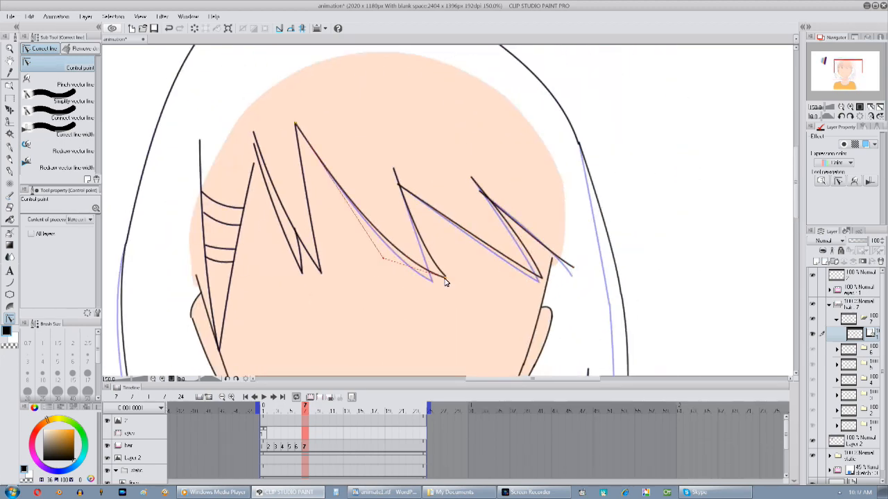
drag(398, 184, 400, 184)
drag(479, 191, 484, 192)
Shift cel 7's left fringe tips and the side strand with its hair clip lines farther right.
drag(326, 274, 340, 257)
mouse_move(325, 262)
mouse_down()
mouse_move(339, 257)
mouse_move(324, 227)
mouse_up()
drag(306, 261, 313, 261)
drag(314, 259, 331, 240)
drag(276, 132, 280, 131)
drag(240, 319, 253, 322)
drag(255, 230, 263, 230)
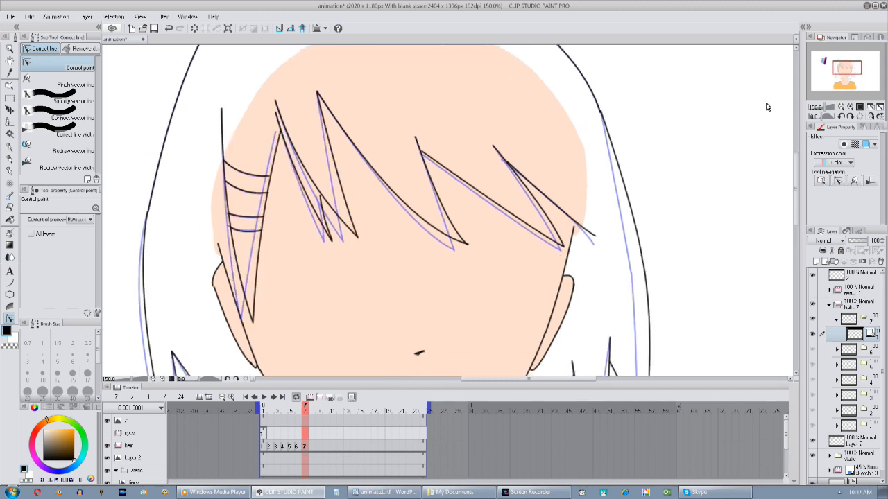
Duplicate hair cel 7 onto frame 8 and turn on onion skin with the copy's line layer selected.
scroll(402, 168, down, 2)
click(264, 397)
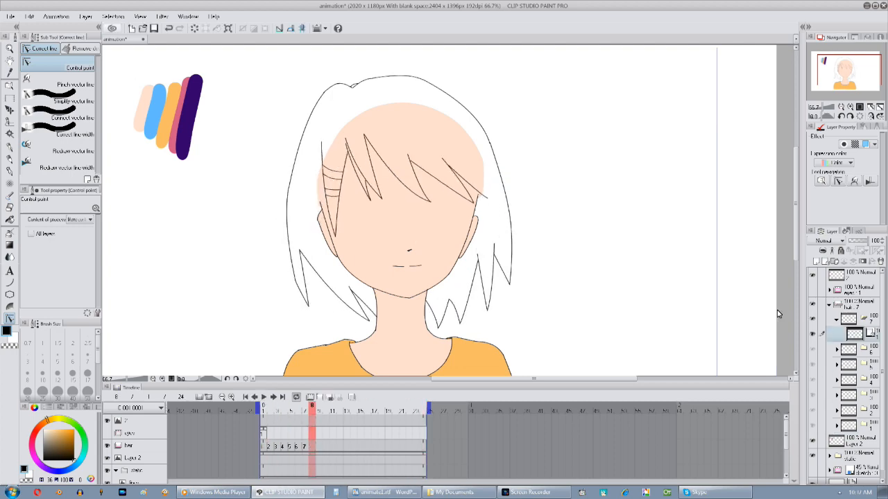
click(836, 320)
right_click(850, 320)
click(801, 128)
drag(684, 206, 657, 209)
click(837, 320)
click(856, 334)
click(352, 397)
Swing cel 8's outermost right strand tip outward and curve the adjoining hair outline to follow it.
scroll(508, 283, up, 2)
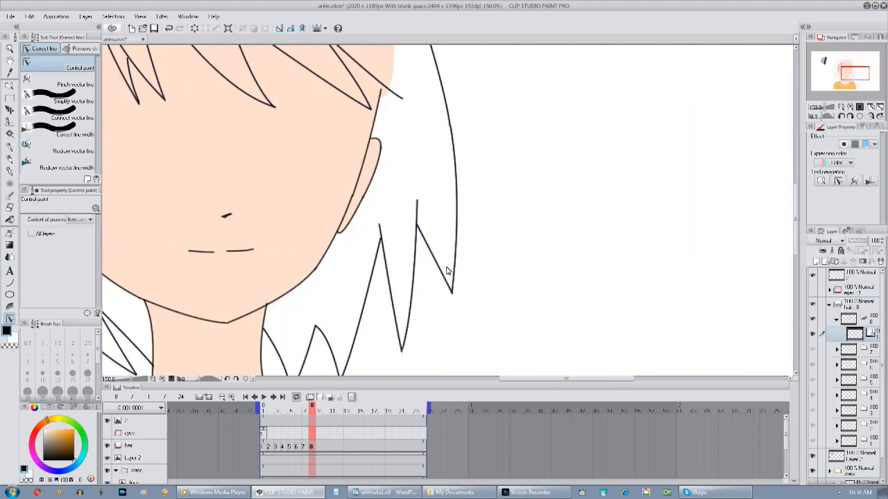
drag(452, 292, 466, 274)
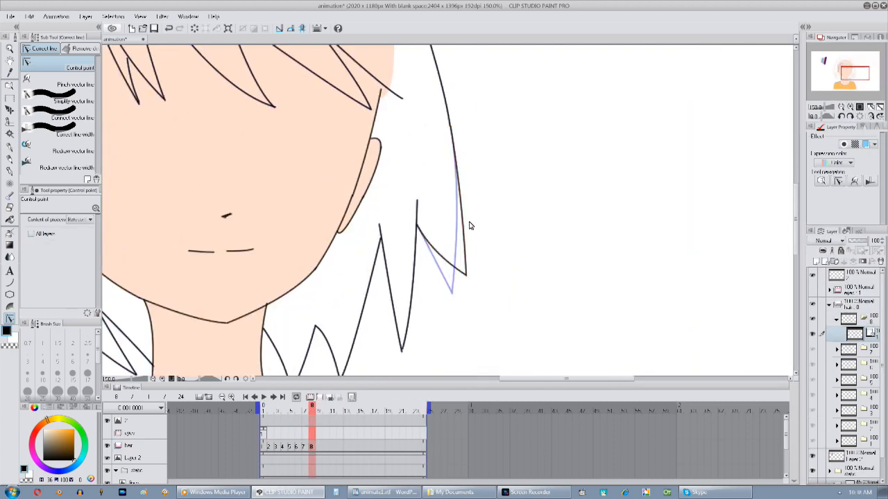
drag(463, 226, 449, 244)
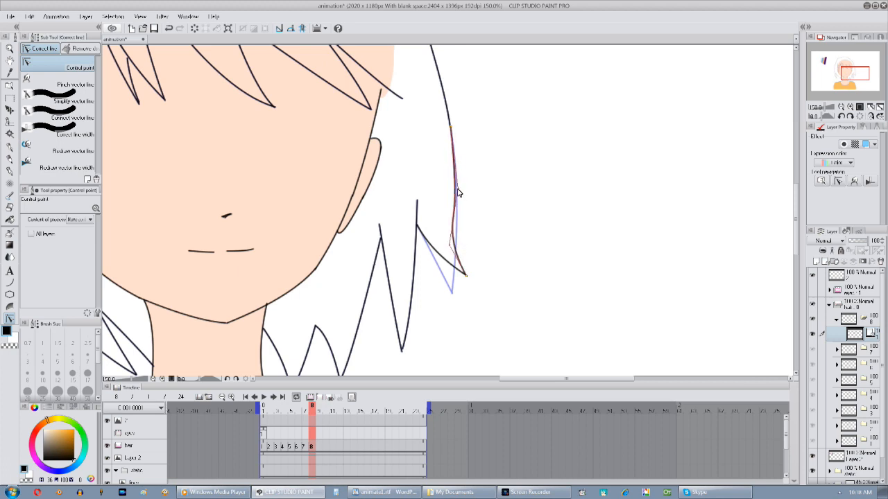
drag(466, 275, 472, 275)
drag(451, 237, 418, 221)
drag(409, 337, 425, 294)
drag(448, 179, 437, 251)
Shift the tip and peaks of cel 8's second right strand slightly right and refine the adjoining outer strand curve.
drag(375, 243, 377, 240)
drag(414, 240, 419, 239)
drag(410, 321, 414, 320)
drag(419, 240, 415, 236)
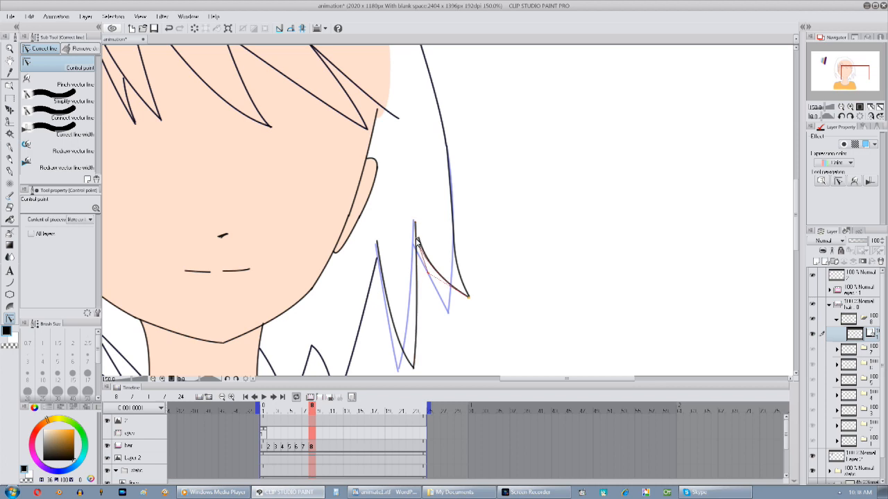
drag(440, 158, 427, 242)
drag(433, 230, 436, 229)
Shift the tips and peaks of cel 8's lower right strands beside the neck toward the right.
drag(444, 333, 469, 232)
drag(410, 353, 426, 350)
drag(390, 239, 393, 237)
drag(389, 340, 430, 245)
drag(391, 287, 407, 285)
drag(391, 287, 408, 285)
drag(366, 233, 371, 227)
drag(341, 297, 362, 297)
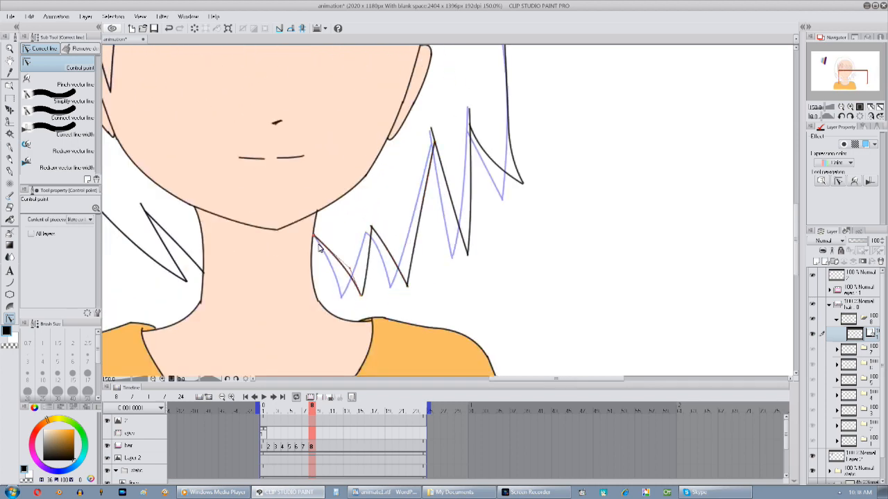
key(u)
key(y)
Move cel 8's lower left strand peaks and tips, beside the neck and at the outer edge, toward the right.
drag(138, 217, 150, 234)
drag(156, 228, 170, 226)
drag(152, 221, 169, 221)
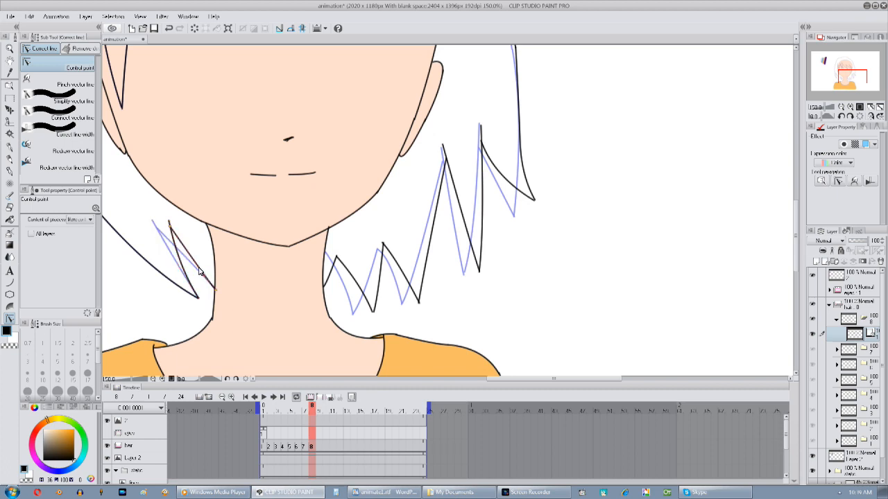
drag(177, 282, 210, 289)
drag(198, 277, 311, 334)
drag(162, 189, 173, 186)
drag(162, 190, 173, 187)
drag(181, 317, 191, 316)
drag(181, 317, 192, 316)
drag(153, 261, 158, 260)
Shift the tip of cel 8's clipped left strand right and adjust the short hair line above the left ear.
scroll(224, 219, up, 4)
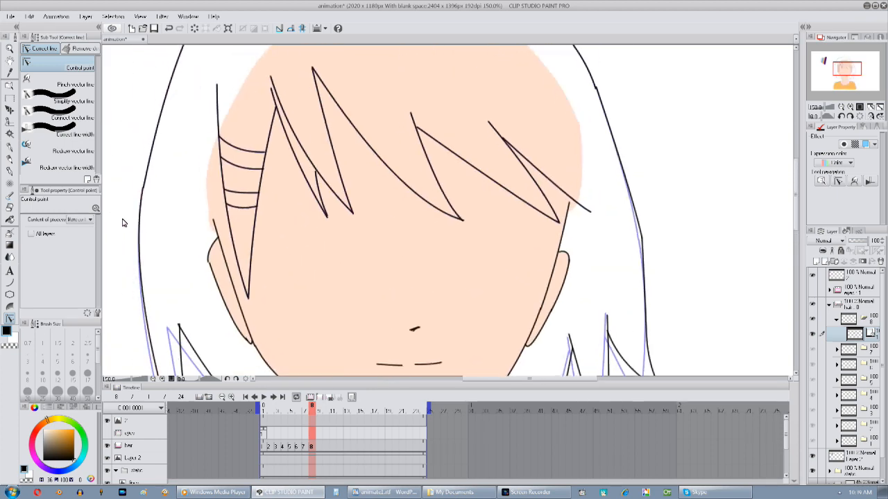
click(308, 412)
click(836, 350)
key(u)
drag(214, 229, 213, 236)
click(212, 235)
key(Right)
drag(229, 193, 212, 236)
click(211, 236)
key(y)
Move the tips and peak of cel 8's central fringe strands slightly toward the right.
drag(336, 156, 308, 142)
drag(316, 172, 320, 166)
drag(353, 213, 360, 209)
drag(353, 213, 334, 215)
drag(328, 217, 334, 215)
drag(320, 166, 325, 164)
drag(409, 198, 388, 220)
drag(442, 242, 446, 239)
drag(441, 243, 446, 240)
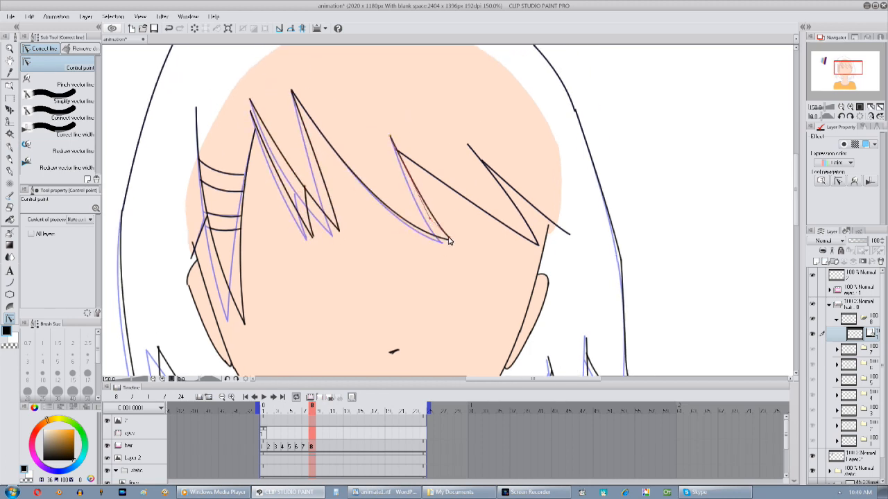
Nudge the curves and tips of cel 8's right fringe strands up and to the right.
drag(381, 227, 385, 223)
drag(510, 221, 435, 174)
drag(379, 164, 382, 160)
drag(464, 191, 468, 188)
drag(521, 291, 575, 259)
Turn off onion skin and play the hair animation from frame 1 with the whole head in view.
key(ctrl+minus)
click(351, 398)
key(ctrl+minus)
click(264, 410)
click(263, 398)
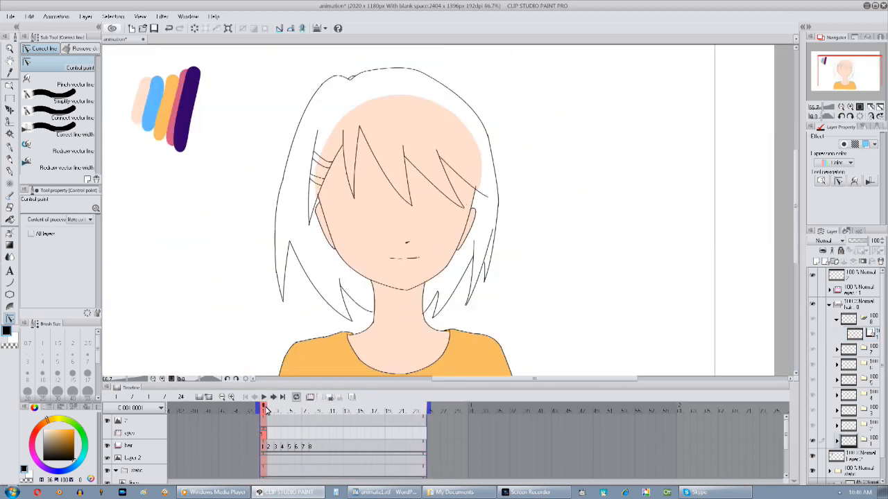
Duplicate hair cel 8 as cel 9, assign it to frame 9, and select the copy's line layer.
click(321, 447)
right_click(841, 321)
click(829, 124)
right_click(320, 446)
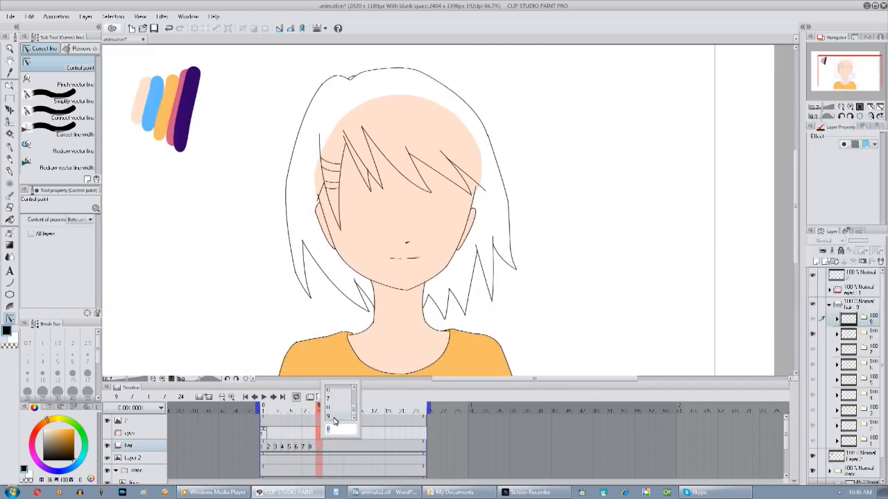
click(333, 422)
click(855, 334)
Shift the tips and peaks of cel 9's lower right strands, from the outer edge to the neck, rightward.
scroll(510, 222, up, 2)
drag(521, 328, 528, 327)
drag(470, 269, 476, 266)
drag(480, 329, 518, 257)
drag(479, 293, 489, 271)
drag(464, 325, 477, 320)
drag(404, 357, 413, 357)
drag(368, 298, 371, 293)
drag(362, 372, 380, 309)
drag(335, 255, 342, 253)
Move cel 9's lower left strands and the left hair outline toward the right.
drag(322, 321, 418, 348)
drag(267, 252, 278, 255)
drag(300, 320, 309, 321)
drag(152, 164, 205, 225)
drag(208, 317, 214, 251)
drag(213, 313, 230, 317)
drag(179, 257, 211, 317)
drag(179, 108, 201, 173)
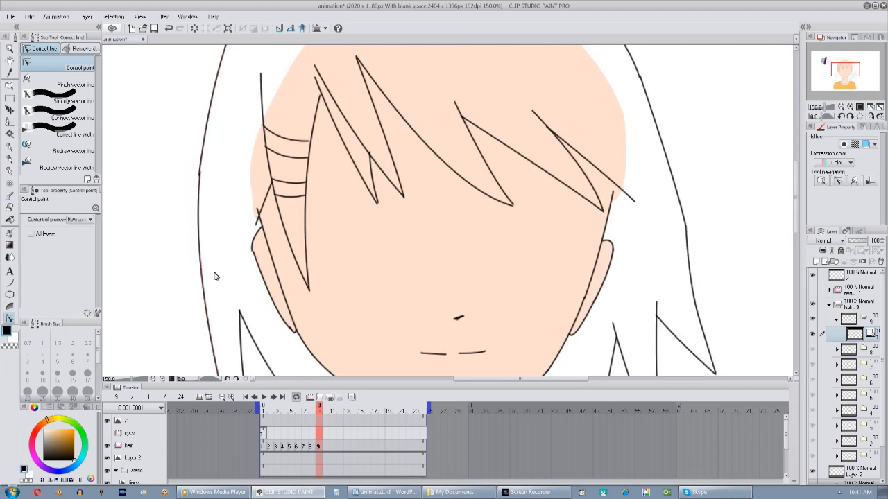
drag(215, 275, 249, 344)
Turn on onion skin and shift cel 9's right fringe strand tips slightly up and to the right.
drag(640, 262, 529, 250)
click(351, 397)
drag(368, 371, 386, 285)
drag(386, 222, 367, 368)
drag(518, 233, 522, 228)
drag(525, 276, 530, 271)
drag(524, 277, 529, 271)
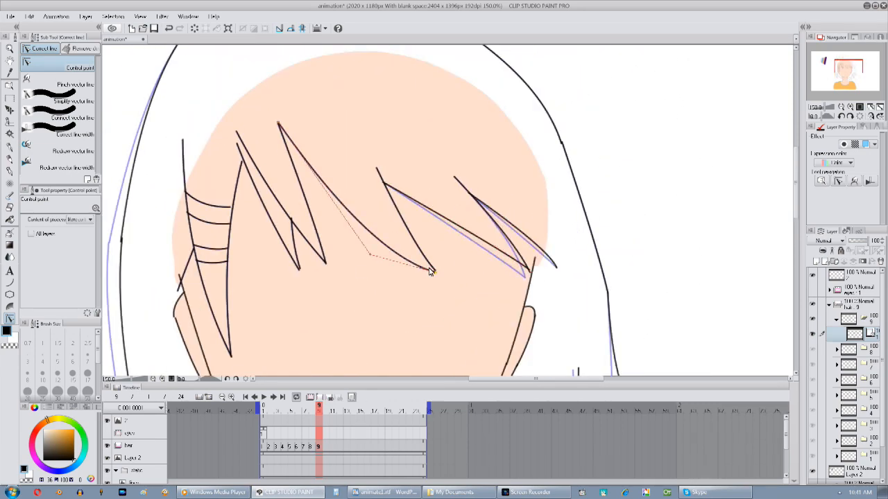
Move the tips and long curve of cel 9's central fringe strands toward the right.
drag(434, 271, 446, 271)
drag(434, 270, 446, 270)
drag(375, 246, 382, 240)
drag(325, 264, 333, 264)
mouse_move(326, 264)
mouse_down()
mouse_move(333, 264)
mouse_move(309, 271)
mouse_up()
drag(299, 269, 309, 271)
Adjust cel 9's clipped left strand and realign the ends of its hair clip lines with the strand edges.
drag(244, 281, 252, 236)
drag(228, 214, 208, 215)
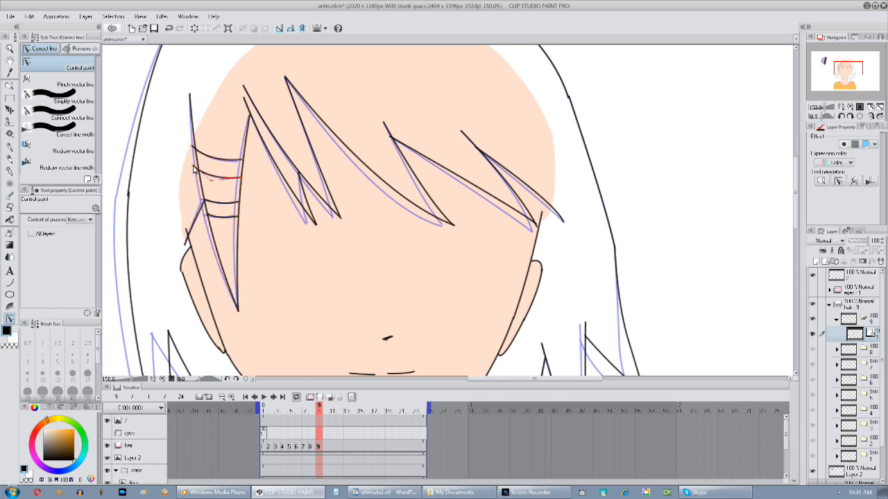
drag(256, 198, 236, 253)
click(529, 493)
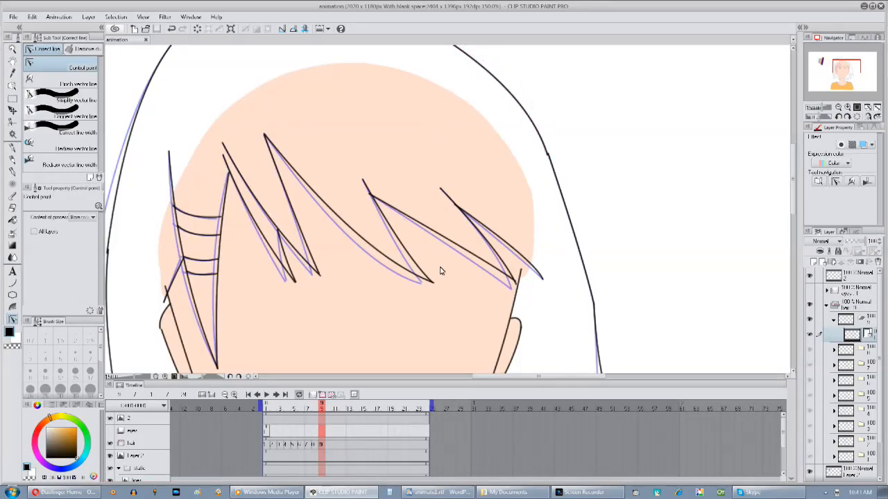
Zoom out and scrub the timeline from frame 1 through frame 9 to examine the hair motion.
scroll(428, 217, down, 6)
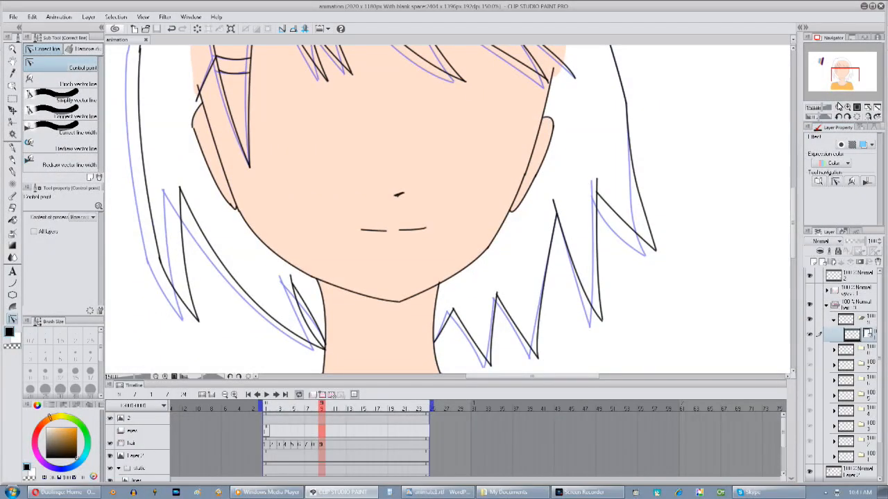
click(840, 107)
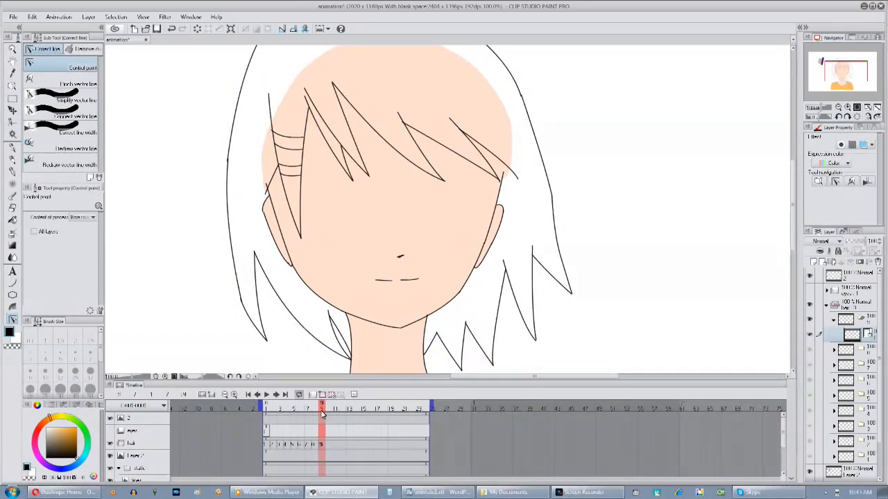
drag(319, 409, 331, 445)
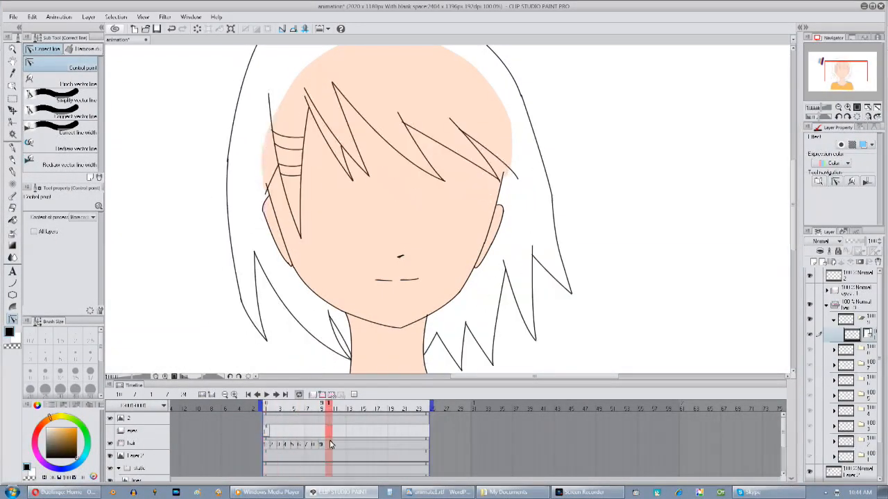
click(834, 320)
click(872, 319)
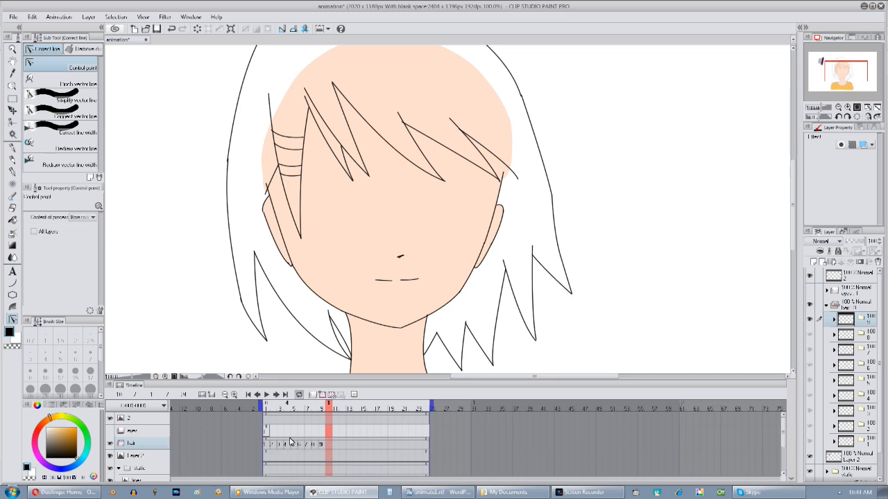
click(268, 409)
mouse_move(274, 411)
mouse_down()
mouse_move(317, 420)
mouse_move(267, 429)
mouse_move(342, 431)
mouse_up()
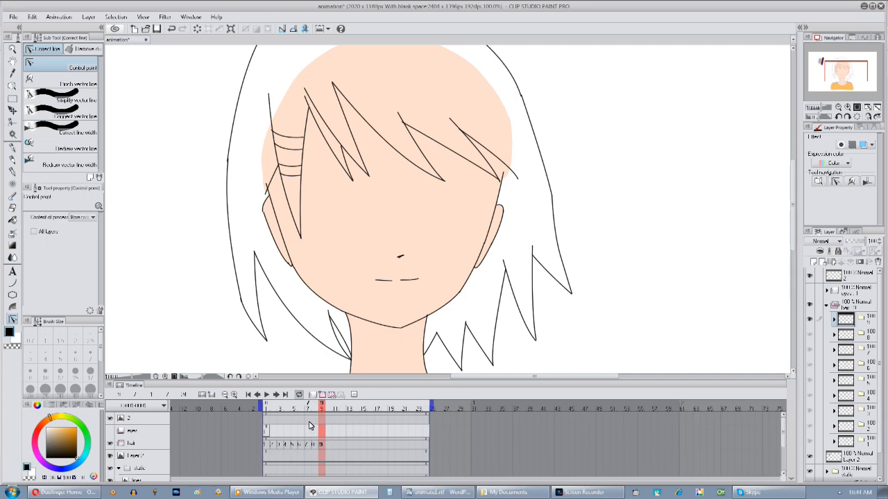
Duplicate hair cel 9 onto frame 10 and select the copy's line layer.
mouse_move(320, 413)
mouse_down()
mouse_move(326, 417)
mouse_move(307, 433)
mouse_move(340, 447)
mouse_move(265, 434)
mouse_move(328, 427)
mouse_up()
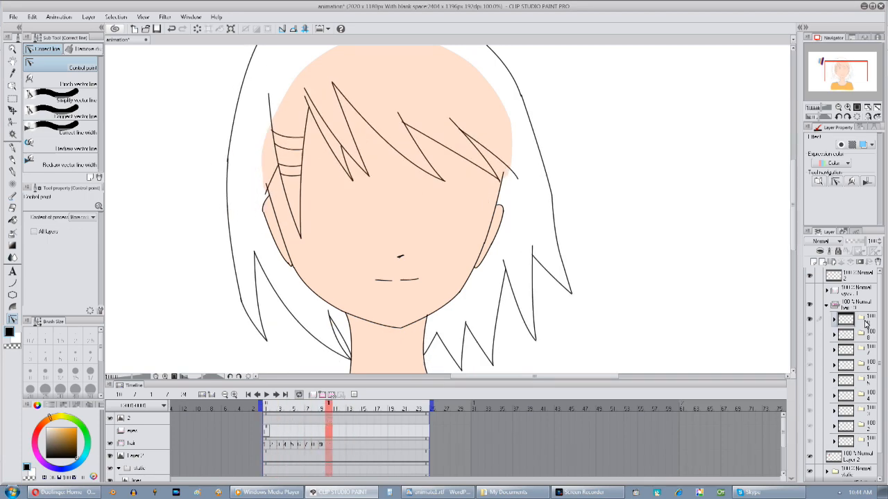
click(834, 330)
drag(531, 306, 512, 345)
click(834, 320)
click(851, 335)
Nudge cel 10's fringe strand tips and the clipped left strand slightly toward the right.
scroll(440, 350, up, 1)
drag(430, 216, 431, 213)
drag(347, 215, 349, 210)
drag(256, 209, 292, 224)
drag(317, 253, 354, 263)
drag(262, 185, 279, 160)
drag(250, 305, 254, 307)
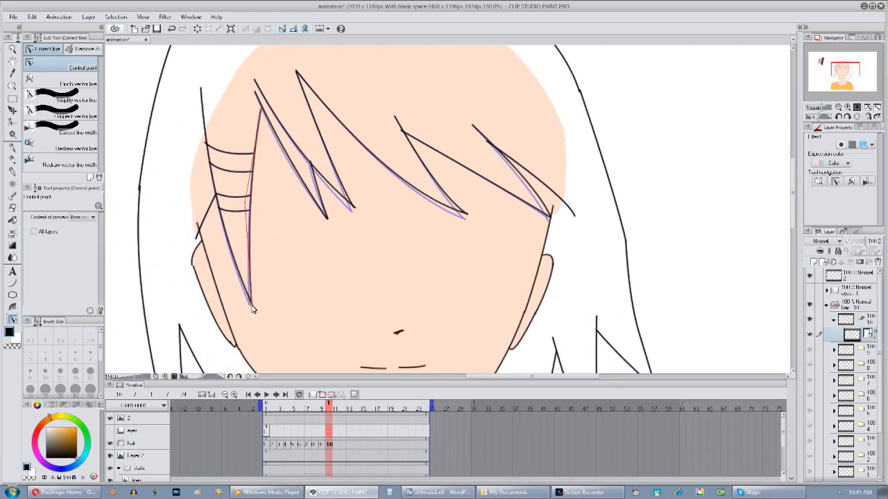
Shift cel 10's lower left strand tips and peaks slightly to the right.
drag(201, 278, 255, 157)
drag(239, 301, 243, 301)
drag(213, 277, 216, 283)
drag(264, 299, 262, 285)
drag(292, 294, 297, 291)
Make small adjustments to the tips and peaks of cel 10's lower right strands.
drag(444, 320, 431, 302)
drag(482, 313, 484, 315)
drag(512, 324, 534, 317)
drag(556, 314, 558, 310)
drag(648, 228, 562, 269)
Duplicate hair cel 10 onto frame 11 and select the copy's line layer.
drag(560, 216, 590, 339)
click(845, 319)
click(336, 444)
drag(516, 307, 494, 240)
click(851, 335)
Nudge the tips of cel 11's fringe strands slightly up and to the right.
drag(463, 135, 466, 132)
drag(412, 143, 414, 140)
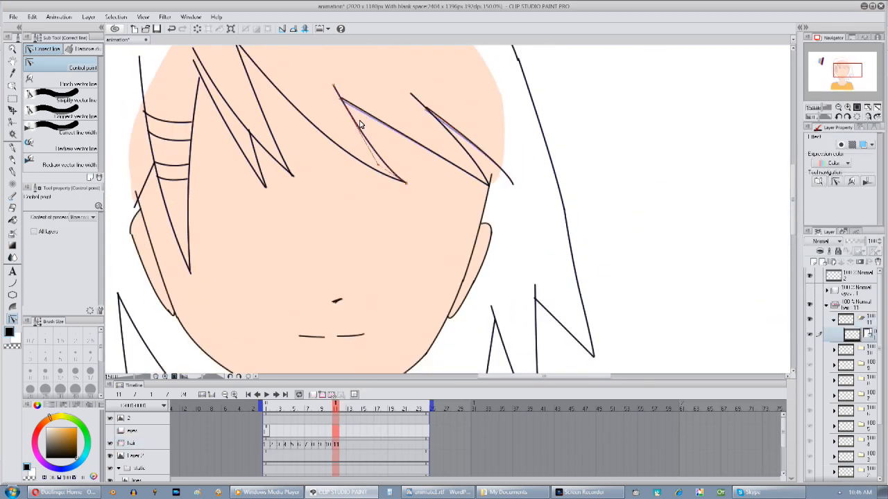
drag(360, 124, 363, 122)
drag(349, 163, 353, 158)
drag(490, 186, 492, 183)
mouse_move(339, 197)
mouse_down()
mouse_move(379, 212)
mouse_move(334, 189)
mouse_up()
Shift cel 11's clipped left strand and its tip slightly up and to the right.
drag(296, 174, 270, 146)
drag(239, 94, 241, 92)
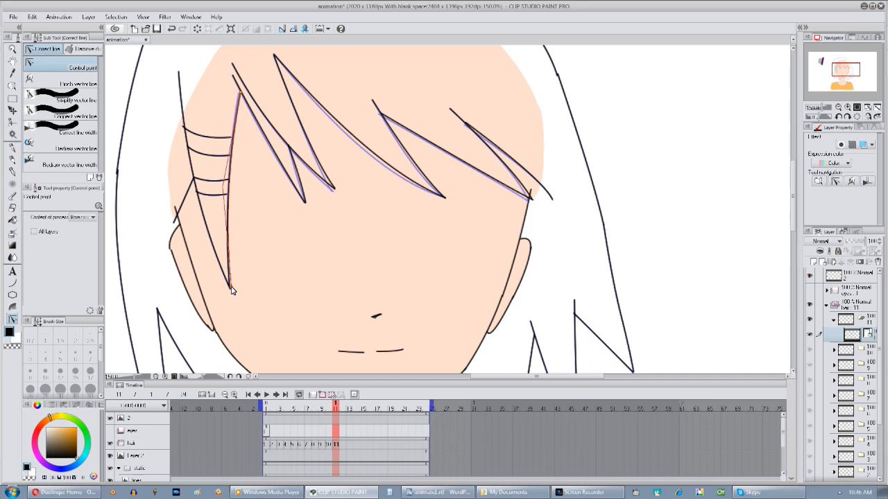
drag(231, 287, 233, 285)
drag(208, 208, 218, 216)
drag(193, 136, 196, 135)
drag(205, 201, 208, 199)
Move the tips and curves of cel 11's lower left strands slightly to the right.
drag(201, 347, 215, 209)
drag(163, 249, 165, 247)
drag(212, 267, 208, 250)
drag(251, 276, 253, 274)
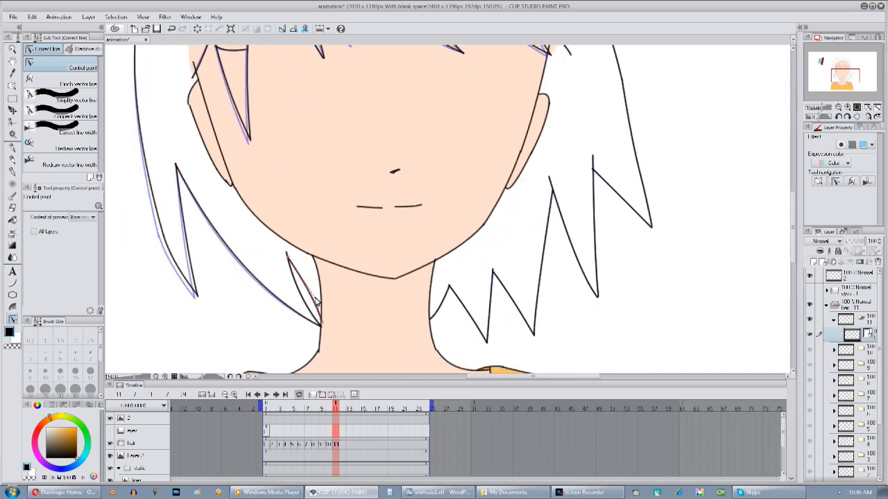
drag(316, 302, 317, 300)
drag(302, 298, 304, 296)
Nudge the tips and peaks of cel 11's lower right strands slightly up and to the right.
drag(354, 298, 342, 281)
drag(481, 253, 483, 252)
drag(523, 318, 525, 315)
drag(541, 173, 542, 170)
drag(586, 280, 589, 278)
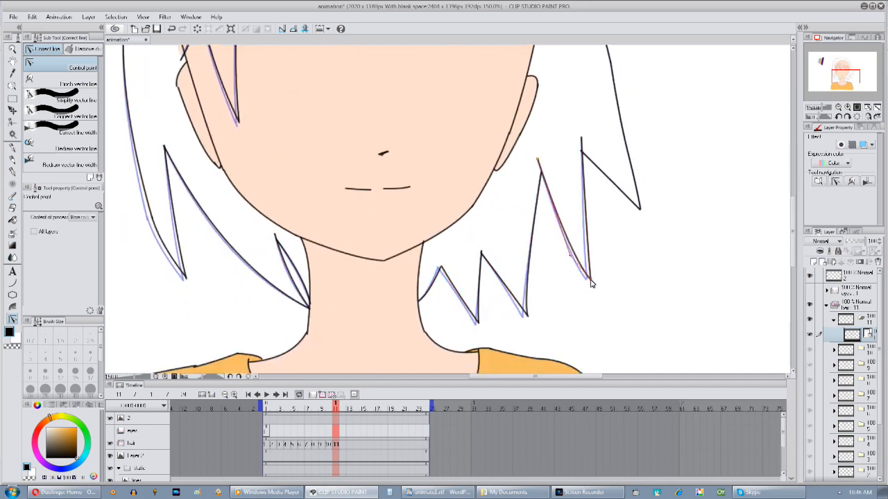
drag(589, 233, 565, 281)
drag(556, 200, 558, 198)
drag(614, 257, 617, 255)
Duplicate hair cel 11 onto frame 12 and select the copy's line layer.
drag(616, 144, 688, 249)
right_click(847, 320)
click(796, 127)
click(834, 320)
click(852, 335)
Nudge cel 12's left fringe strands and the tip of the clipped strand slightly up and to the right.
drag(447, 179, 357, 182)
drag(252, 161, 256, 159)
drag(273, 192, 252, 174)
drag(247, 217, 274, 169)
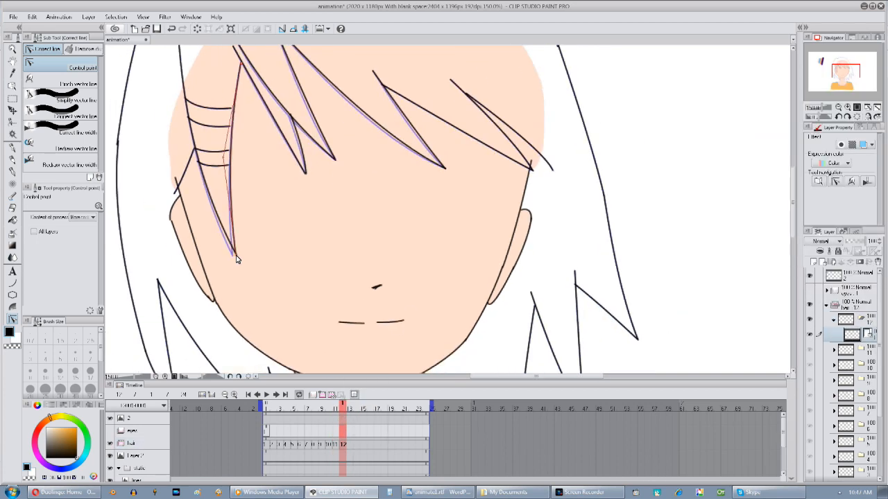
drag(236, 258, 238, 256)
Shift cel 12's lower left strand tips and the small neck strand slightly to the right.
drag(238, 261, 258, 157)
drag(192, 269, 195, 267)
drag(185, 280, 187, 278)
drag(242, 300, 244, 297)
drag(319, 308, 320, 307)
Make small up-and-right adjustments to the tips of cel 12's lower right strands.
drag(347, 325, 337, 298)
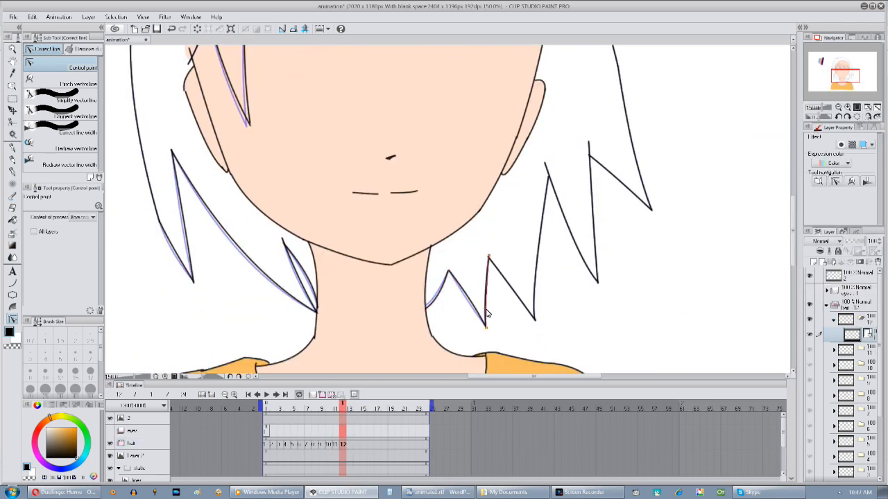
drag(483, 315, 485, 312)
drag(527, 309, 529, 307)
drag(534, 298, 537, 296)
drag(594, 262, 597, 260)
drag(650, 209, 652, 208)
Adjust the tips of cel 12's right fringe strands slightly up and to the right.
drag(598, 76, 596, 252)
drag(528, 207, 531, 205)
drag(557, 205, 560, 203)
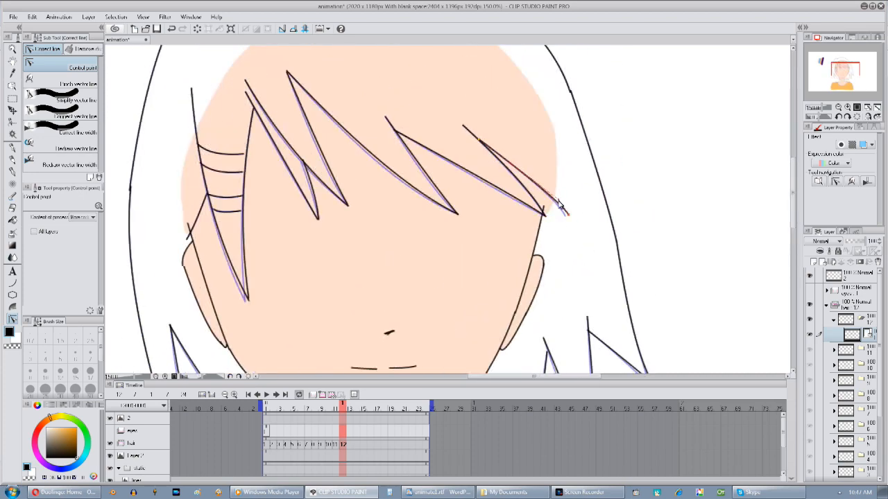
Turn off onion skin and play back the hair animation through frame 12.
scroll(419, 164, down, 2)
click(354, 394)
click(266, 395)
click(266, 394)
Assign hair cels 11 down to 1 in reverse order to frames 13 through 23 and play the animation.
right_click(352, 444)
click(357, 418)
right_click(356, 444)
click(365, 407)
right_click(364, 443)
click(373, 407)
right_click(371, 444)
click(379, 408)
right_click(377, 444)
click(385, 406)
click(408, 400)
right_click(405, 444)
click(414, 399)
right_click(413, 445)
click(420, 398)
right_click(418, 444)
click(428, 390)
click(266, 394)
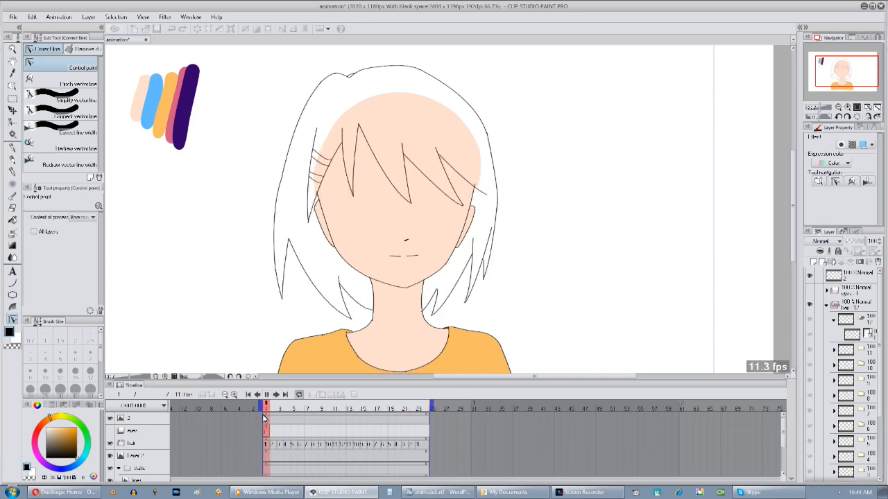
Collapse the hair folder and return the timeline to frame 1.
click(834, 319)
click(826, 305)
click(851, 309)
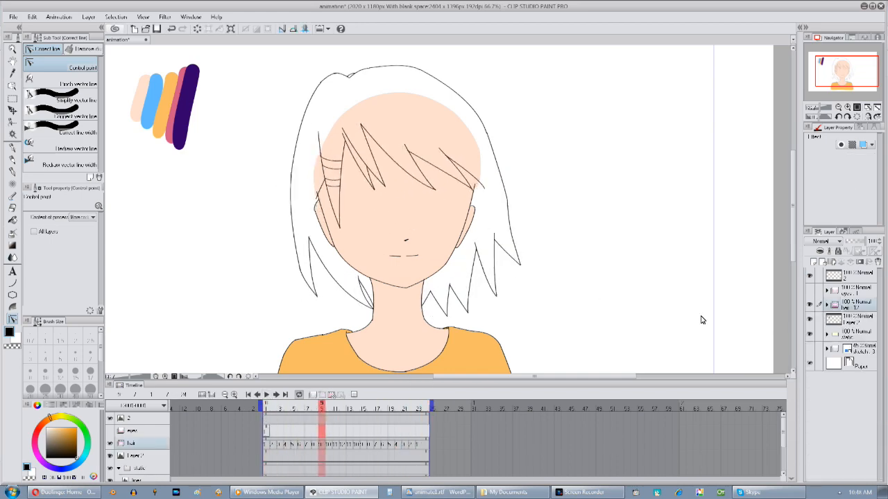
drag(418, 322, 449, 306)
click(267, 409)
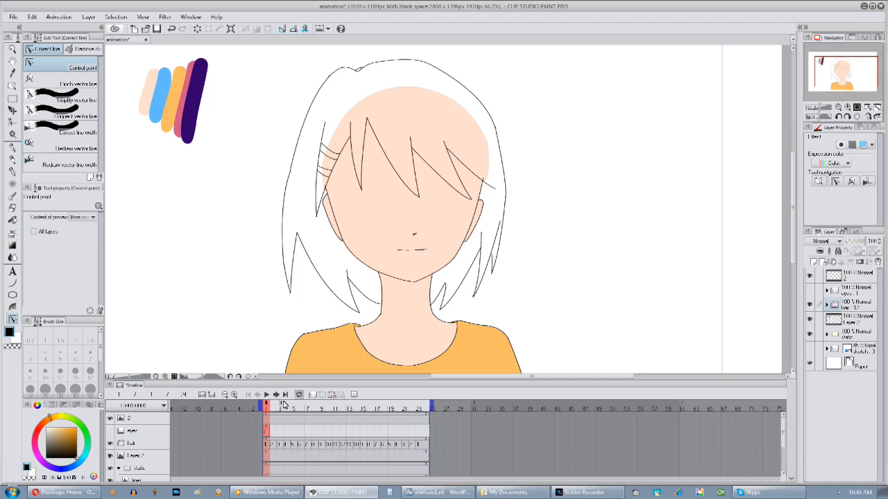
Add a new raster layer to hair cel 1 and place it beneath the line layer.
click(825, 305)
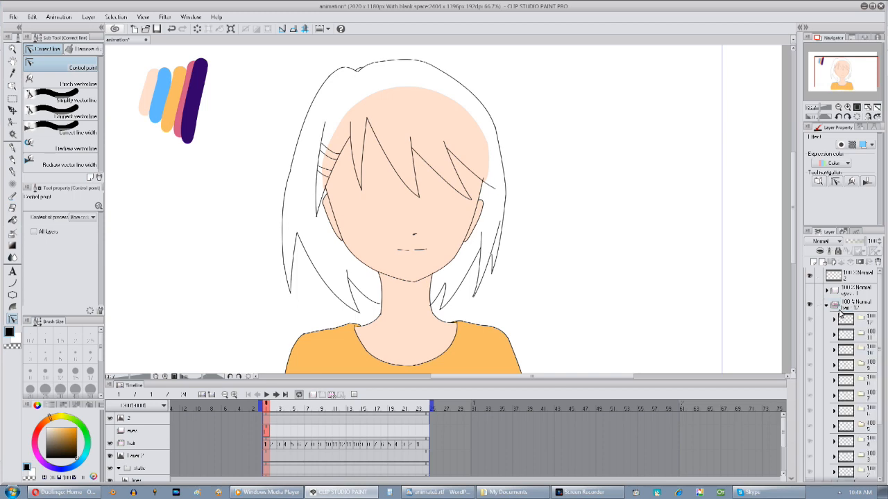
scroll(877, 444, down, 3)
click(834, 416)
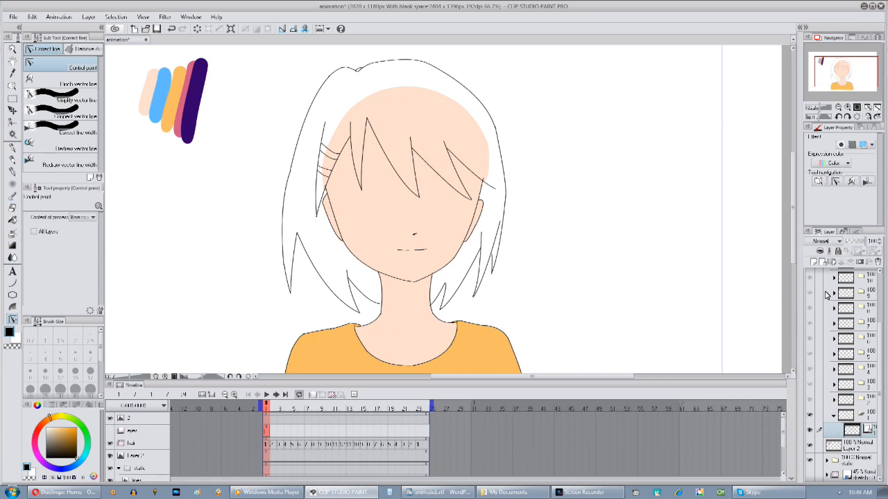
click(820, 262)
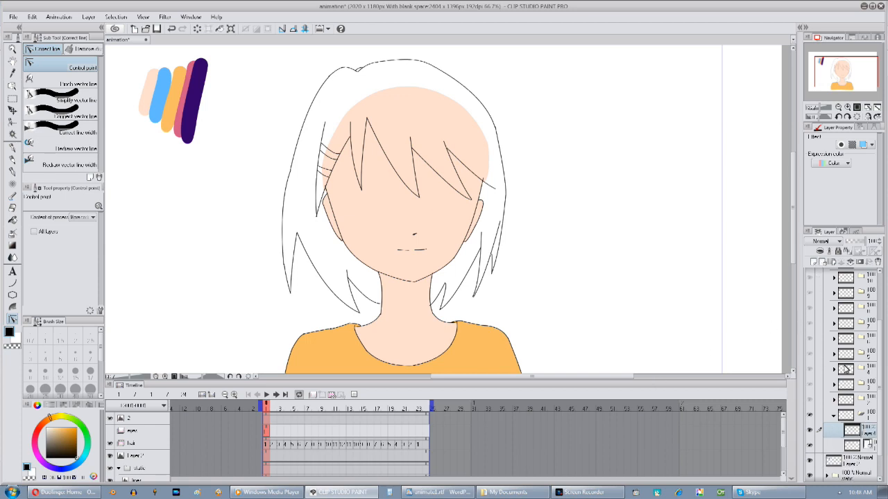
click(859, 447)
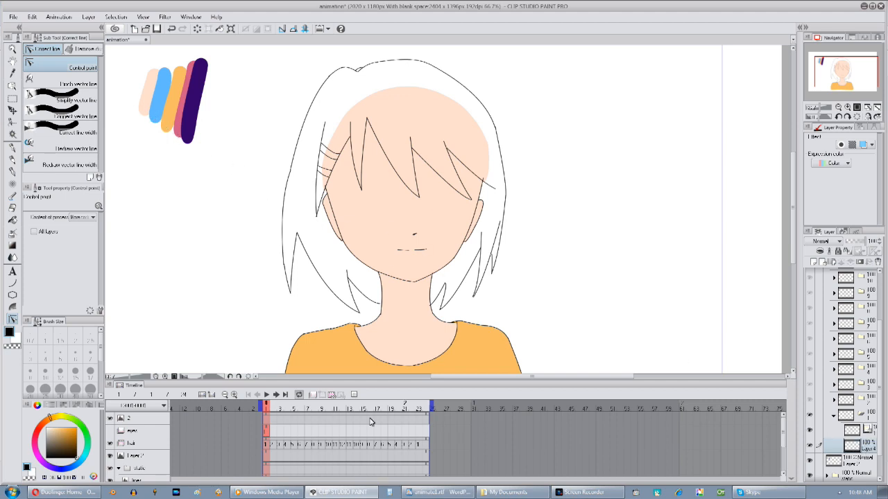
Fill cel 1's hair with the palette's light blue and its hair clips with the orange.
click(12, 219)
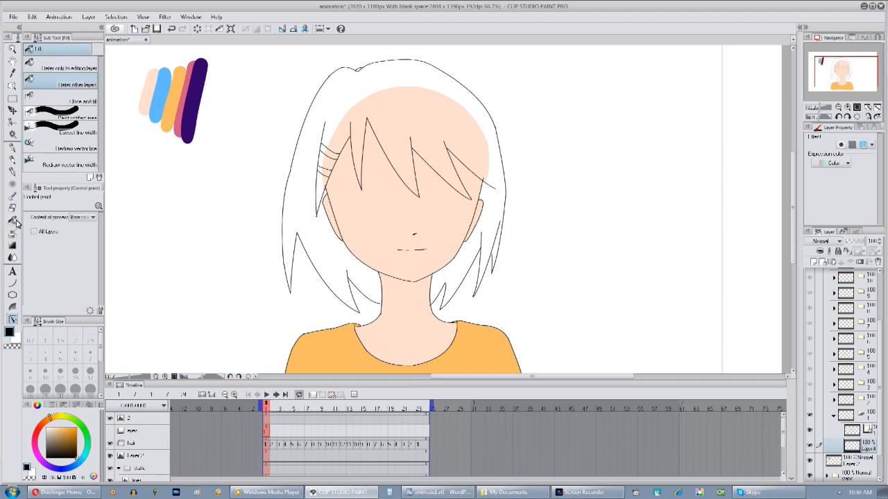
alt+click(157, 104)
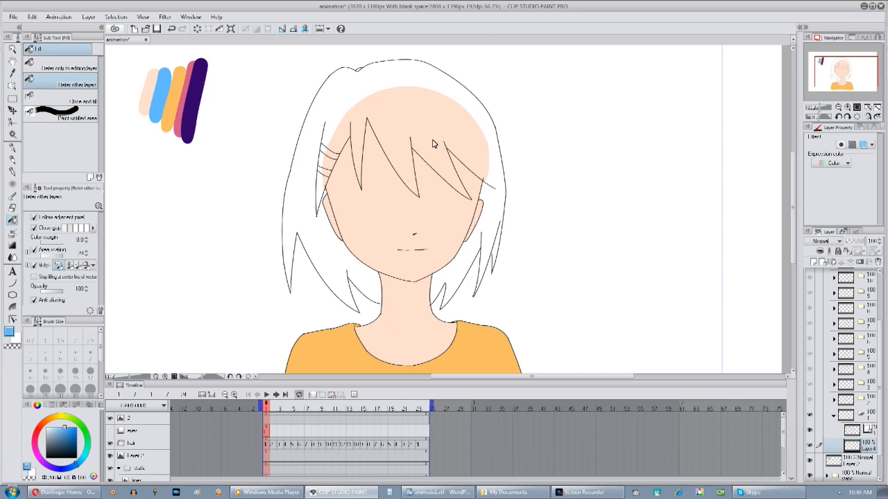
click(305, 170)
click(320, 194)
click(328, 163)
click(362, 159)
alt+click(171, 92)
click(325, 172)
click(330, 151)
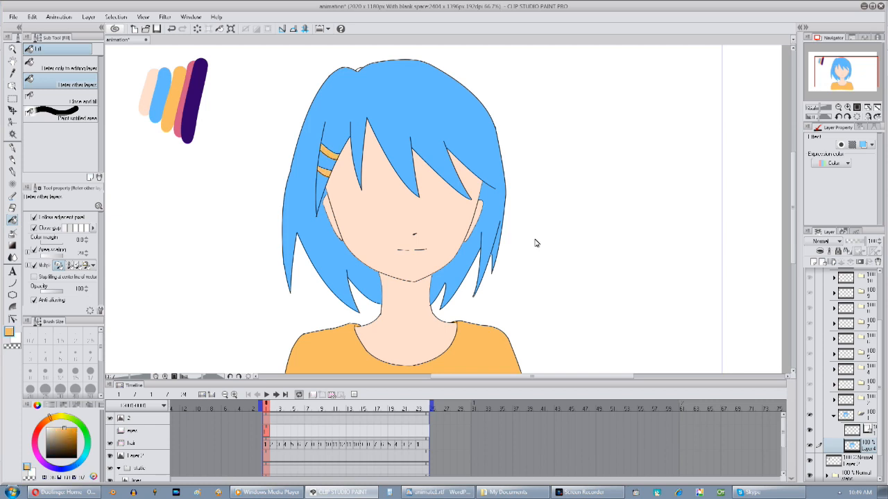
Add a color layer beneath hair cel 2's lines and fill the clips orange and the hair light blue.
click(273, 444)
click(813, 262)
drag(860, 414, 860, 435)
click(318, 171)
alt+click(150, 92)
click(298, 153)
click(388, 114)
click(315, 175)
On frame 3, add a color layer beneath hair cel 3's lines and fill the hair light blue.
click(834, 402)
click(280, 445)
click(813, 262)
drag(860, 400, 860, 421)
click(346, 167)
click(318, 181)
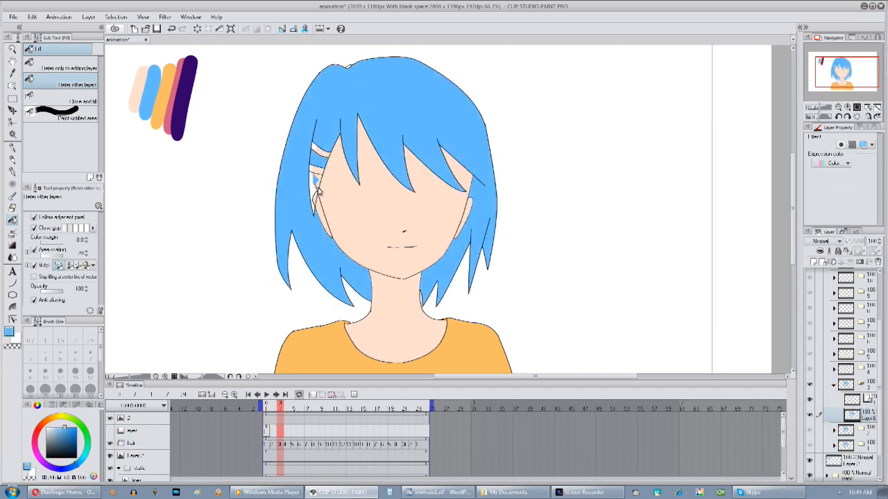
With the fill's color margin set to 5.0, fill cel 3's remaining left strand area blue and sample the orange swatch.
click(87, 239)
click(315, 201)
drag(166, 93, 144, 102)
alt+click(145, 102)
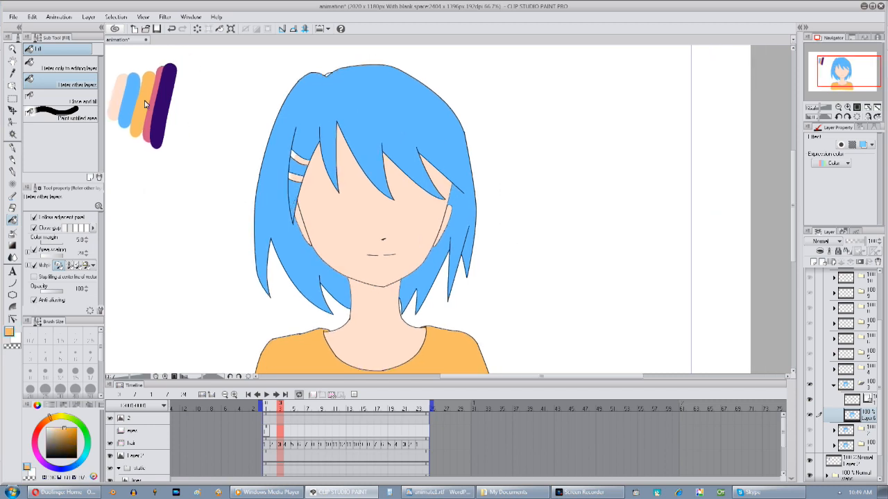
Add a color layer beneath hair cel 4's lines and fill the clips orange and the hair light blue.
click(834, 386)
click(286, 445)
click(813, 262)
drag(860, 385, 860, 406)
click(298, 181)
click(301, 160)
alt+click(131, 97)
click(302, 117)
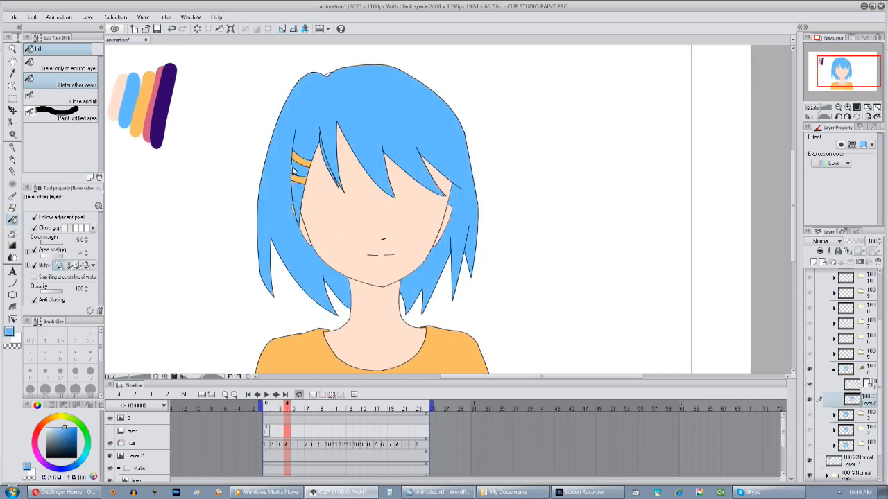
Add a color layer beneath hair cel 5's lines and fill the hair light blue and the clips orange.
click(834, 370)
click(292, 444)
click(814, 262)
drag(860, 370, 861, 392)
click(333, 115)
click(283, 152)
click(301, 198)
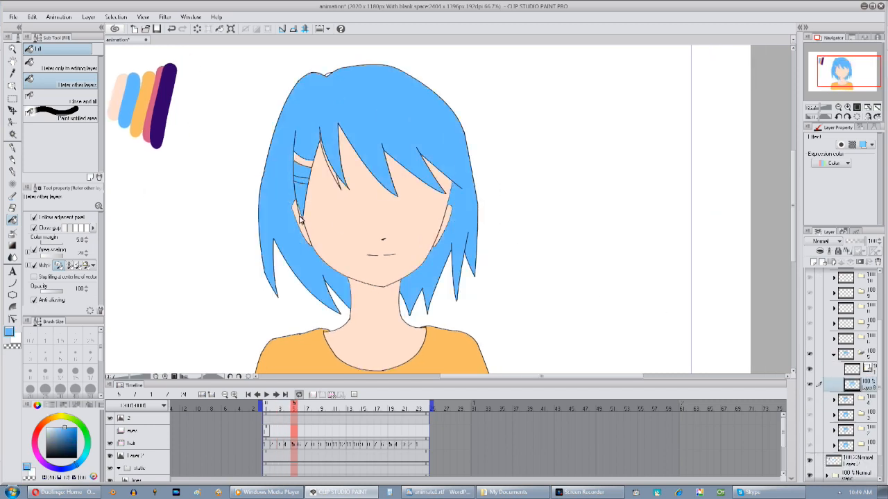
alt+click(143, 107)
click(302, 161)
click(300, 180)
On frame 6, add a new layer to hair cel 6 and place it beneath the line layer.
click(835, 355)
click(299, 444)
click(813, 262)
drag(860, 354, 860, 375)
Close the gap atop cel 6's left fringe strand with the pen, and fill the hair light blue and clips orange.
alt+click(131, 99)
key(ctrl+z)
key(p)
drag(319, 144, 324, 145)
key(g)
click(327, 124)
alt+click(143, 106)
click(304, 165)
click(303, 186)
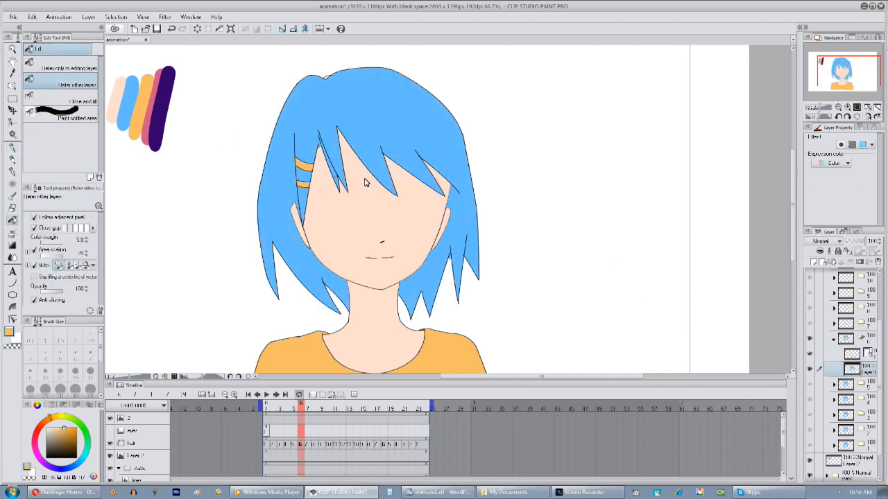
Add a color layer beneath hair cel 7's lines on frame 7 and fill the clips orange and the hair light blue.
click(834, 339)
click(307, 445)
click(814, 263)
drag(859, 338, 858, 359)
alt+click(131, 104)
click(300, 201)
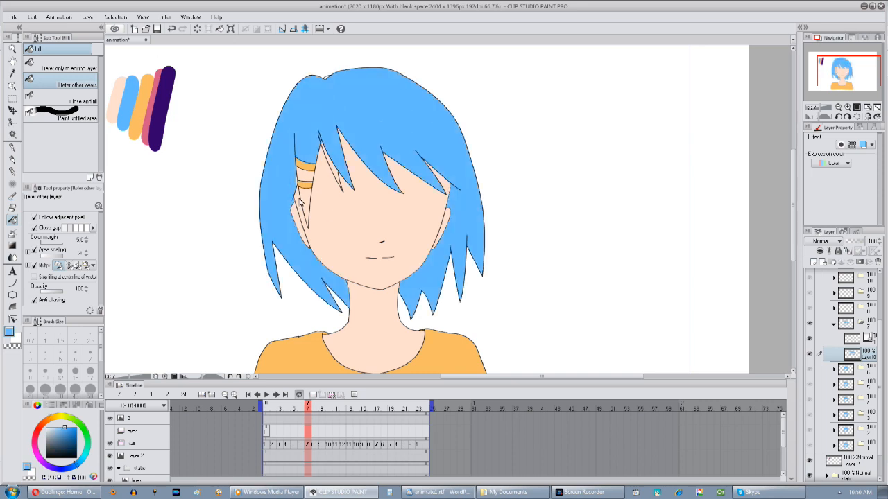
click(335, 178)
click(833, 324)
Add a color layer beneath hair cel 8's lines on frame 8 and fill the hair light blue and the clips orange.
click(314, 445)
click(814, 262)
drag(858, 323, 859, 343)
click(305, 111)
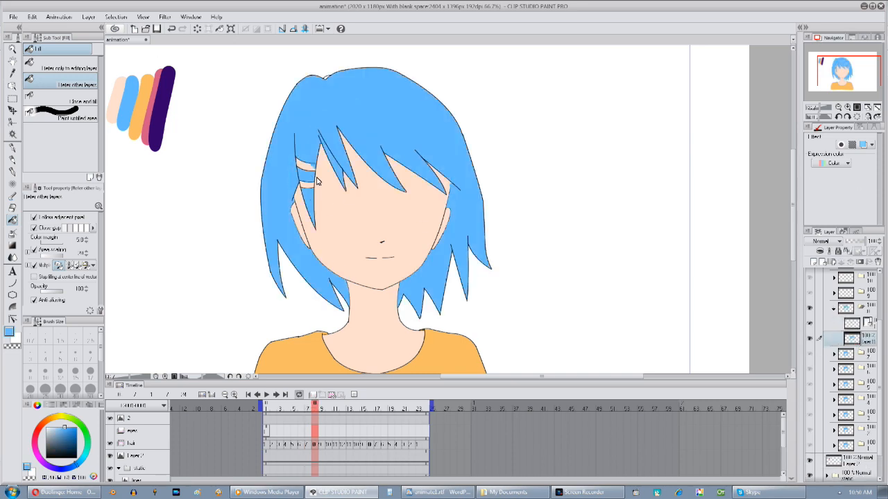
alt+click(138, 115)
click(306, 167)
click(308, 186)
click(834, 308)
Add a color layer beneath hair cel 9's lines on frame 9 and fill the hair light blue.
click(322, 444)
click(814, 262)
drag(859, 308, 859, 328)
alt+click(131, 104)
click(306, 111)
click(833, 293)
Add a color layer beneath hair cel 10's lines on frame 10 and fill the hair light blue.
click(329, 445)
click(814, 262)
drag(859, 293, 855, 358)
scroll(859, 313, up, 2)
click(330, 116)
click(283, 187)
alt+click(141, 116)
click(834, 337)
Add a color layer beneath hair cel 11's lines and fill the clips orange and the hair light blue.
click(835, 323)
click(860, 338)
click(813, 262)
click(308, 167)
click(309, 185)
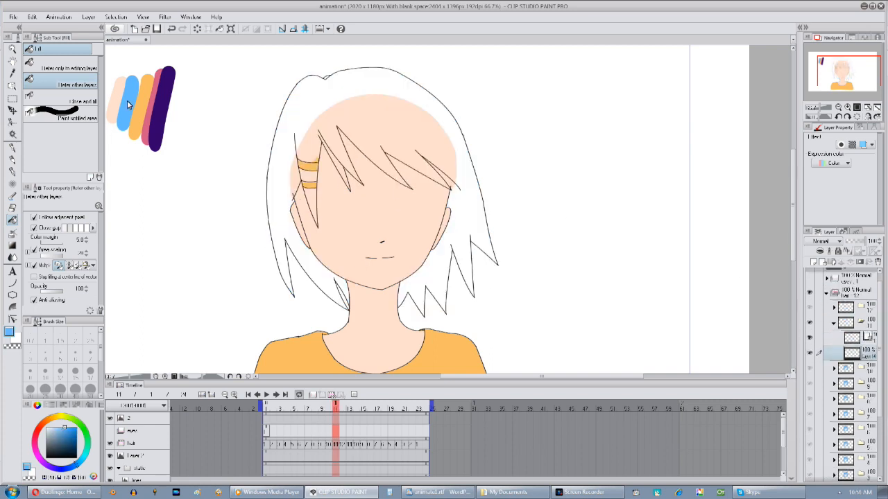
alt+click(125, 104)
click(309, 115)
click(833, 324)
On frame 12, fill the hair areas of hair cel 12 light blue.
click(834, 308)
click(343, 445)
click(283, 160)
click(316, 128)
click(309, 176)
click(310, 199)
Fill the two hair clips of cel 12 orange, covering any leftover gaps.
alt+click(147, 113)
click(310, 166)
click(309, 185)
alt+click(312, 149)
alt+click(307, 166)
click(313, 167)
drag(314, 167, 302, 161)
click(834, 308)
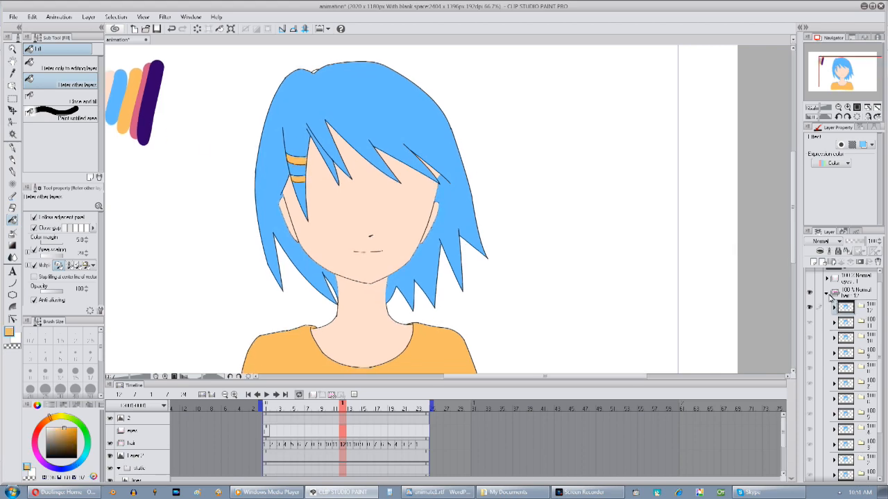
Play and scrub through the colored hair animation to check it, and return to frame 1.
click(826, 293)
click(248, 394)
click(267, 395)
click(269, 406)
drag(270, 408, 299, 430)
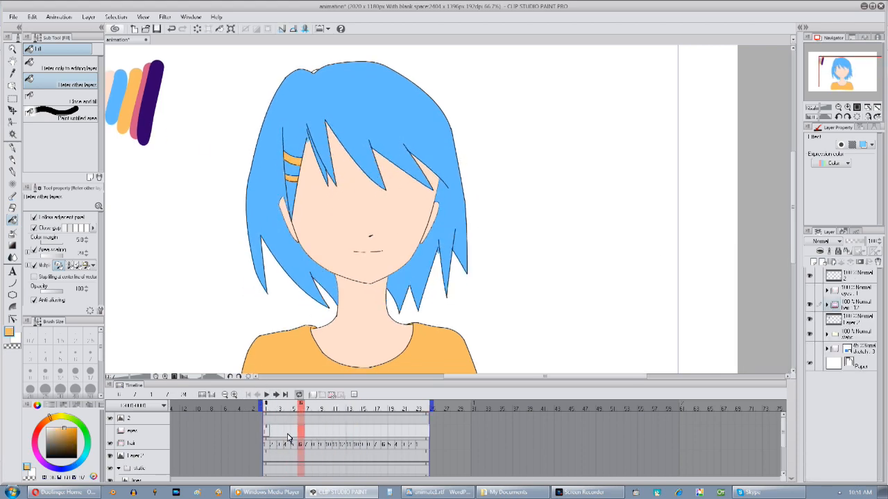
click(267, 395)
click(343, 408)
click(266, 407)
Make the eyes animation folder the active layer and save the file.
click(810, 291)
click(855, 291)
key(ctrl+s)
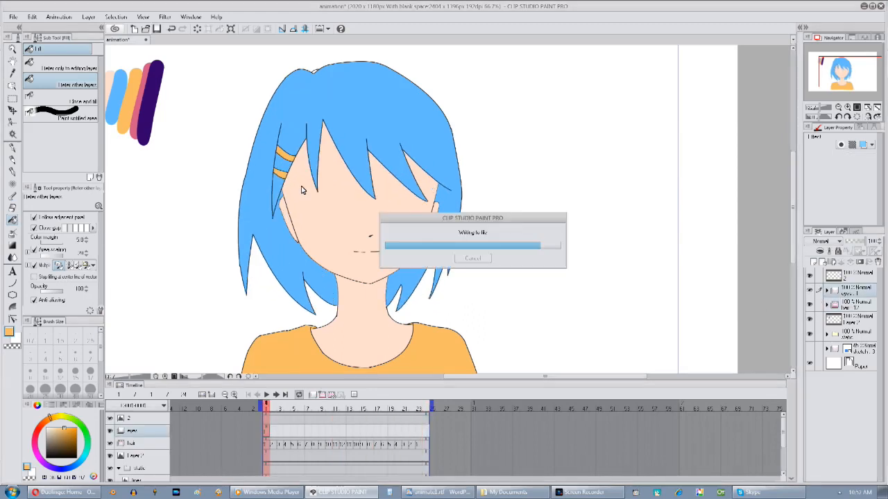
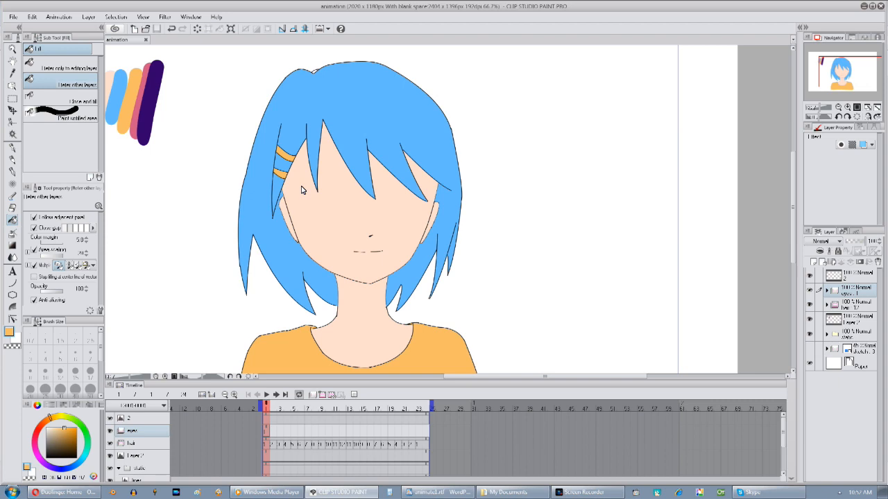
Hide the hair and static folders and show the sketch folder, keeping the eyes folder visible.
drag(408, 267, 410, 256)
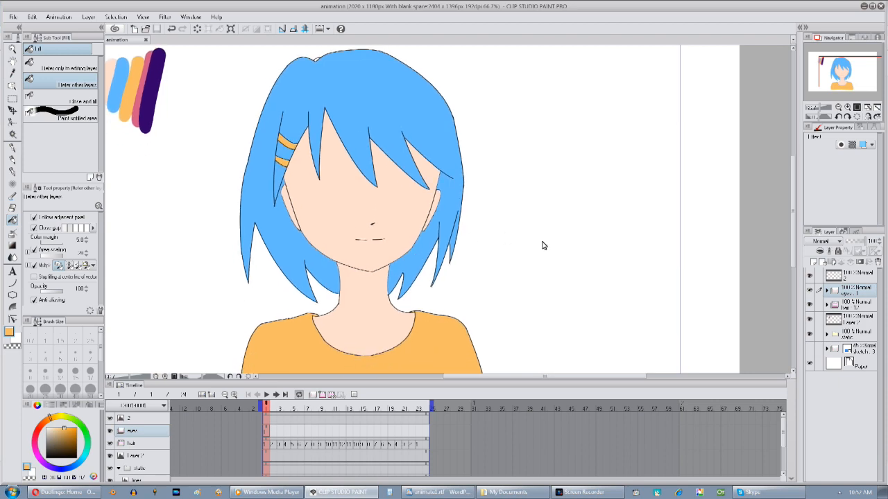
drag(810, 290, 810, 305)
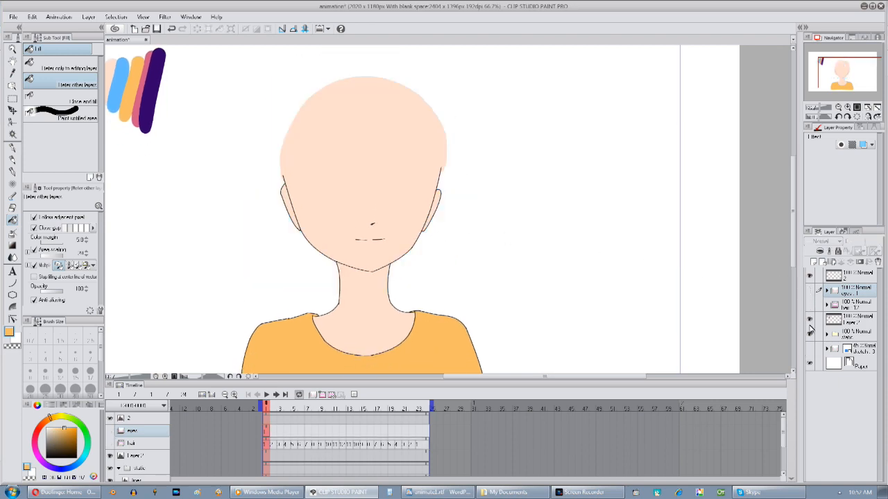
drag(810, 362, 810, 334)
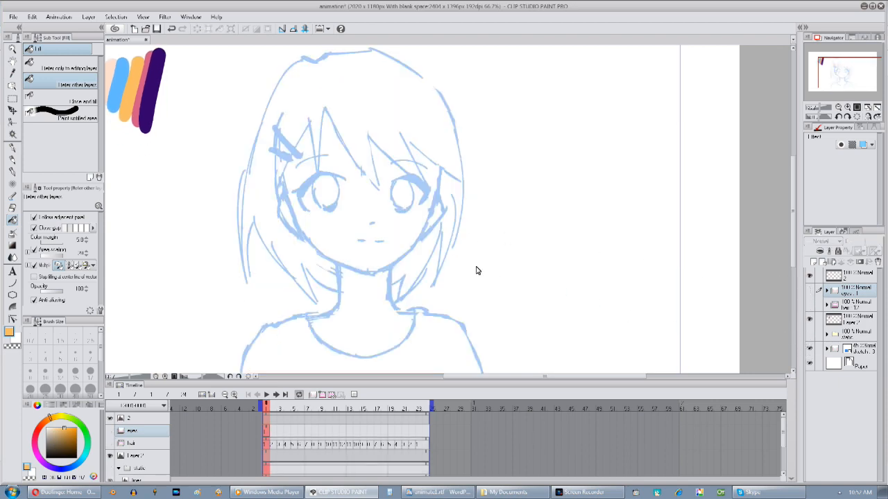
drag(475, 271, 477, 275)
click(809, 292)
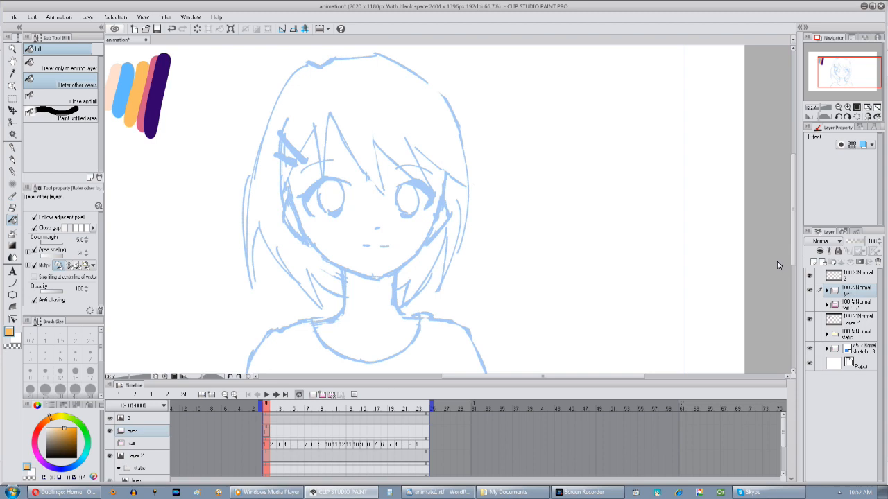
Select the vector layer in eyes cel 1 and set up a black Curve tool for inking the sketched eyes.
click(833, 298)
click(835, 308)
click(850, 320)
click(847, 107)
click(848, 107)
drag(439, 177, 638, 188)
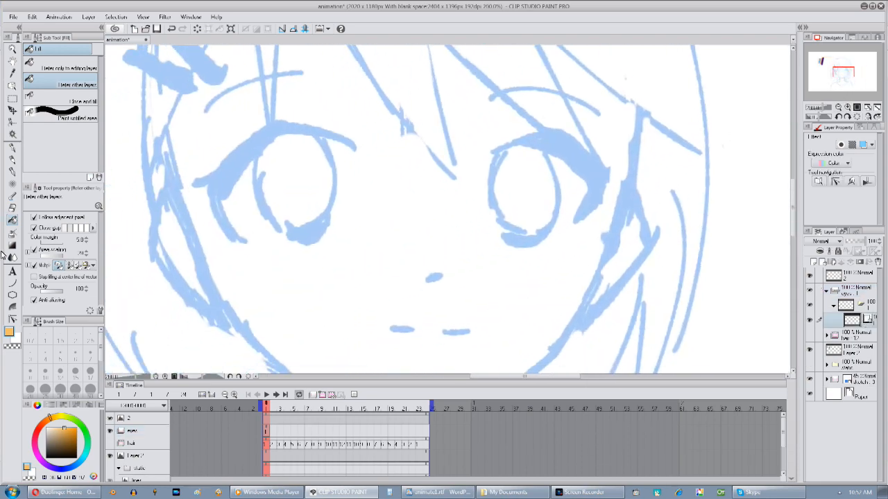
click(12, 283)
click(76, 458)
Ink the left eye's upper lash outline, outer lash and short line beneath the iris with curves.
click(847, 107)
drag(523, 178, 730, 183)
mouse_move(549, 134)
mouse_down()
mouse_move(386, 89)
mouse_move(254, 192)
mouse_up()
mouse_move(264, 178)
mouse_down()
mouse_move(209, 210)
mouse_move(326, 319)
mouse_up()
drag(557, 121, 535, 125)
mouse_move(536, 124)
mouse_down()
mouse_move(384, 109)
mouse_move(283, 201)
mouse_up()
drag(283, 201, 325, 320)
drag(458, 291, 409, 250)
mouse_move(371, 282)
mouse_down()
mouse_move(436, 270)
mouse_move(372, 283)
mouse_up()
mouse_move(646, 291)
mouse_down()
mouse_move(506, 293)
mouse_move(316, 352)
mouse_up()
drag(432, 164, 564, 117)
Copy and paste the left eye's inked lashes, flip the copy horizontally and move it onto the right eye.
click(12, 99)
drag(248, 129, 417, 271)
key(ctrl+c)
key(ctrl+v)
key(ctrl+t)
click(52, 218)
mouse_move(381, 190)
mouse_down()
mouse_move(583, 192)
mouse_move(567, 190)
mouse_up()
click(79, 218)
Free-transform the mirrored lashes by their corners and edges to fit the sketched right eye.
click(32, 17)
click(202, 219)
drag(435, 129, 446, 130)
drag(435, 271, 446, 264)
drag(603, 199, 595, 200)
click(79, 218)
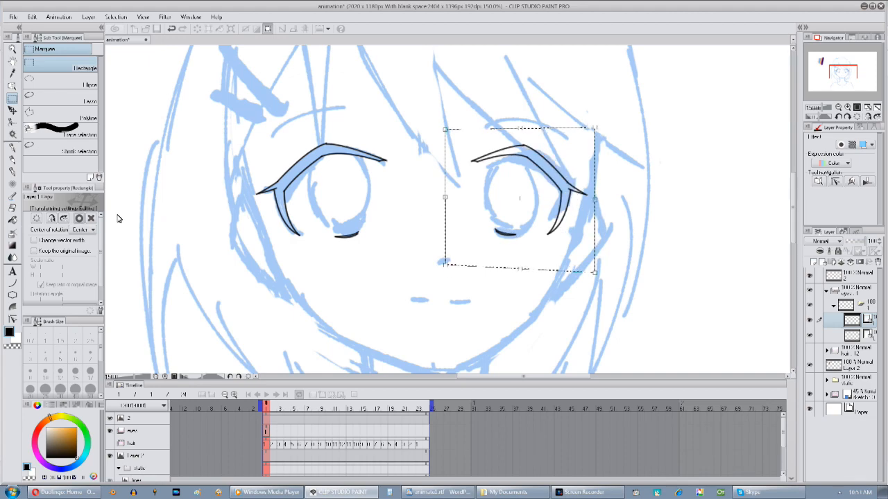
Try to merge the mirrored lashes into the lash layer below.
key(ctrl+e)
click(809, 366)
key(ctrl+z)
key(ctrl+z)
Ink the left eye's iris outline with the Curve tool at brush size 5.
click(13, 283)
key(ctrl+plus)
click(60, 355)
drag(269, 148, 289, 239)
click(271, 224)
drag(336, 137, 349, 199)
drag(349, 199, 293, 239)
click(326, 243)
click(13, 320)
drag(339, 208, 221, 225)
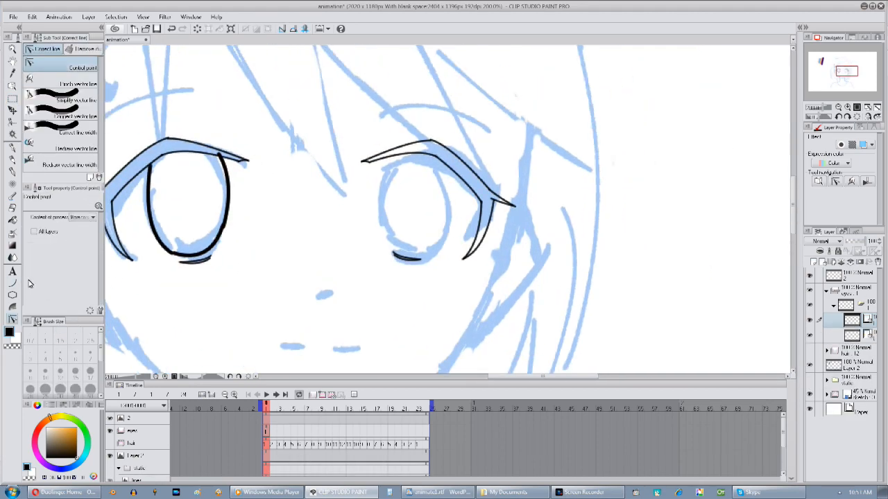
Ink the right eye's iris outline with matching side and bottom curves.
click(12, 283)
drag(392, 157, 402, 243)
click(362, 216)
drag(457, 178, 444, 246)
click(458, 219)
drag(395, 240, 453, 233)
click(424, 269)
drag(389, 208, 511, 233)
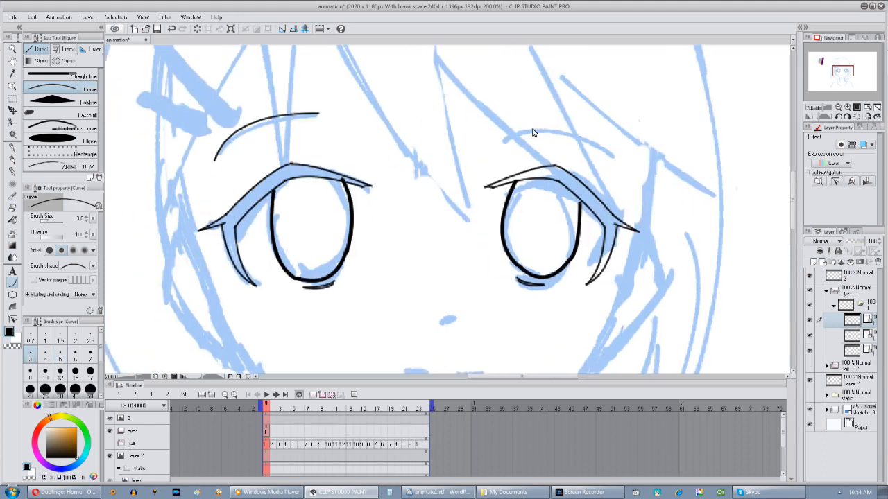
Draw the right eyebrow as a curve and reshape both eyebrows by moving their control points.
drag(491, 125, 627, 146)
click(565, 116)
click(13, 319)
drag(215, 161, 197, 171)
drag(491, 125, 501, 119)
mouse_move(626, 147)
mouse_down()
mouse_move(631, 166)
mouse_move(635, 155)
mouse_up()
drag(504, 108, 514, 107)
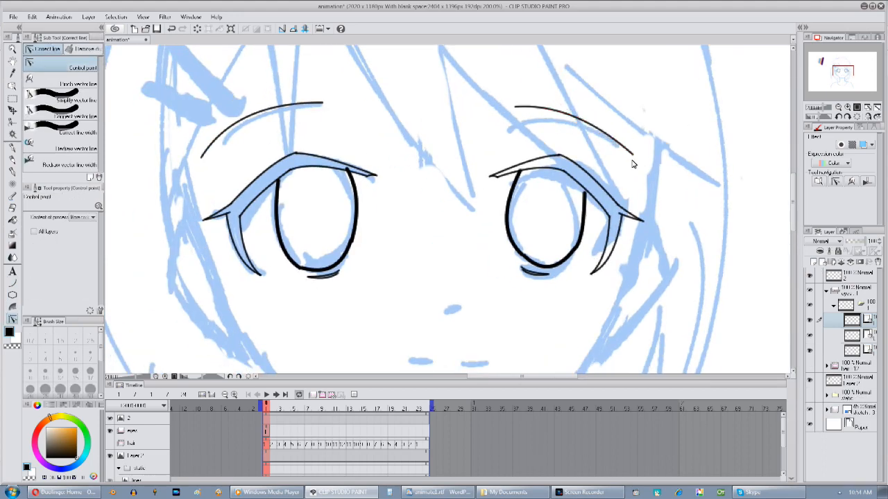
drag(633, 156, 640, 165)
drag(570, 108, 589, 103)
drag(589, 139, 605, 110)
Hide the sketch folder and duplicate the eyes cel 1 folder as cel 2.
click(809, 409)
mouse_move(534, 291)
mouse_down()
mouse_move(504, 326)
mouse_move(534, 289)
mouse_up()
click(833, 305)
click(869, 307)
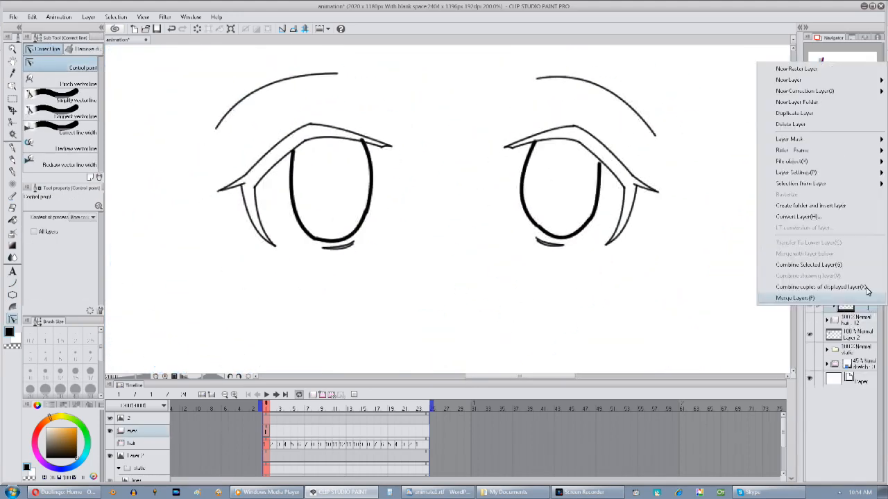
key(ctrl+c)
key(ctrl+v)
Handwrite a note beginning "4 eye" above the eyes on layer 2 with the Drippy Ink brush.
click(858, 276)
scroll(370, 282, down, 3)
click(12, 172)
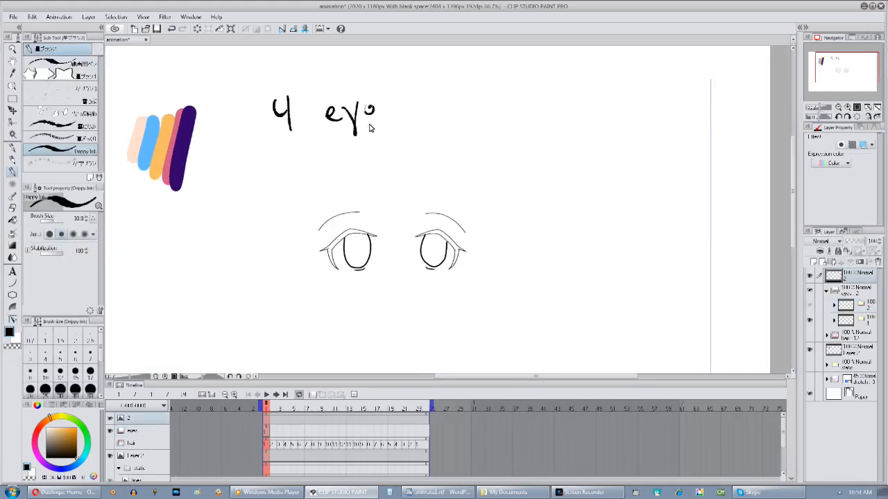
drag(471, 117, 463, 136)
drag(485, 114, 494, 122)
drag(500, 122, 515, 104)
drag(533, 93, 492, 173)
click(494, 186)
drag(525, 137, 522, 169)
click(516, 191)
click(562, 178)
Undo the handwritten words that follow the number 4.
key(ctrl+z)
key(ctrl+z)
key(ctrl+z)
key(ctrl+z)
key(ctrl+z)
key(ctrl+z)
key(ctrl+z)
key(ctrl+z)
key(ctrl+z)
key(ctrl+z)
key(ctrl+z)
key(ctrl+z)
key(ctrl+z)
key(ctrl+z)
key(ctrl+z)
key(ctrl+z)
key(ctrl+z)
key(ctrl+z)
key(ctrl+z)
key(ctrl+z)
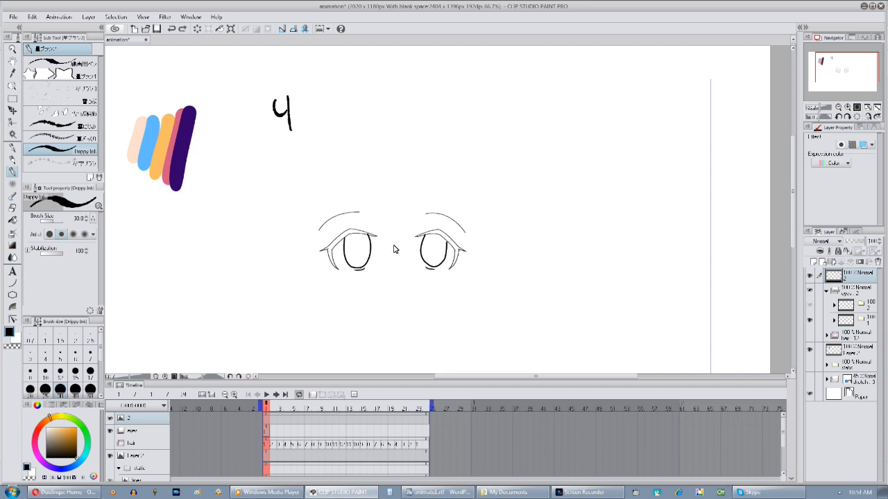
Handwrite new note text above the eyes, including a note beginning "2nd layer is very".
drag(361, 117, 364, 134)
drag(377, 116, 384, 134)
drag(393, 111, 386, 149)
drag(408, 126, 416, 135)
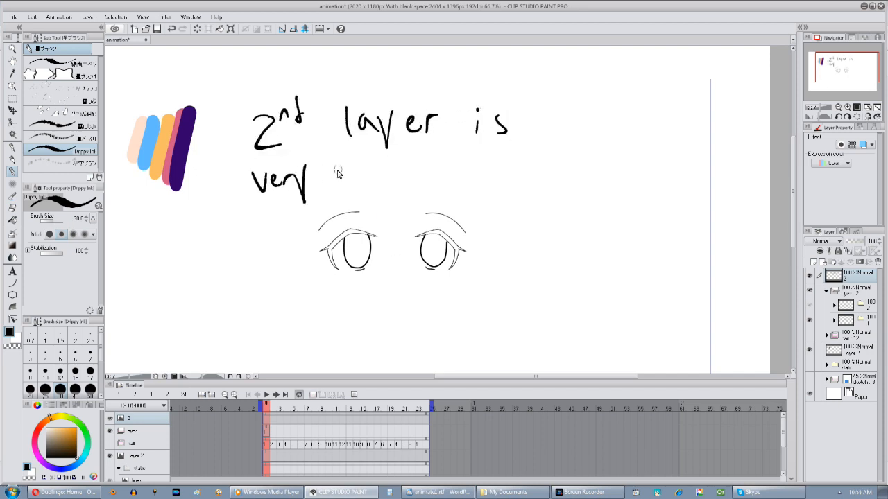
drag(563, 169, 577, 181)
drag(589, 156, 589, 182)
drag(582, 167, 598, 165)
click(605, 182)
Undo the handwritten note about the 2nd layer.
key(ctrl+z)
key(ctrl+z)
key(ctrl+z)
key(ctrl+z)
key(ctrl+z)
key(ctrl+z)
key(ctrl+z)
key(ctrl+z)
key(ctrl+z)
key(ctrl+z)
key(ctrl+z)
key(ctrl+z)
key(ctrl+z)
key(ctrl+z)
key(ctrl+z)
key(ctrl+z)
key(ctrl+z)
key(ctrl+z)
key(ctrl+z)
key(ctrl+z)
Handwrite a note beginning "3RD layer is eyes ha" above the eyes and undo it.
drag(269, 105, 273, 133)
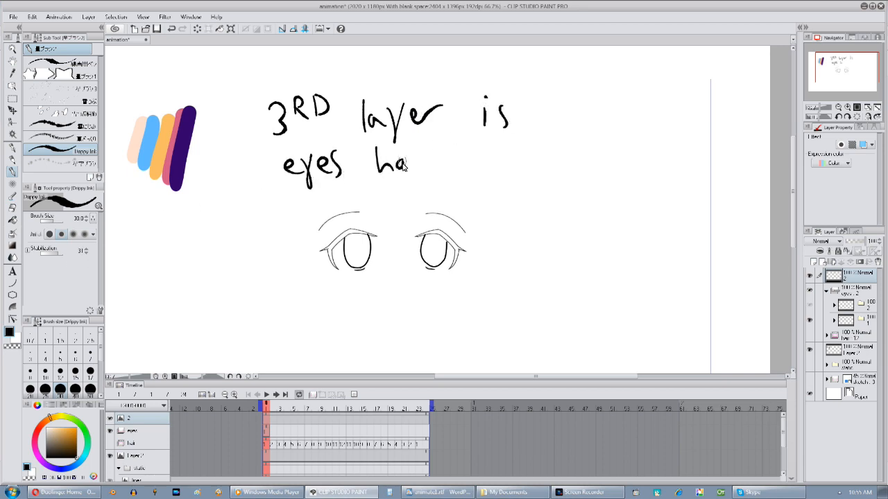
key(ctrl+z)
key(ctrl+z)
key(ctrl+z)
key(ctrl+z)
key(ctrl+z)
key(ctrl+z)
key(ctrl+z)
key(ctrl+z)
key(ctrl+z)
key(ctrl+z)
key(ctrl+z)
key(ctrl+z)
key(ctrl+z)
key(ctrl+z)
key(ctrl+z)
key(ctrl+z)
key(ctrl+z)
key(ctrl+z)
key(ctrl+z)
key(ctrl+z)
Handwrite the note "4th layer is eyes closed." above the eyes.
drag(277, 105, 297, 125)
drag(295, 104, 294, 145)
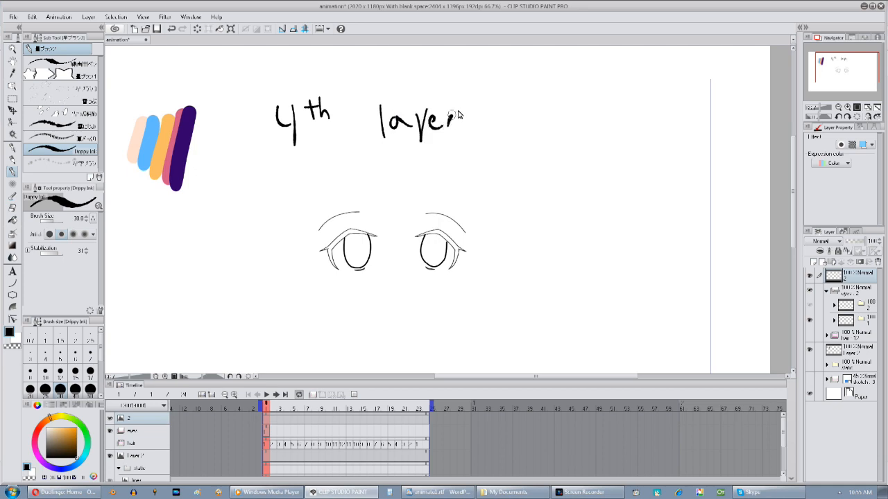
drag(362, 167, 351, 185)
drag(431, 161, 435, 183)
drag(447, 156, 446, 183)
drag(486, 161, 475, 185)
drag(523, 151, 524, 182)
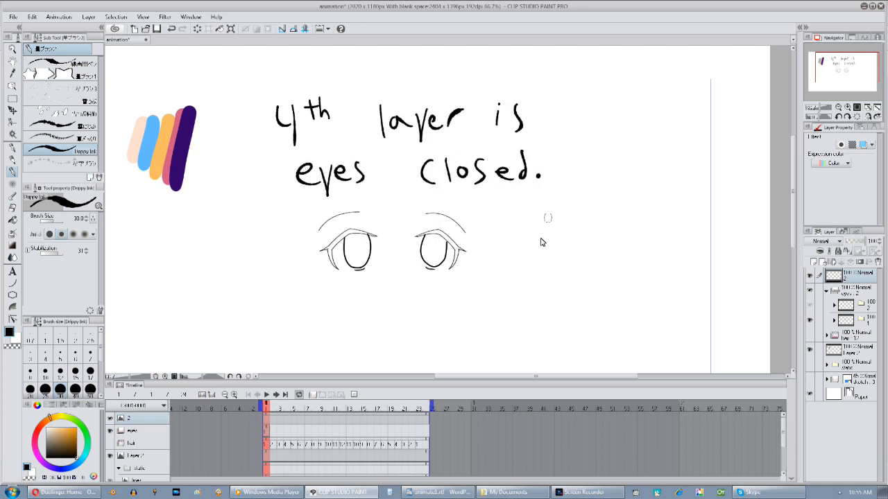
Undo the handwritten note about the 4th layer.
key(ctrl+z)
key(ctrl+z)
key(ctrl+z)
key(ctrl+z)
key(ctrl+z)
key(ctrl+z)
key(ctrl+z)
key(ctrl+z)
key(ctrl+z)
key(ctrl+z)
key(ctrl+z)
key(ctrl+z)
key(ctrl+z)
key(ctrl+z)
key(ctrl+z)
key(ctrl+z)
key(ctrl+z)
key(ctrl+z)
key(ctrl+z)
key(ctrl+z)
Expand the eyes cel 2 folder, select its lowest line layer, and assign cel 2 to frame 2 of the eyes track.
drag(846, 70, 845, 71)
click(847, 107)
click(848, 108)
click(860, 305)
click(833, 305)
click(853, 320)
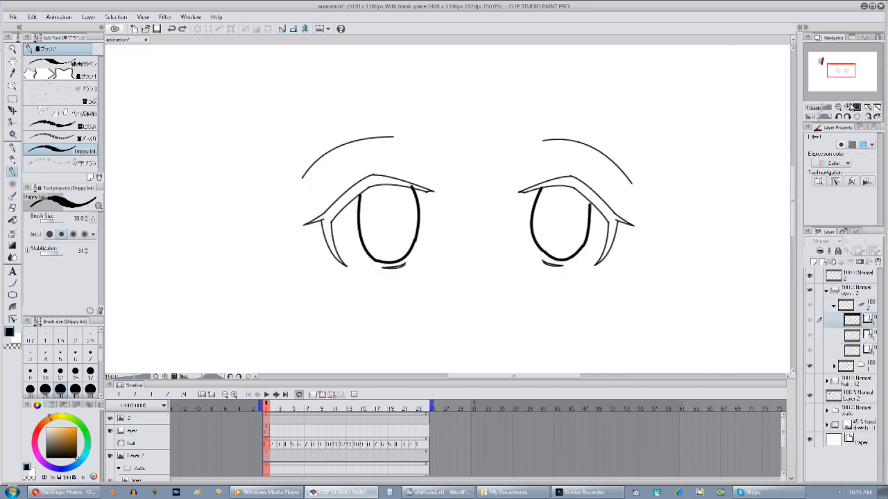
click(847, 108)
click(853, 350)
click(273, 430)
right_click(273, 431)
Lower the left eye's upper lid and shift its outer lash line slightly inward by moving control points on cel 2.
click(13, 320)
drag(278, 142, 307, 136)
drag(364, 148, 358, 161)
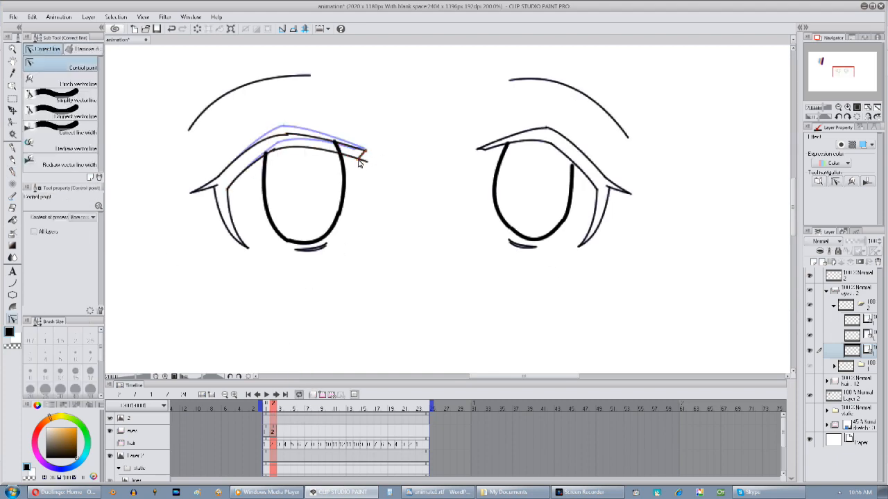
drag(223, 237, 229, 234)
drag(230, 230, 234, 233)
Shift the right eye's outer lash line inward and lower its upper lid by moving control points on cel 2.
drag(416, 239, 401, 222)
drag(589, 221, 584, 220)
drag(581, 214, 577, 214)
drag(463, 132, 458, 136)
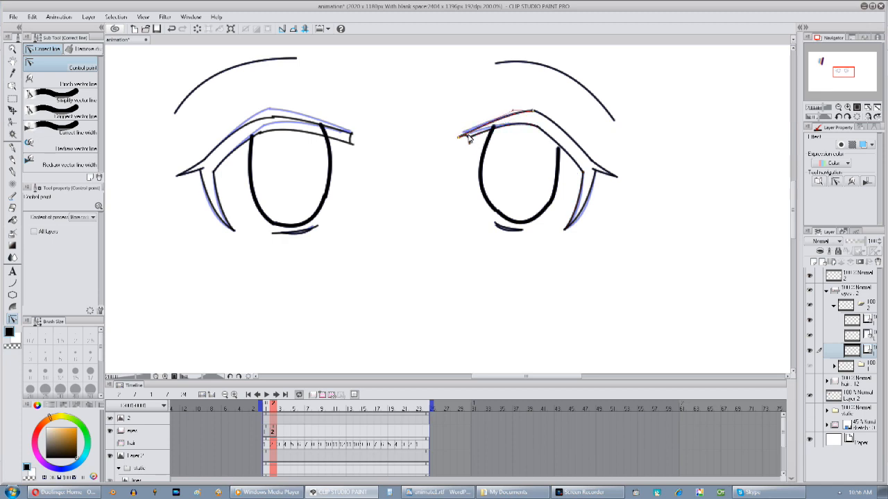
drag(535, 125, 531, 118)
drag(534, 111, 537, 131)
drag(496, 175, 494, 159)
Go to frame 3 and duplicate the eyes cel 2 folder as cel 3.
click(280, 409)
click(834, 305)
right_click(859, 307)
click(797, 114)
Assign cel 3 to frame 3 of the eyes track and expand the cel 3 folder.
right_click(280, 432)
click(312, 404)
drag(283, 431, 436, 433)
drag(296, 298, 301, 299)
click(834, 305)
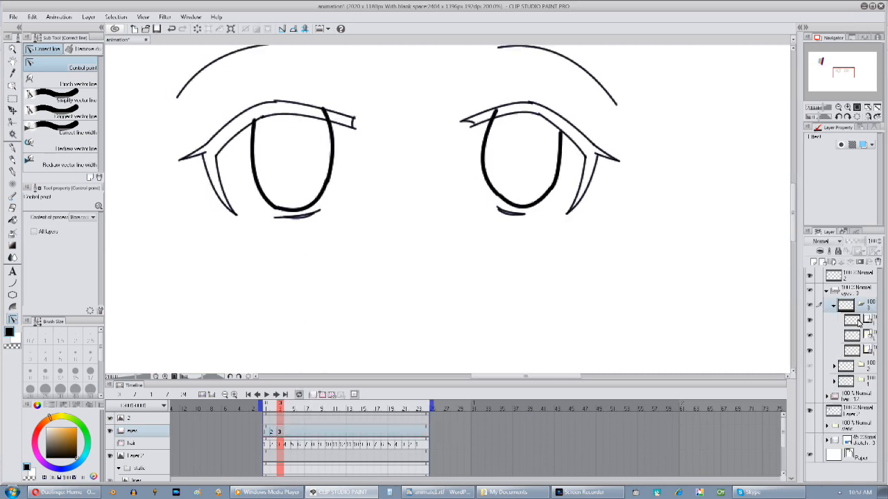
Lower and flatten the left eye's upper lid on cel 3 by moving the lash line's control points.
click(852, 351)
drag(388, 153, 393, 171)
drag(360, 145, 373, 164)
mouse_move(268, 133)
mouse_down()
mouse_move(276, 157)
mouse_move(260, 159)
mouse_up()
drag(298, 130, 298, 155)
drag(359, 145, 366, 163)
drag(360, 134, 370, 140)
drag(359, 134, 372, 152)
mouse_move(280, 118)
mouse_down()
mouse_move(282, 140)
mouse_move(295, 139)
mouse_up()
drag(251, 126, 252, 139)
Adjust the left eye's outer lash and lower lash line on cel 3 by moving their control points.
drag(212, 161, 214, 167)
mouse_move(209, 170)
mouse_down()
mouse_move(212, 178)
mouse_move(185, 184)
mouse_move(213, 178)
mouse_up()
drag(296, 258, 285, 221)
drag(313, 189, 324, 192)
Lower and flatten the right eye's upper lid on cel 3 to match the left eye by moving control points.
mouse_move(358, 120)
mouse_down()
mouse_move(280, 125)
mouse_move(264, 148)
mouse_up()
drag(438, 122, 434, 143)
drag(369, 134, 365, 147)
mouse_move(369, 134)
mouse_down()
mouse_move(368, 144)
mouse_move(360, 136)
mouse_up()
drag(428, 110, 430, 131)
mouse_move(412, 118)
mouse_down()
mouse_move(411, 130)
mouse_move(367, 140)
mouse_up()
drag(359, 130, 365, 138)
mouse_move(437, 122)
mouse_down()
mouse_move(431, 143)
mouse_move(430, 130)
mouse_up()
Adjust the right eye's outer lash and widen its lower lash line on cel 3 by moving control points.
drag(493, 153, 489, 158)
drag(483, 164, 481, 163)
drag(423, 221, 441, 223)
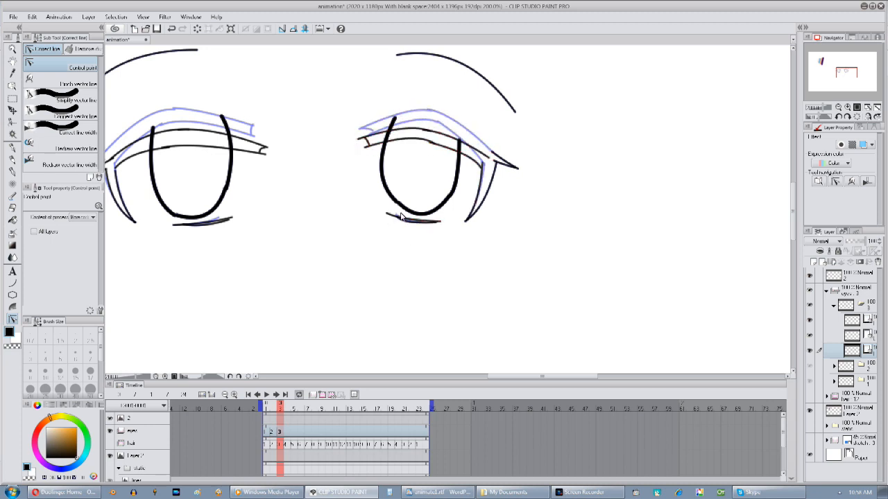
Pull the tops of both iris outlines on cel 3 down to meet the lowered upper lids.
drag(490, 194, 554, 201)
click(851, 335)
drag(217, 134, 215, 155)
drag(286, 123, 291, 149)
drag(460, 125, 453, 148)
drag(523, 147, 519, 152)
Select cel 3's eyebrow layer and move both eyebrows slightly down.
click(851, 320)
drag(403, 274, 413, 302)
key(k)
drag(415, 299, 416, 304)
Duplicate the cel 3 folder as cel 4, assign it to frame 4 of the eyes track and expand it.
click(864, 305)
click(833, 305)
right_click(287, 432)
click(301, 404)
click(833, 306)
Delete cel 4's iris layer, then erase both upper lids and outer lashes, keeping only the lower lash lines.
click(852, 320)
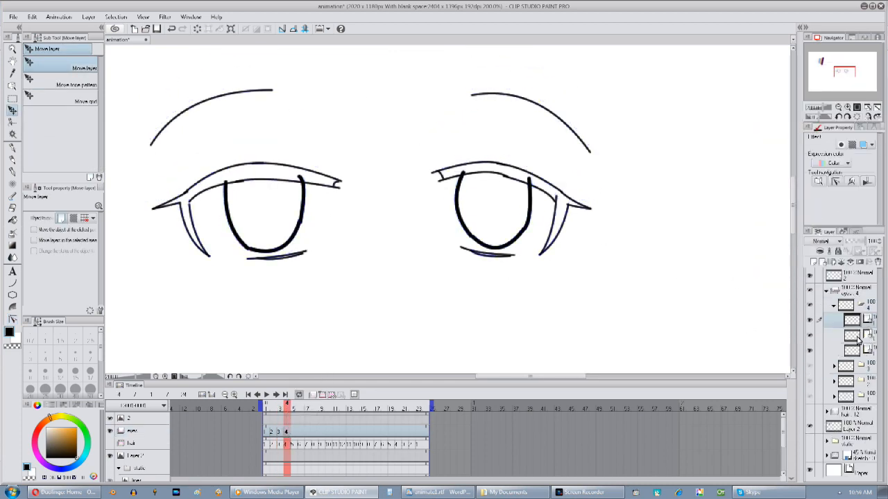
key(Delete)
click(851, 336)
click(12, 122)
drag(339, 168, 194, 262)
drag(430, 171, 489, 172)
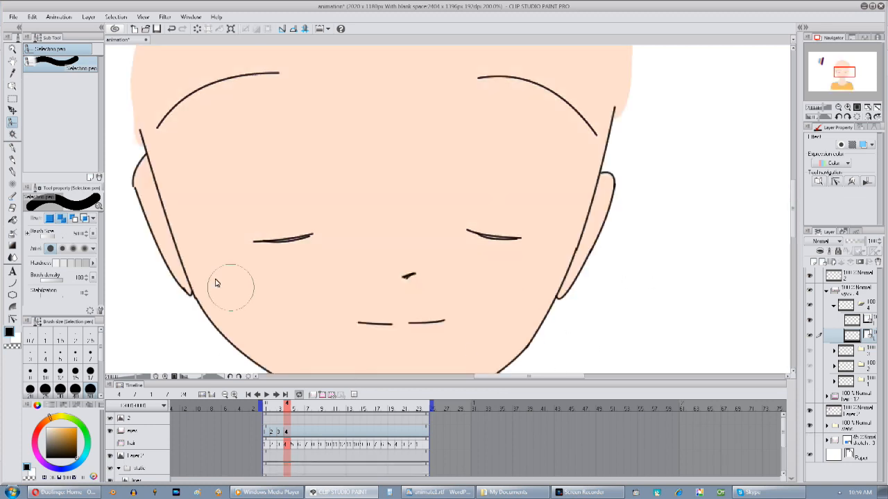
Turn cel 4's lower lash lines into narrow closed-eye shapes with control-point edits and added curves.
click(12, 319)
drag(553, 230, 476, 242)
click(303, 241)
drag(303, 240, 499, 242)
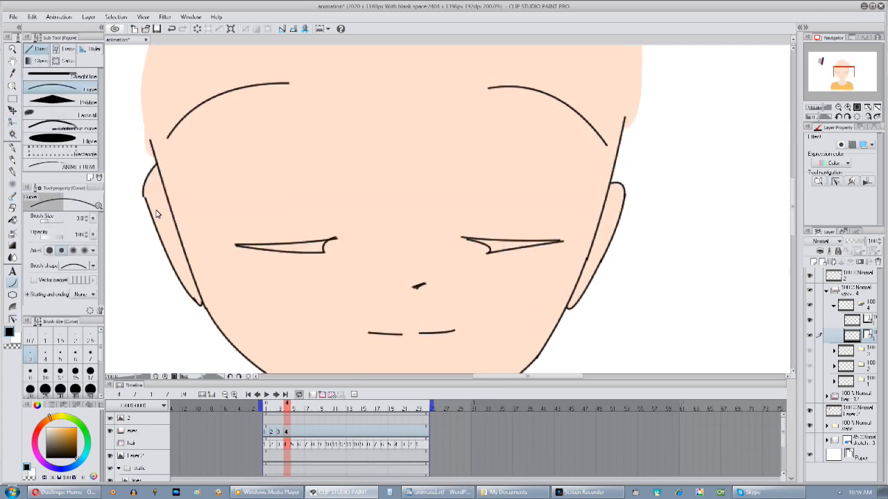
Lower the eyebrows on cel 4 and shift each one slightly inward by selecting and transforming it separately.
key(k)
click(12, 122)
drag(286, 112, 142, 184)
key(ctrl+t)
drag(316, 161, 325, 159)
key(Return)
drag(498, 113, 609, 179)
key(ctrl+t)
drag(617, 163, 606, 162)
Shift the eyes track's cels later on the timeline: cel 2 to frame 5, cels 3 and 4 to frames 8 and 9.
click(834, 306)
click(279, 431)
click(272, 431)
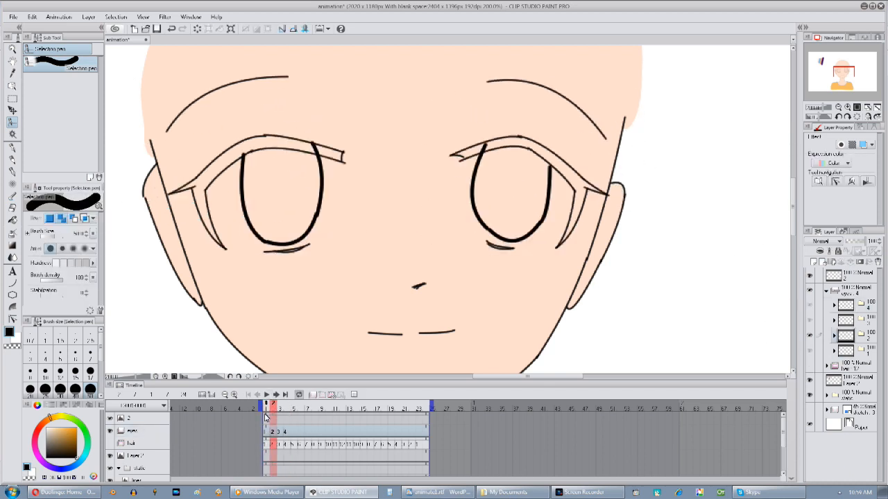
right_click(280, 430)
shift+click(285, 431)
click(283, 434)
mouse_move(285, 431)
mouse_down()
mouse_move(320, 432)
mouse_move(292, 432)
mouse_up()
click(294, 432)
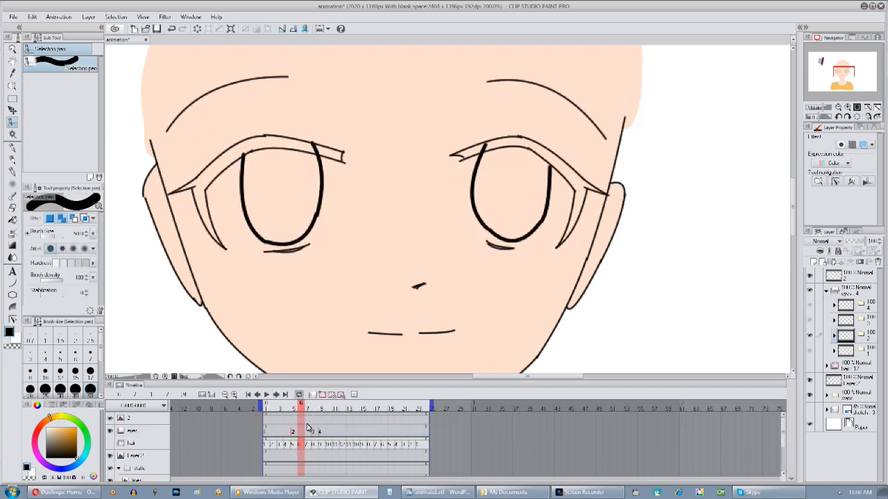
Assign cels in the eyes track: cel 4 to frames 7 and 8, cel 3 to frame 9, cel 2 to frame 11, cel 1 to frame 13.
right_click(306, 431)
click(317, 411)
right_click(313, 431)
click(325, 412)
right_click(321, 429)
click(332, 402)
right_click(334, 430)
click(345, 393)
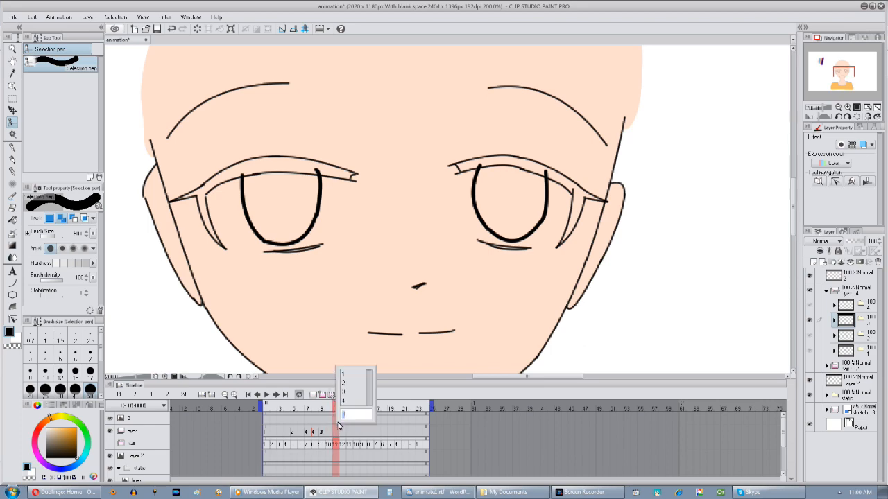
right_click(348, 431)
click(359, 384)
Play the animation from the first frame to check the blink timing against the moving hair.
click(266, 407)
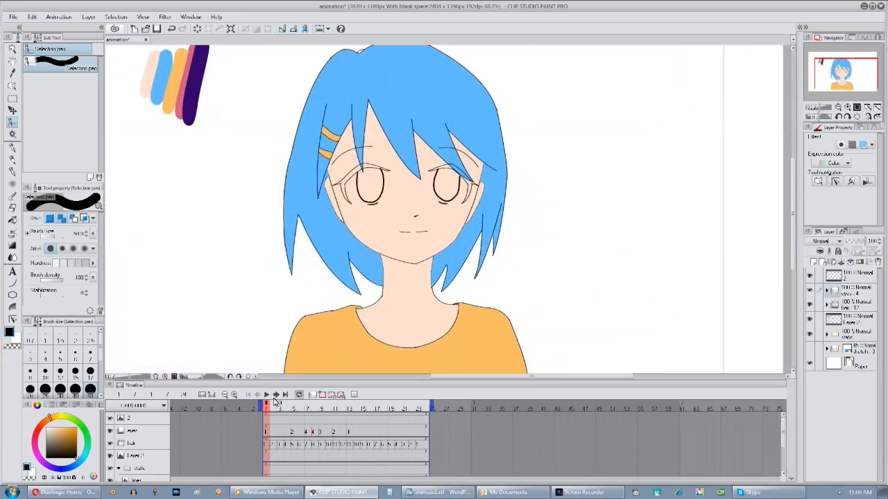
click(267, 394)
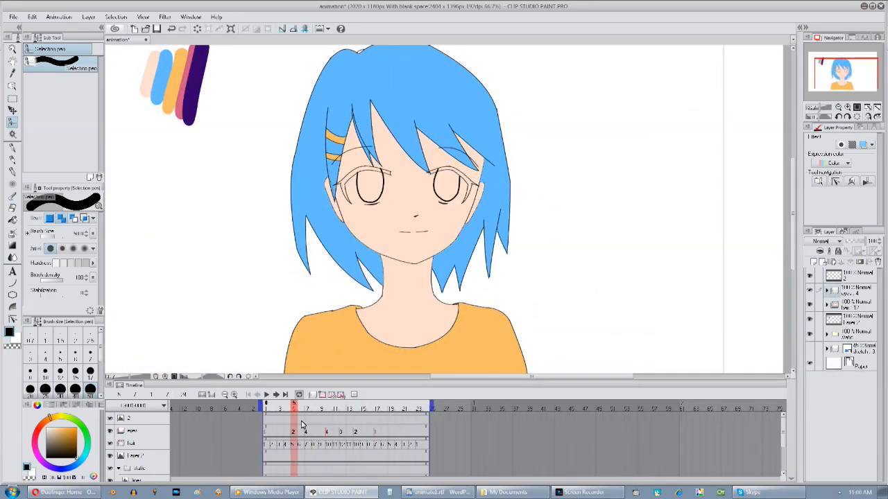
click(266, 394)
Add a raster layer inside eyes cel 1 and fill both eyes' lash shapes with black.
click(827, 291)
click(862, 352)
click(813, 262)
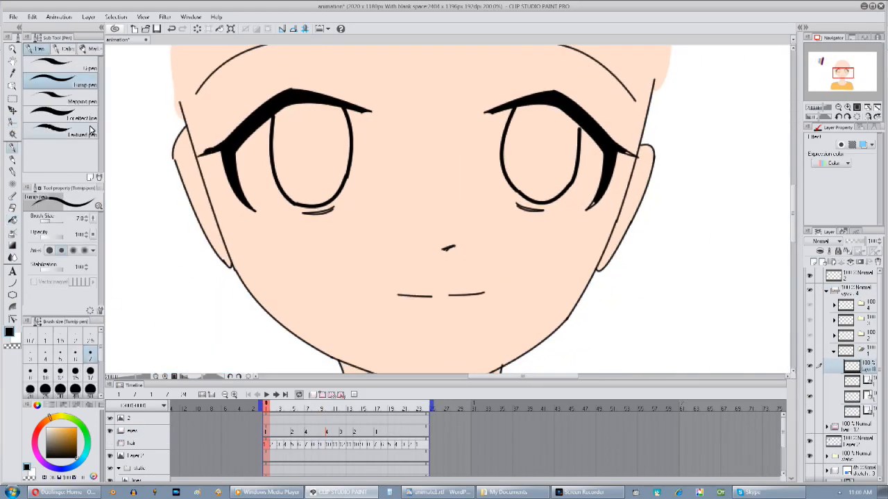
Add a raster layer at the bottom of cel 1 and outline both eye whites in white with the G-pen.
click(63, 65)
click(853, 412)
click(813, 262)
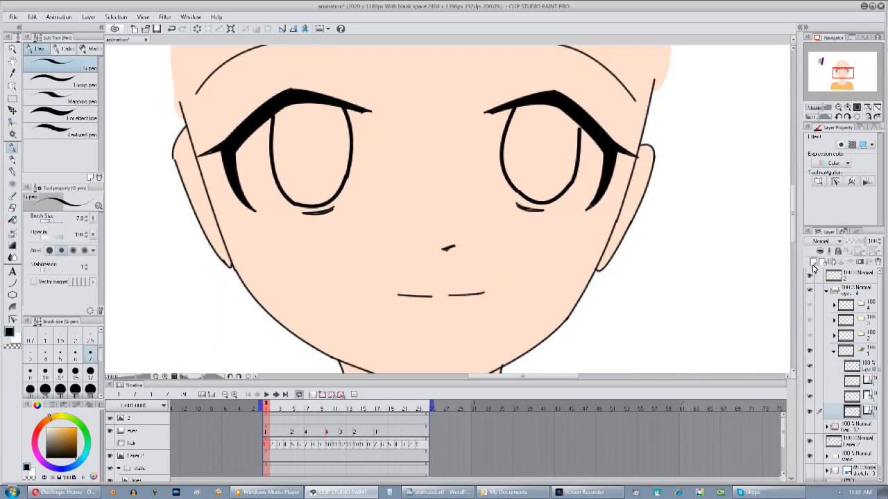
drag(853, 412, 853, 433)
click(47, 428)
drag(486, 116, 514, 197)
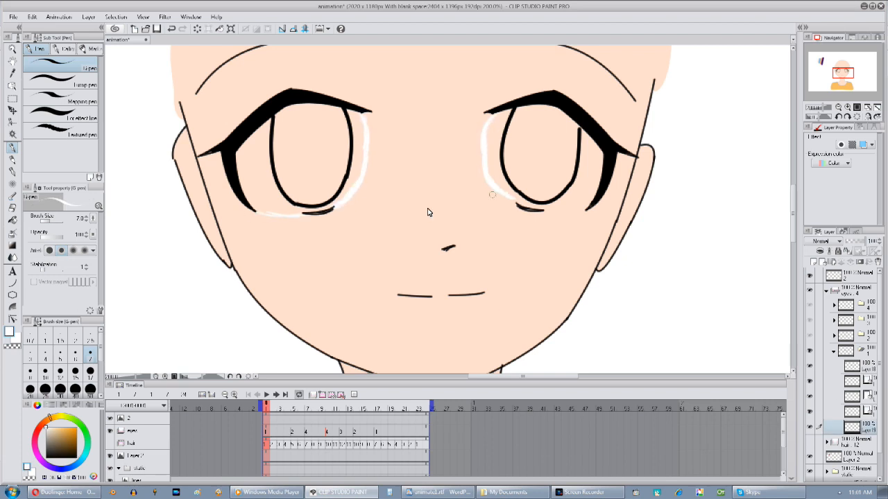
Fill the interiors of both outlined eyes on cel 1 with white.
click(13, 219)
click(306, 163)
click(255, 170)
click(357, 159)
click(494, 153)
click(541, 156)
click(589, 166)
click(13, 148)
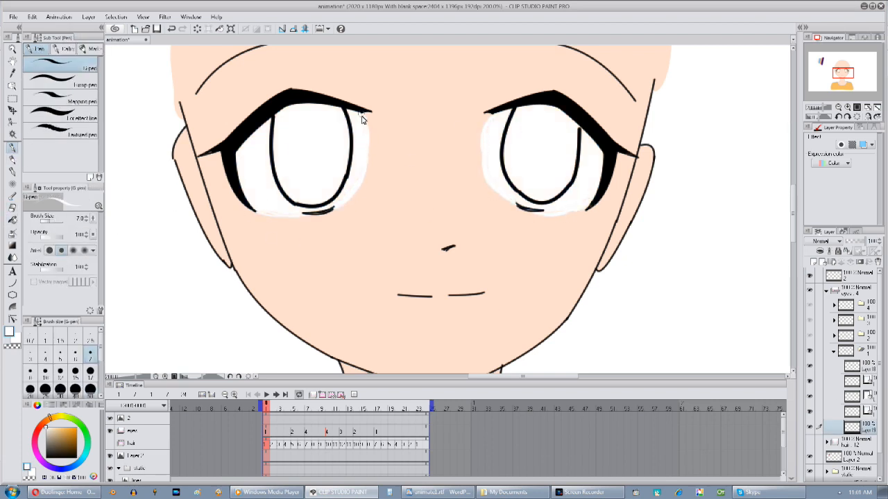
Add a raster layer above the eye whites on cel 1 and fill both irises with the palette's pink.
drag(554, 272, 511, 279)
scroll(511, 280, down, 2)
click(814, 262)
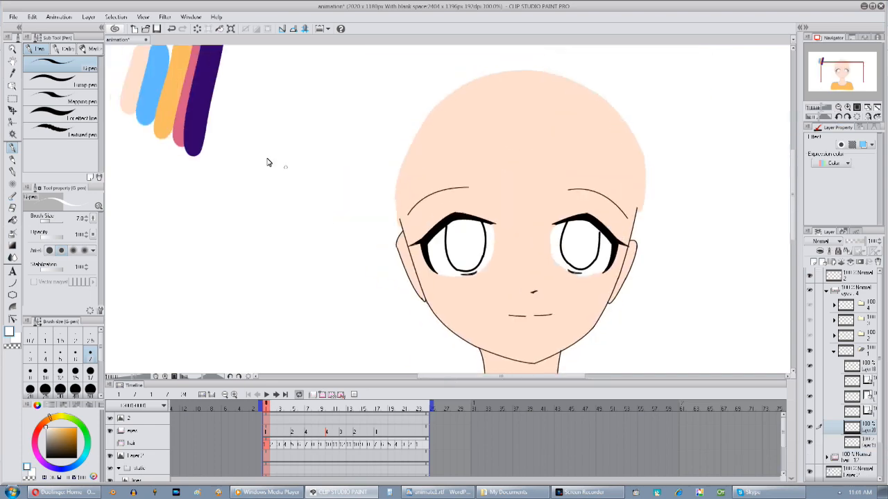
alt+click(184, 132)
click(13, 219)
click(416, 221)
click(528, 219)
drag(528, 235, 467, 191)
Go to frame 5, expand cel 2 and fill both eyes' lash shapes with black on a raster layer.
click(834, 351)
click(293, 409)
click(834, 335)
click(77, 457)
click(335, 152)
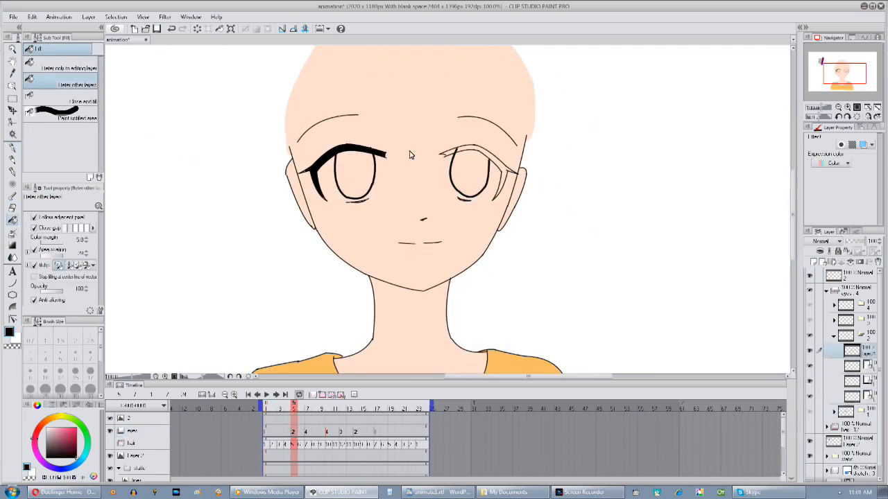
click(484, 149)
Add a raster layer and place it beneath all of cel 2's line layers.
scroll(450, 210, up, 3)
click(12, 147)
click(851, 396)
click(814, 262)
drag(860, 396, 860, 418)
key(ctrl+minus)
key(ctrl+minus)
Outline the open inner and lower edges of both eye whites on cel 2 in white with the G-pen.
drag(627, 213, 602, 217)
key(ctrl+z)
click(46, 428)
drag(296, 216, 312, 220)
drag(408, 176, 392, 207)
drag(528, 123, 524, 182)
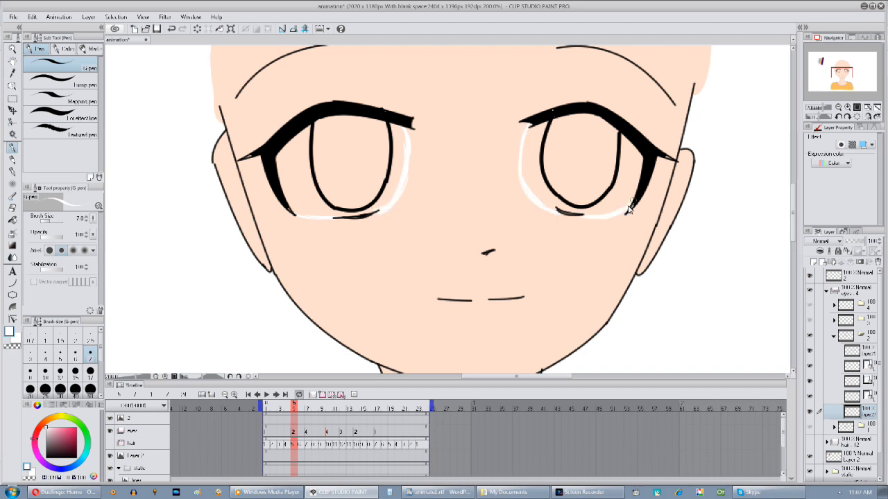
Fill the outlined eye whites on cel 2 with white.
click(12, 220)
click(294, 176)
click(529, 164)
click(12, 148)
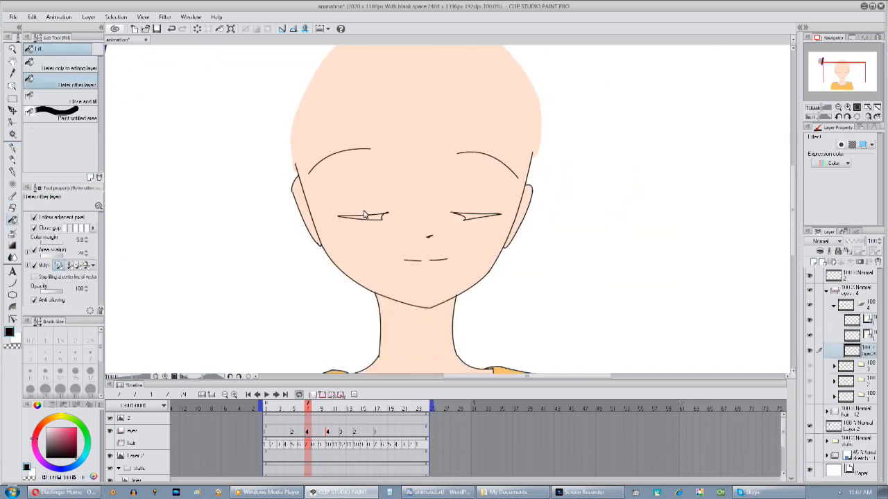
Add a raster layer at the bottom of cel 3 and choose white for painting its eye whites.
key(p)
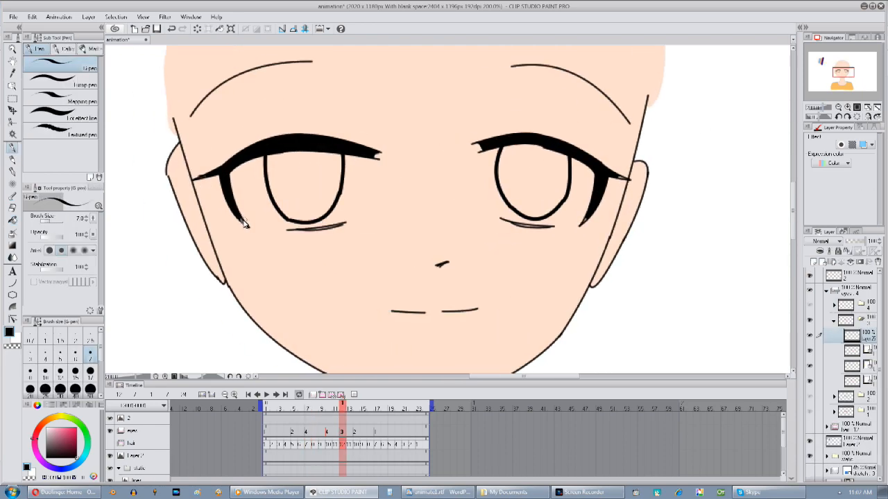
scroll(678, 222, up, 2)
scroll(463, 97, down, 3)
click(866, 380)
click(813, 262)
drag(867, 380, 867, 403)
click(46, 428)
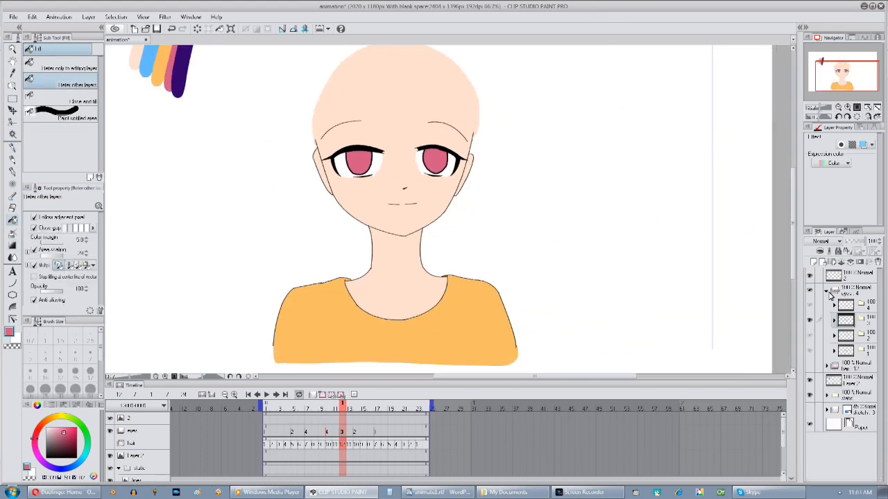
Play the colored animation and return to the first frame.
click(266, 394)
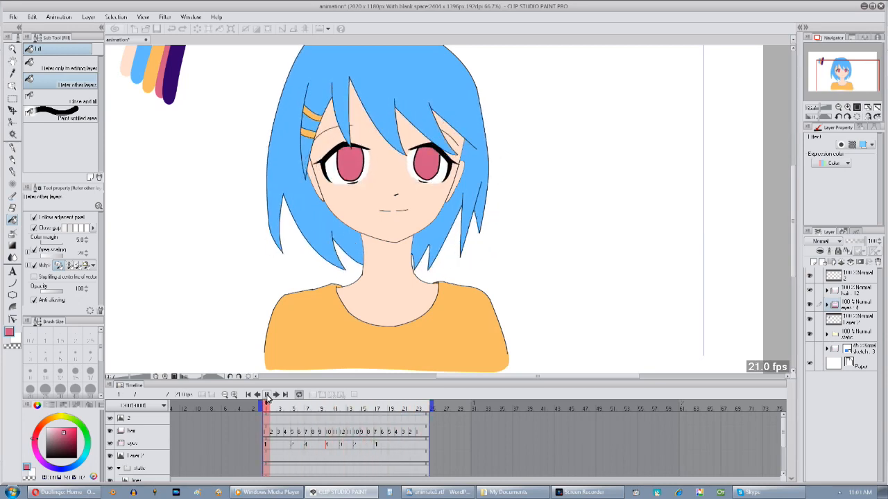
click(251, 395)
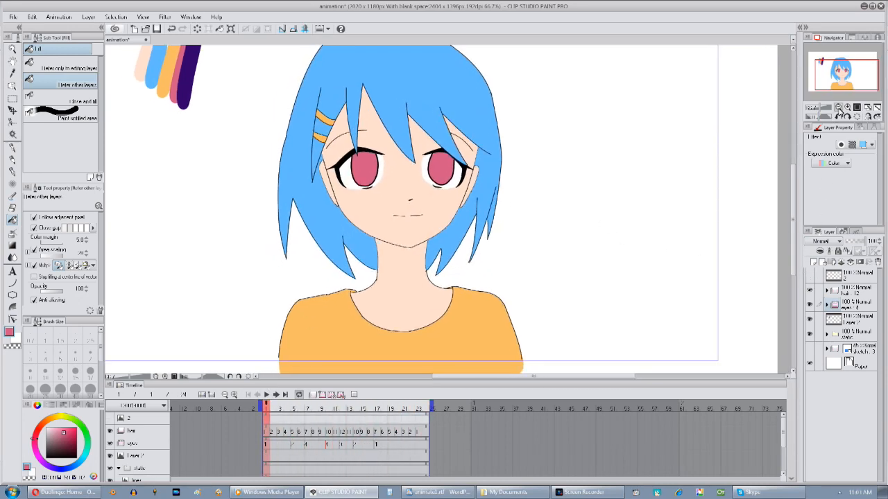
Show the whole canvas and hide Layer 2, which holds the color swatches.
click(838, 109)
drag(544, 199, 555, 220)
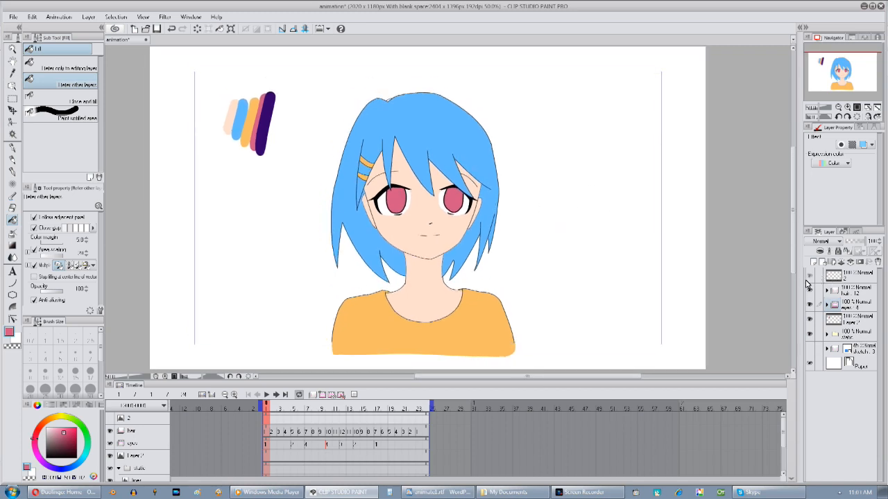
click(810, 320)
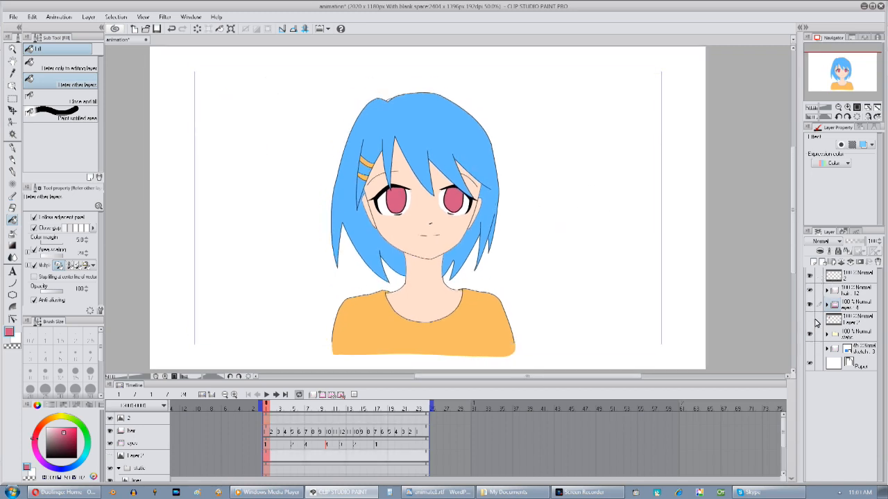
Delete the empty layer 2 at the top of the layer stack and save the animation file.
click(875, 264)
drag(408, 222, 411, 240)
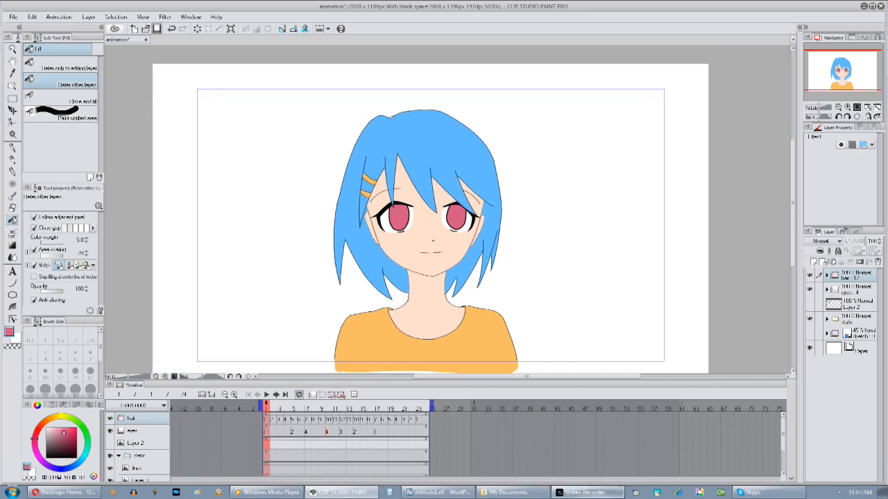
key(ctrl+s)
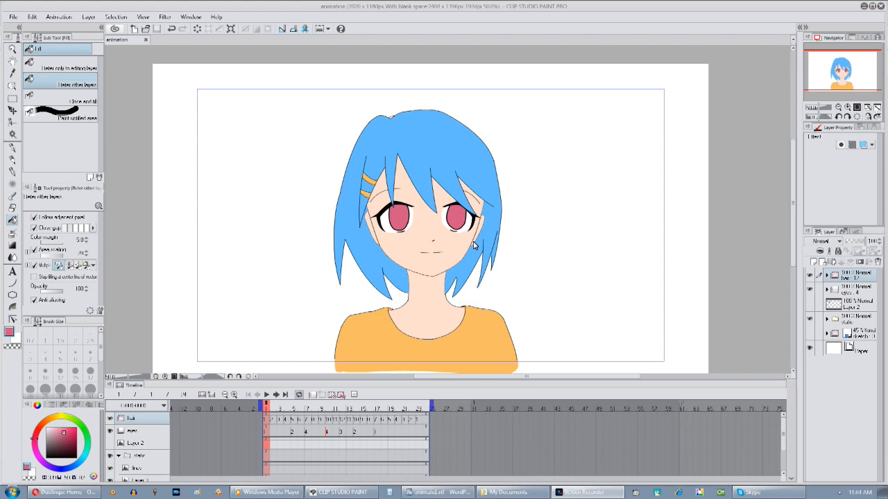
Play back the finished blink and hair animation, then return the timeline to frame 1.
click(268, 395)
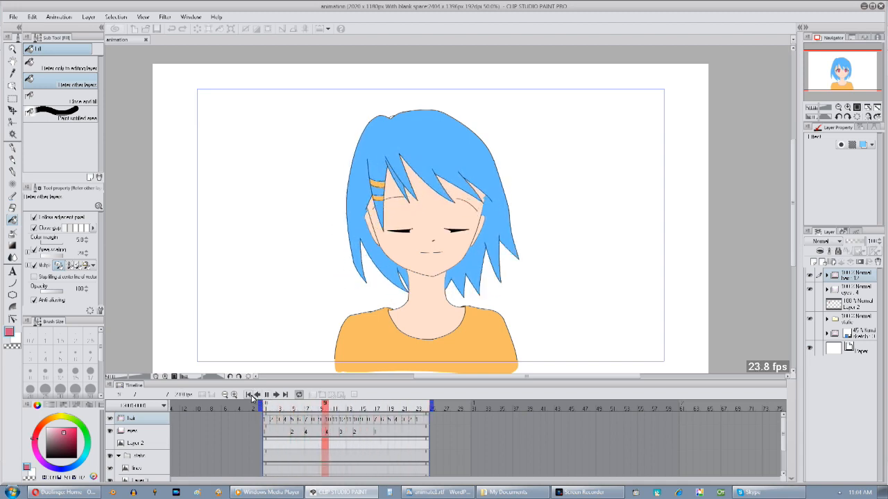
click(271, 406)
drag(275, 408, 275, 459)
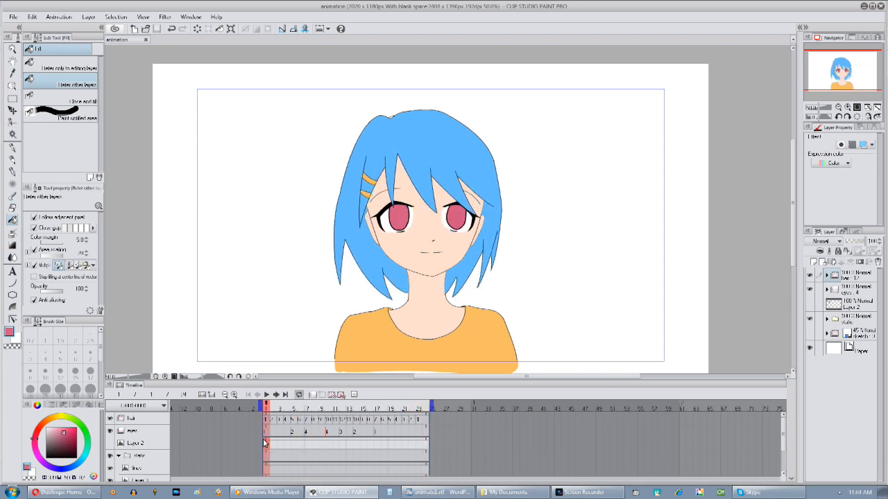